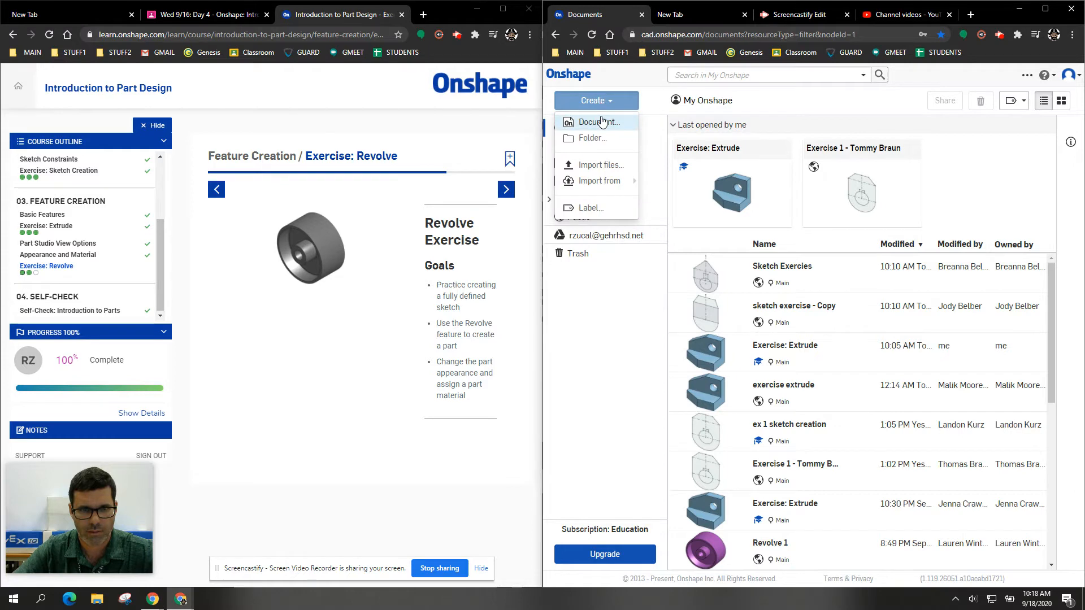
Create a new document named "Exercise: Revolve"
click(601, 122)
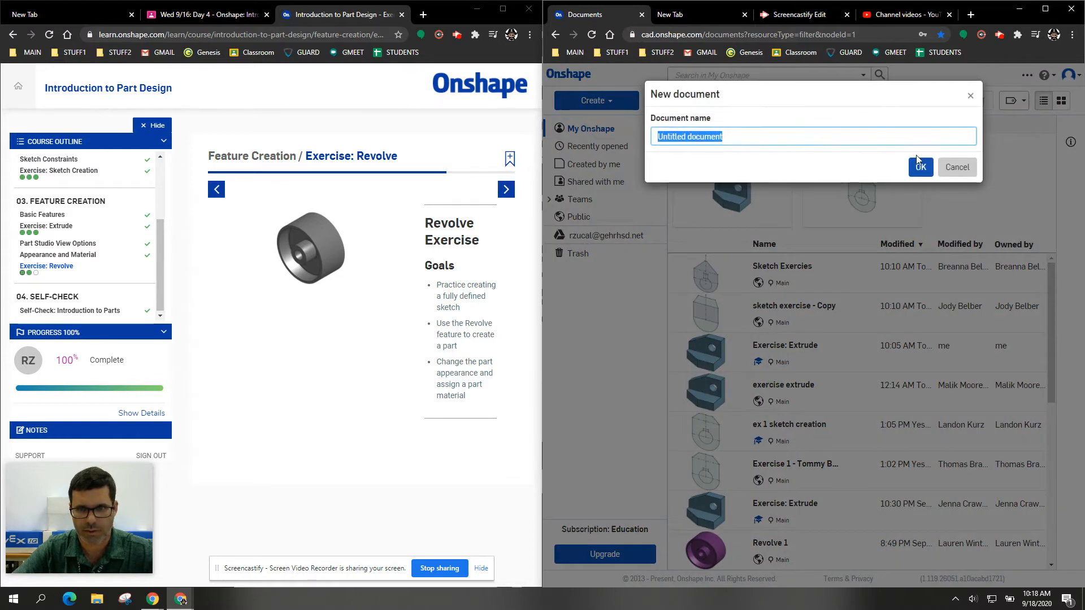
text(E)
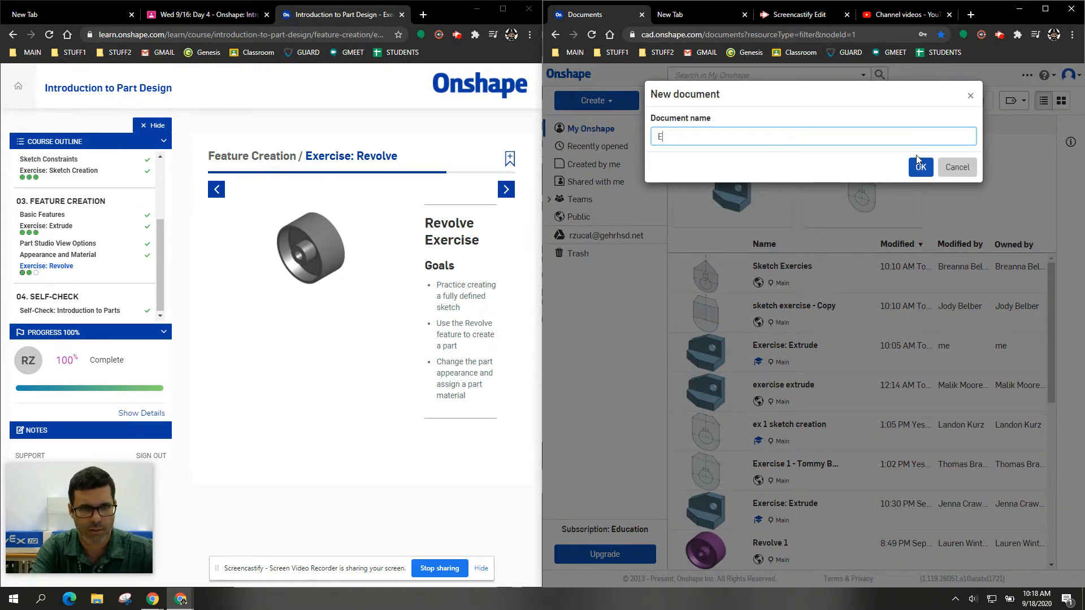
text(xercise)
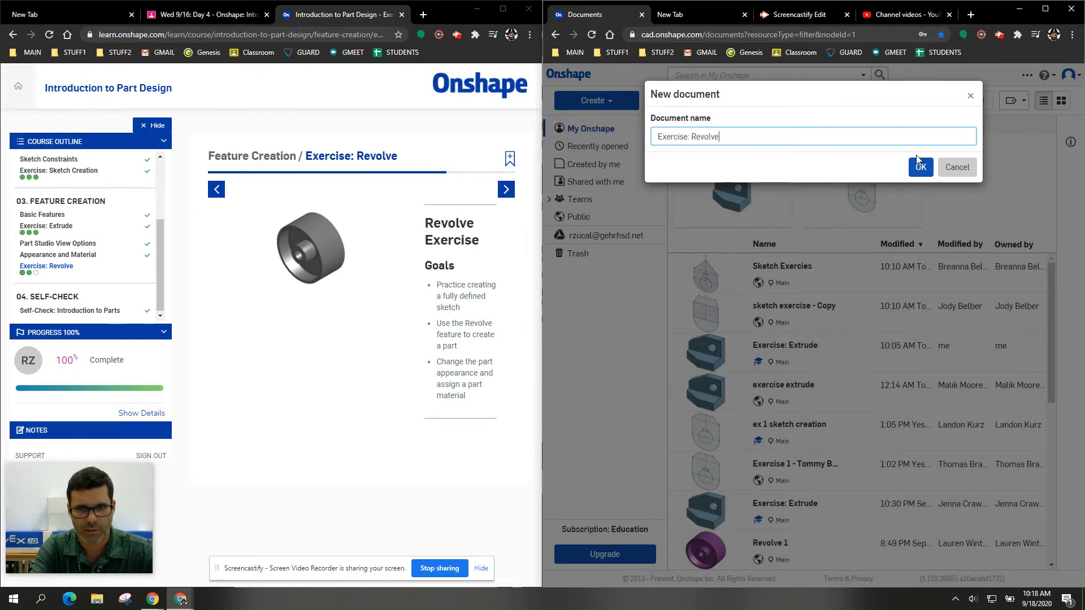
text(: Revolve)
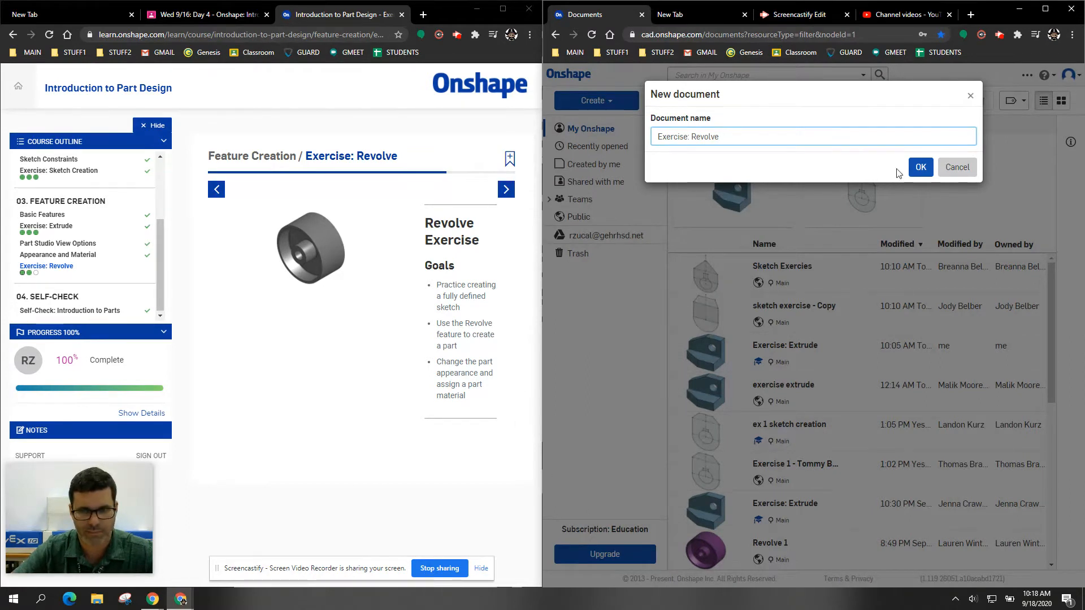
click(931, 166)
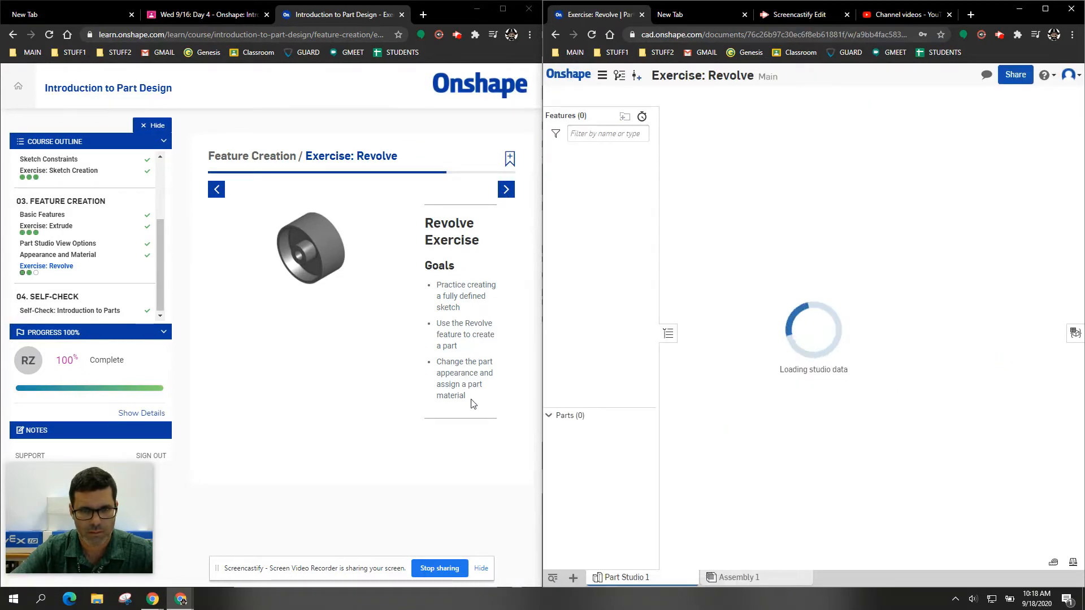
Advance the course to Step 1 of the Revolve exercise and begin a sketch on the Right plane
click(506, 190)
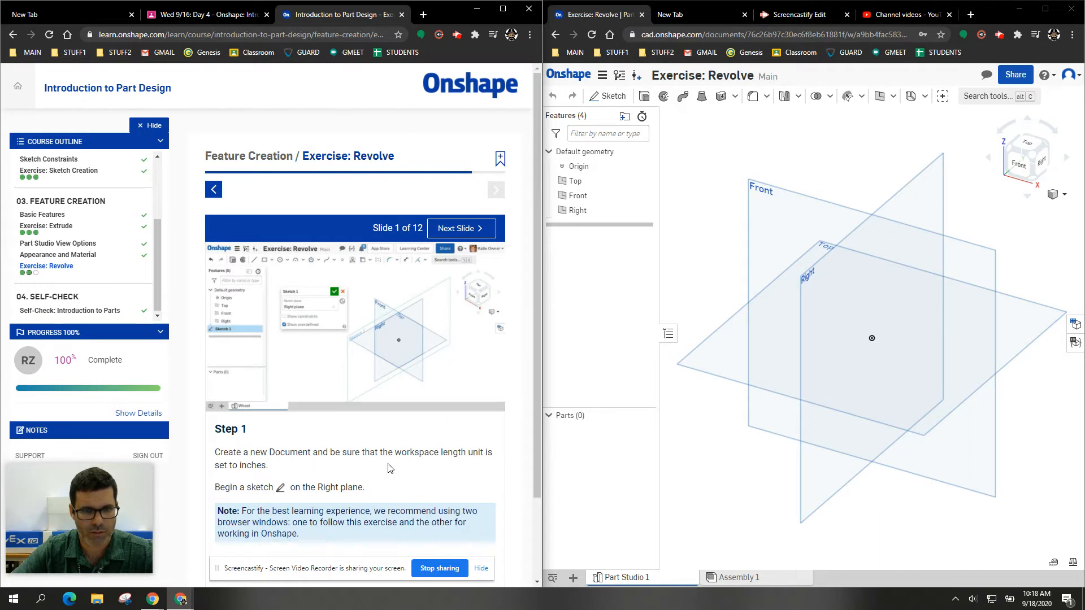
scroll(388, 468, down, 2)
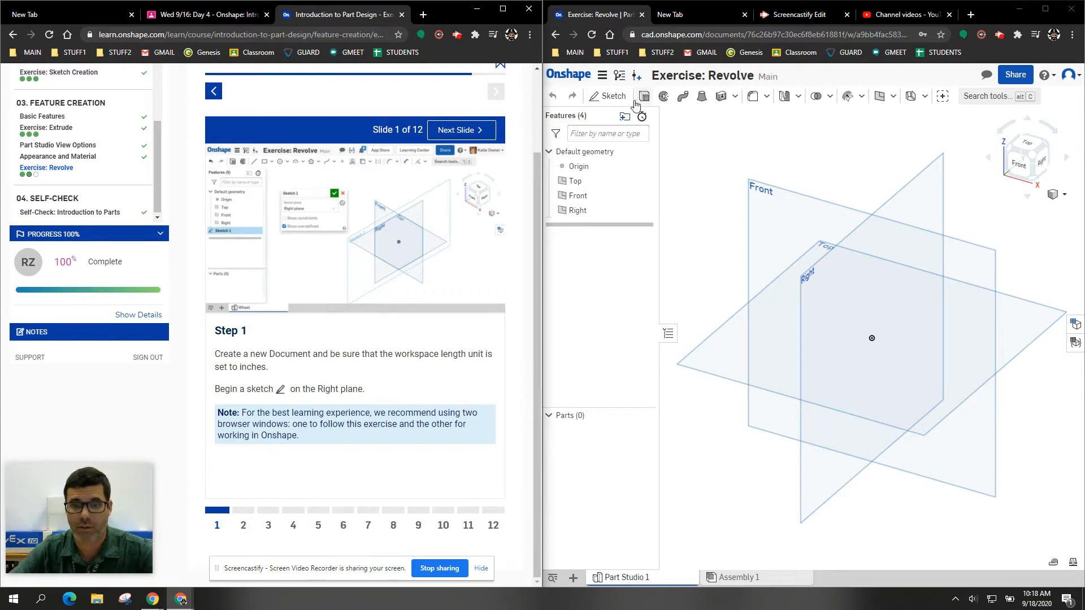
click(609, 96)
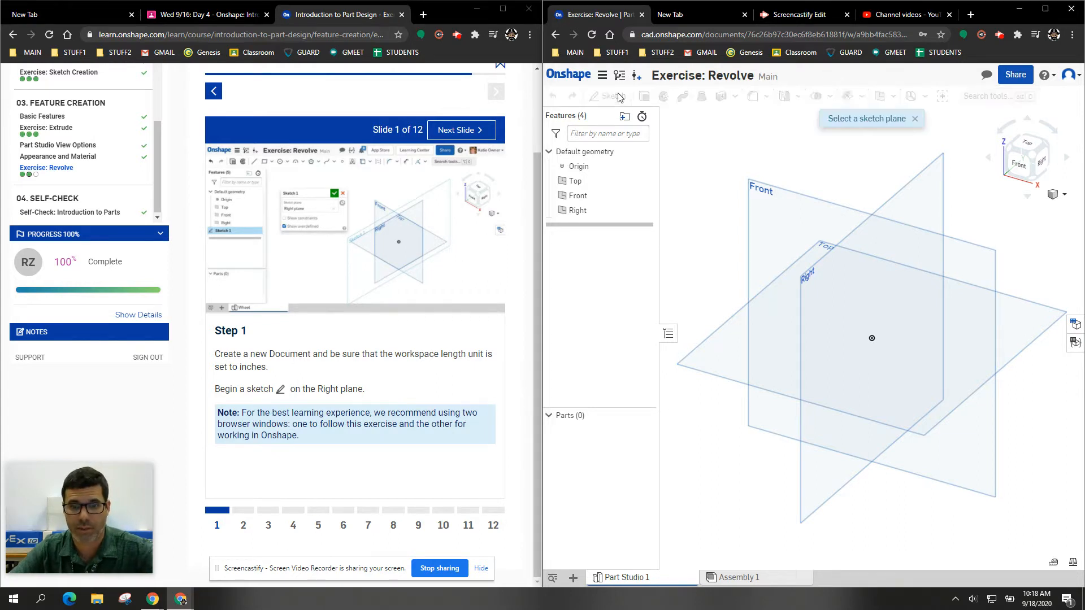
click(916, 193)
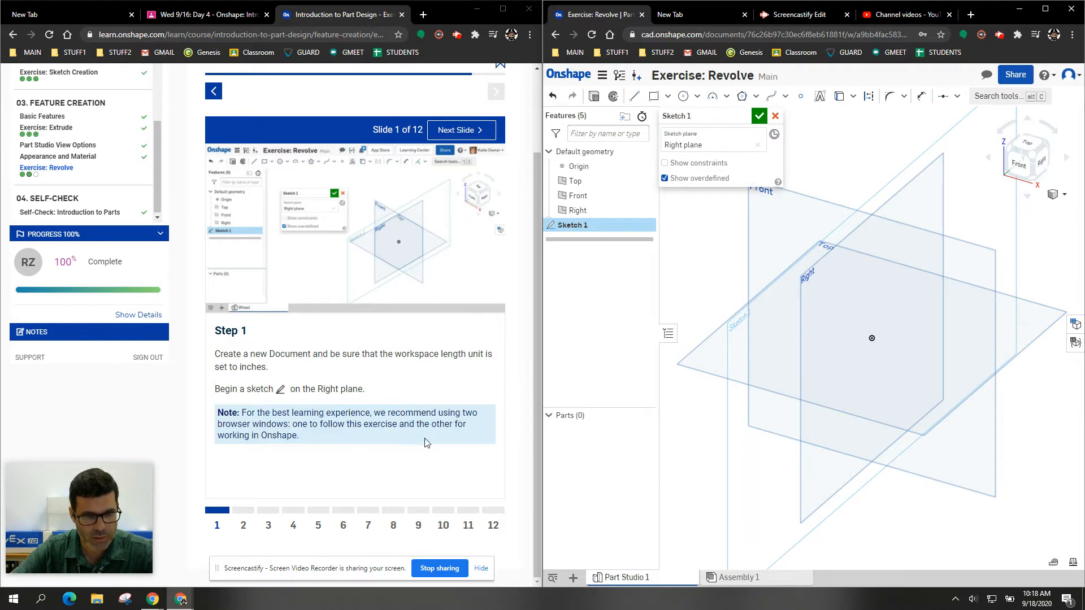
Advance the exercise to Step 2, view the sketch plane straight on and hide the default planes
click(463, 130)
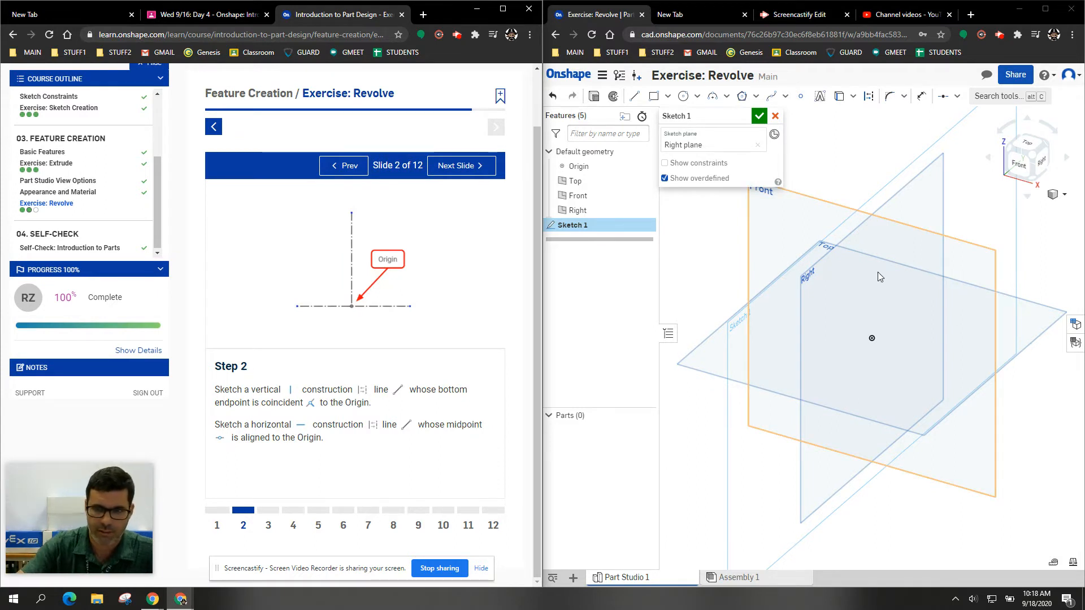
click(845, 159)
key(n)
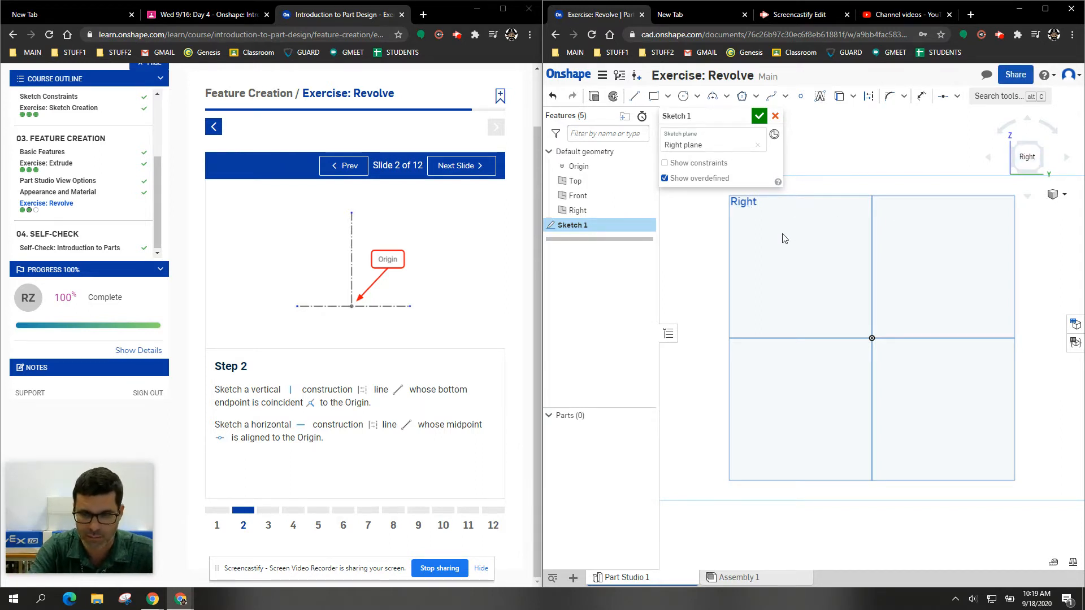
key(p)
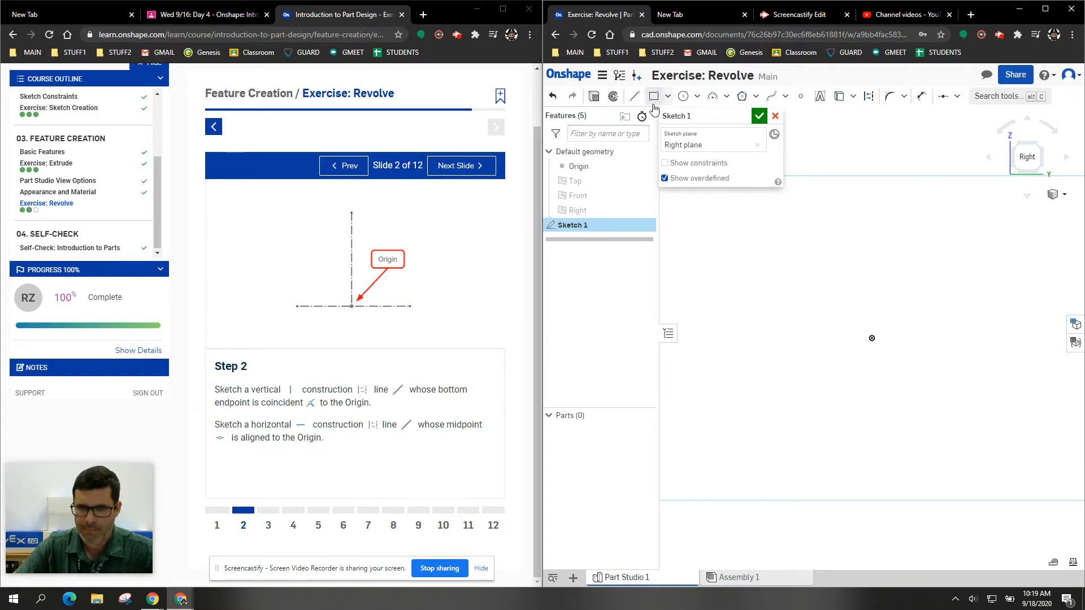
Sketch a horizontal construction line about 4.05 long above the origin and constrain its midpoint to the origin
click(634, 96)
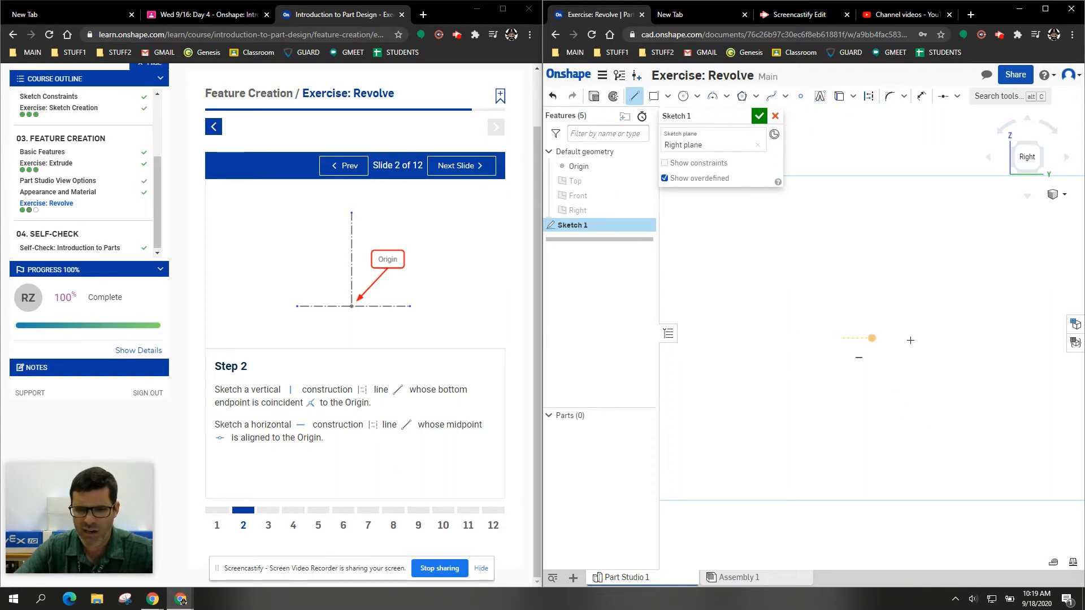
click(868, 97)
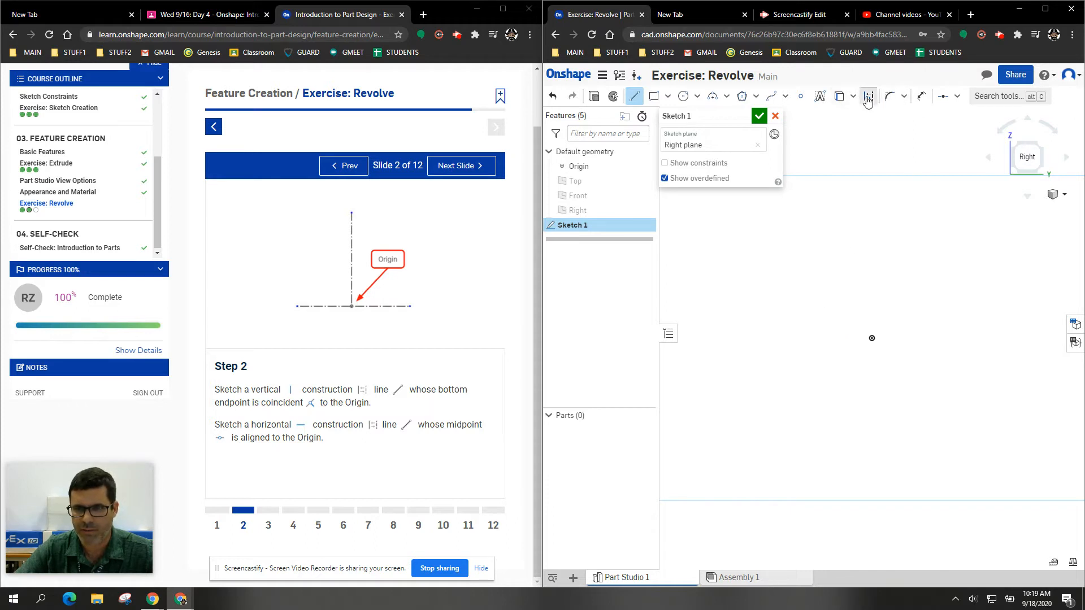
click(783, 307)
click(976, 305)
right_click(986, 257)
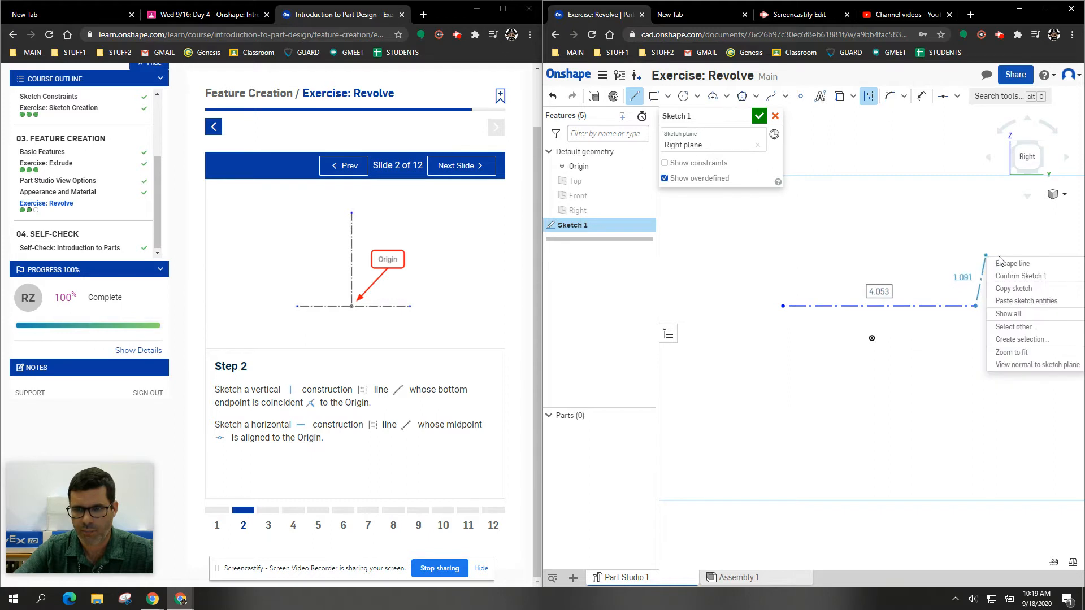
click(1002, 263)
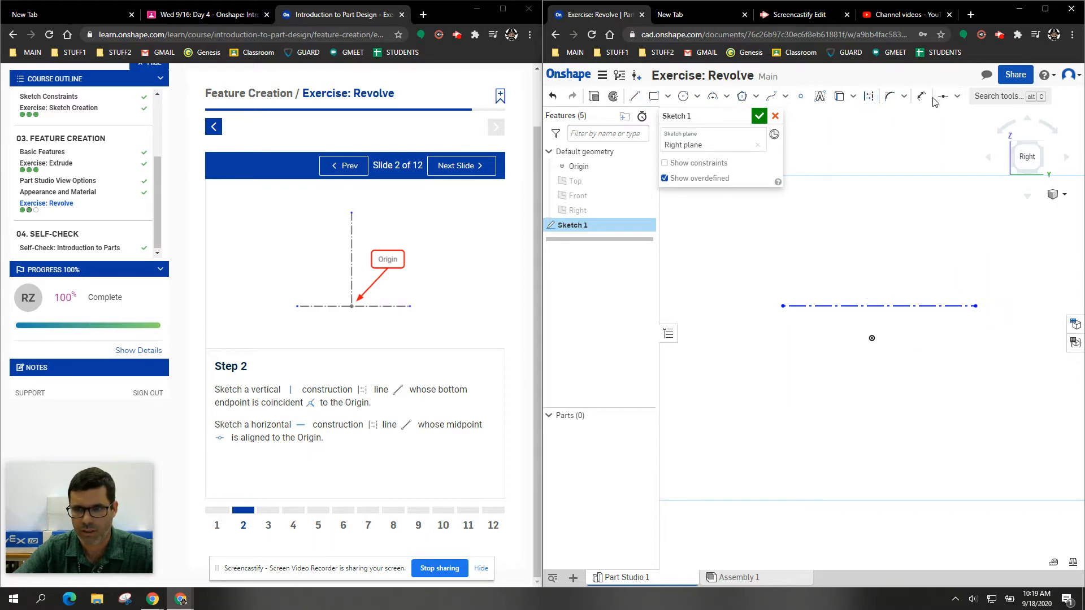
click(958, 97)
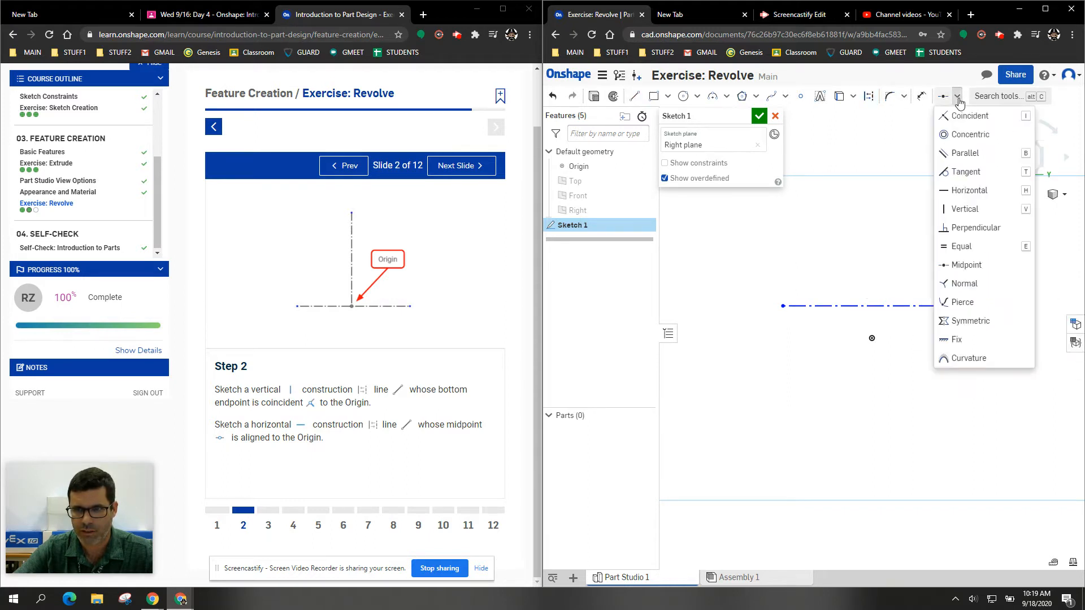
click(965, 265)
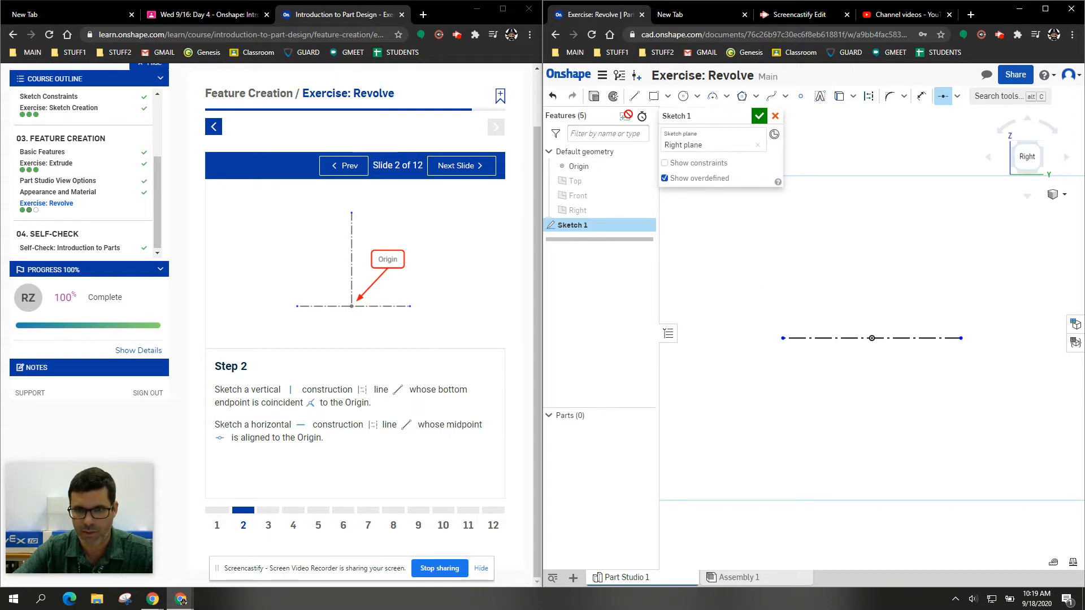
Sketch a vertical construction line about 2.96 long upward from the origin
click(868, 96)
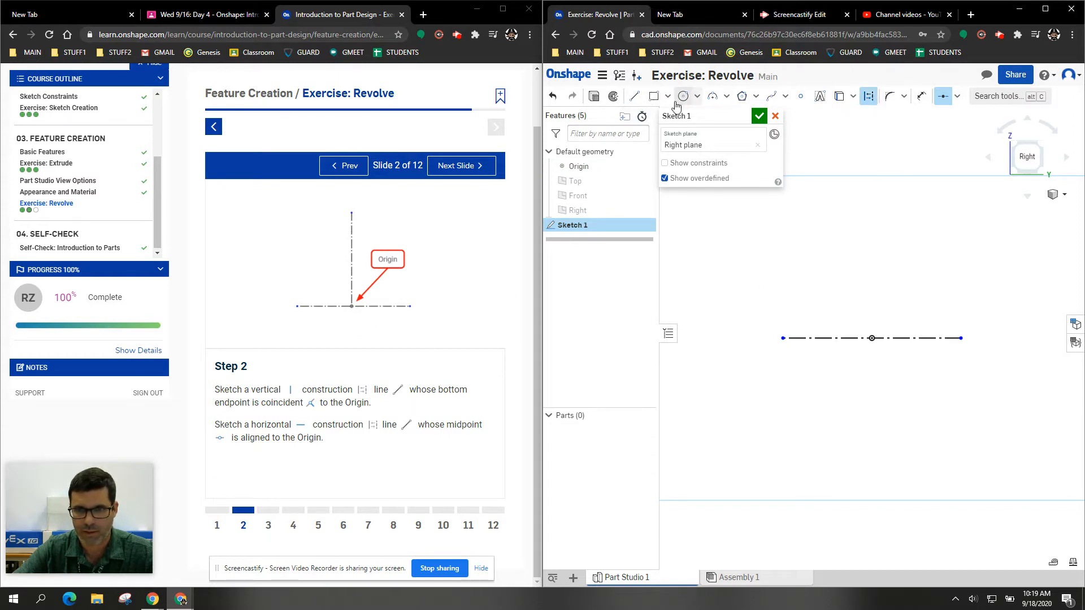
click(634, 96)
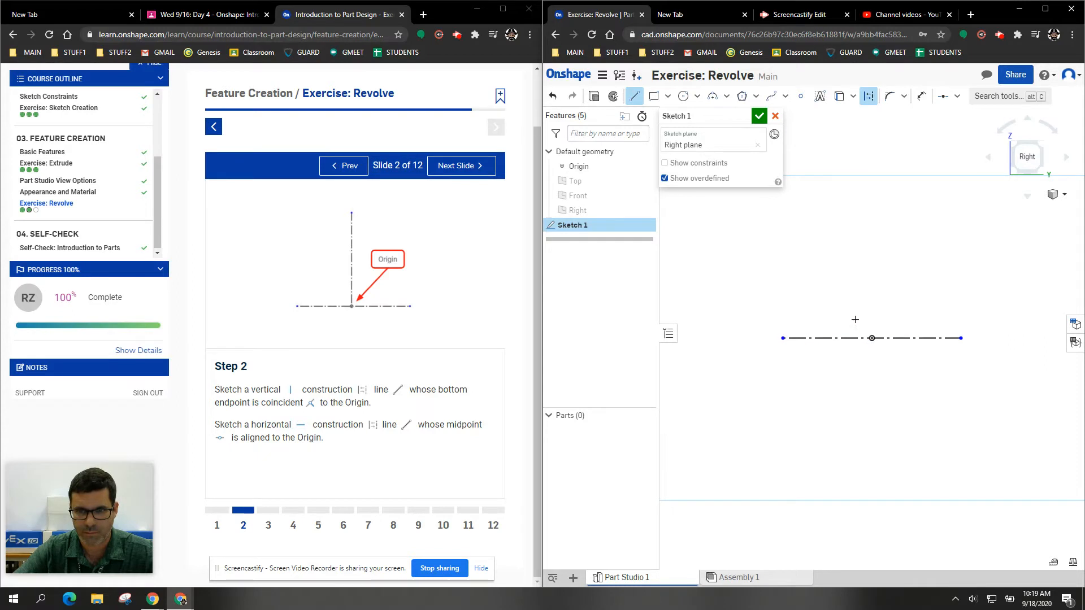
click(872, 338)
click(872, 199)
right_click(930, 204)
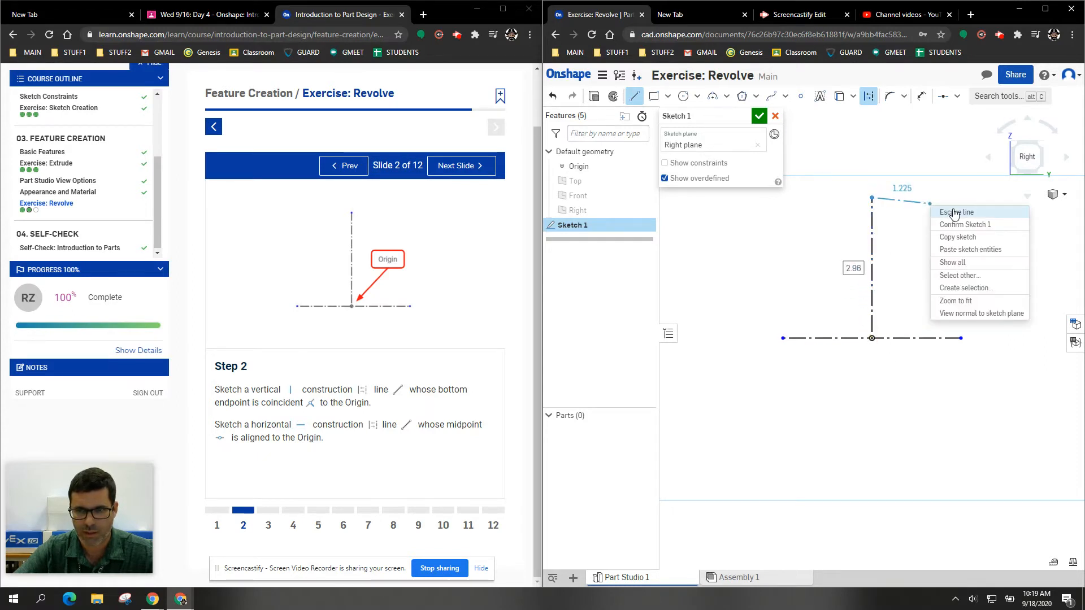
click(954, 213)
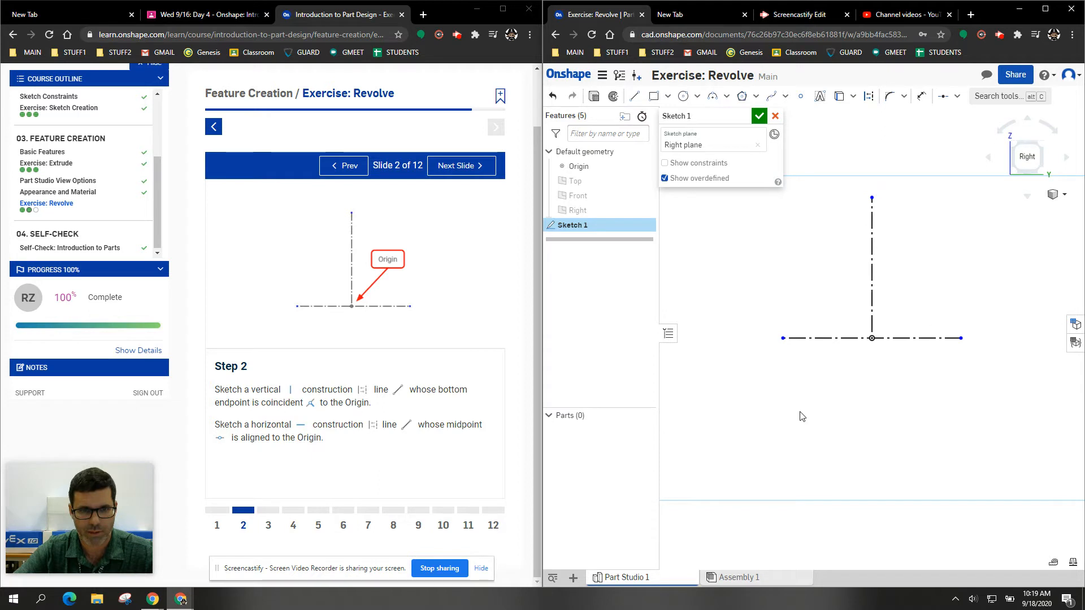
Advance the exercise to Step 3 and sketch a horizontal line about 5.34 long just above the vertical construction line
click(477, 169)
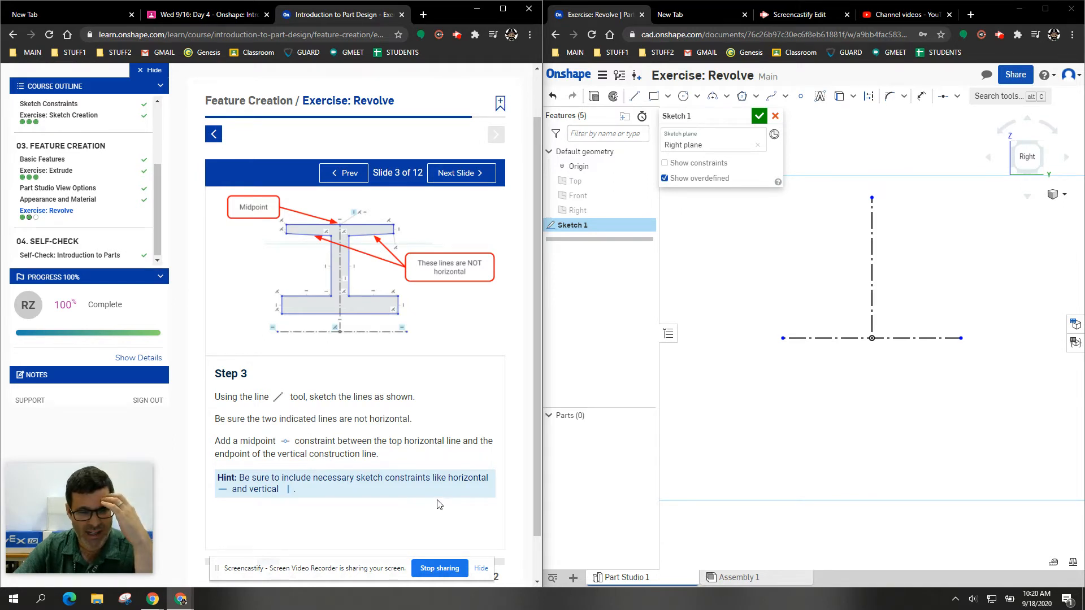
click(634, 96)
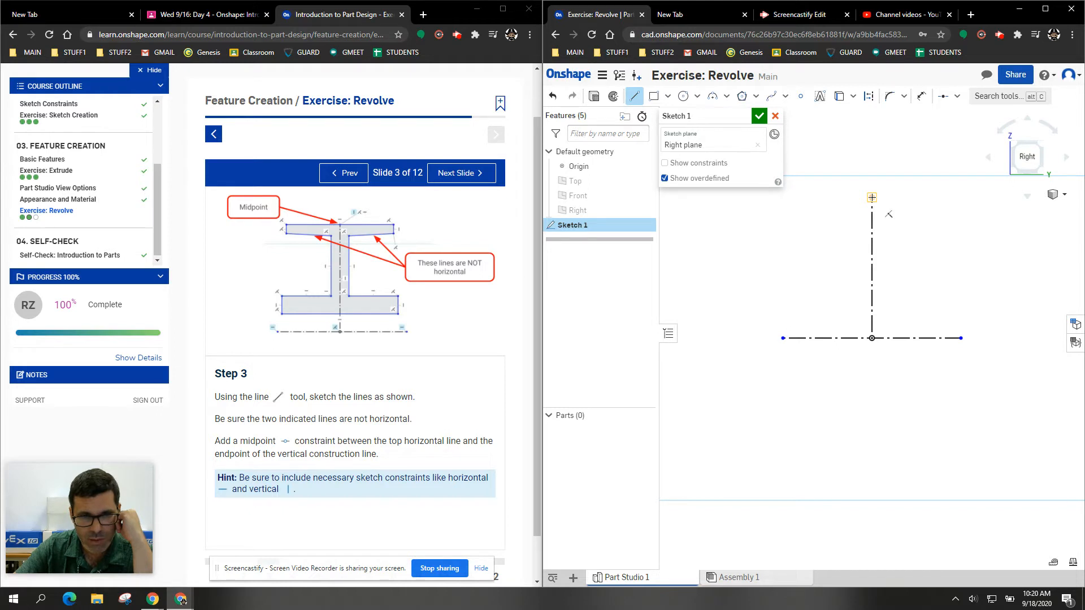
click(872, 198)
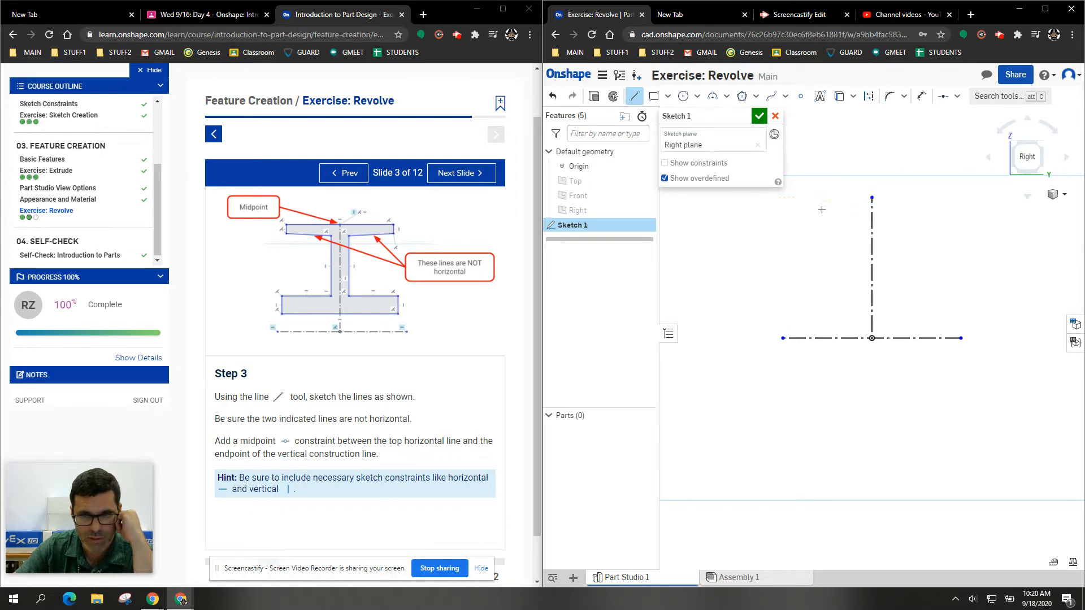
middle_drag(822, 216, 826, 290)
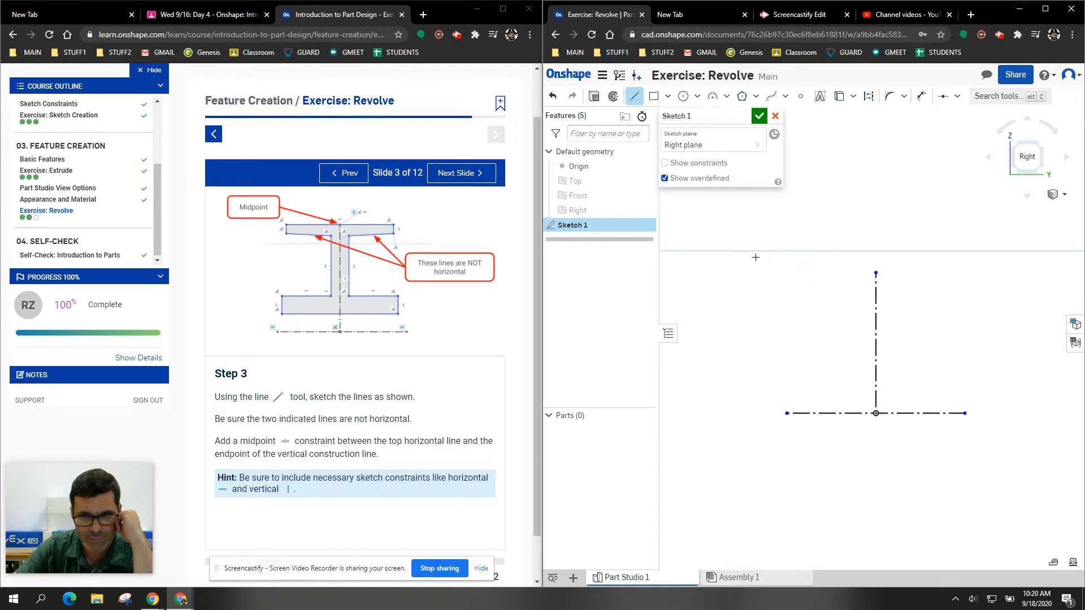
click(756, 258)
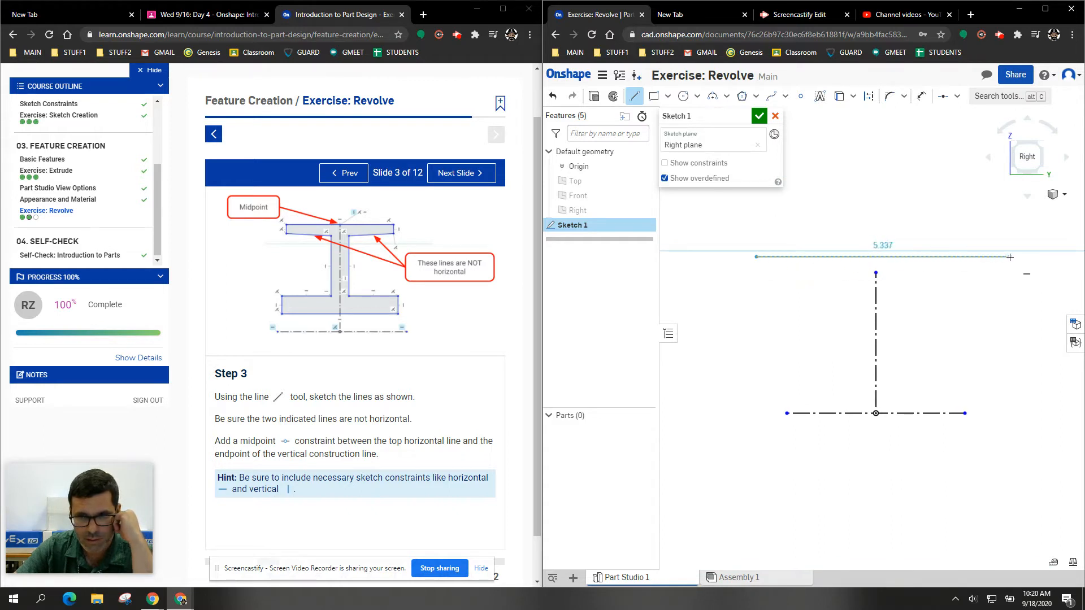
right_click(973, 230)
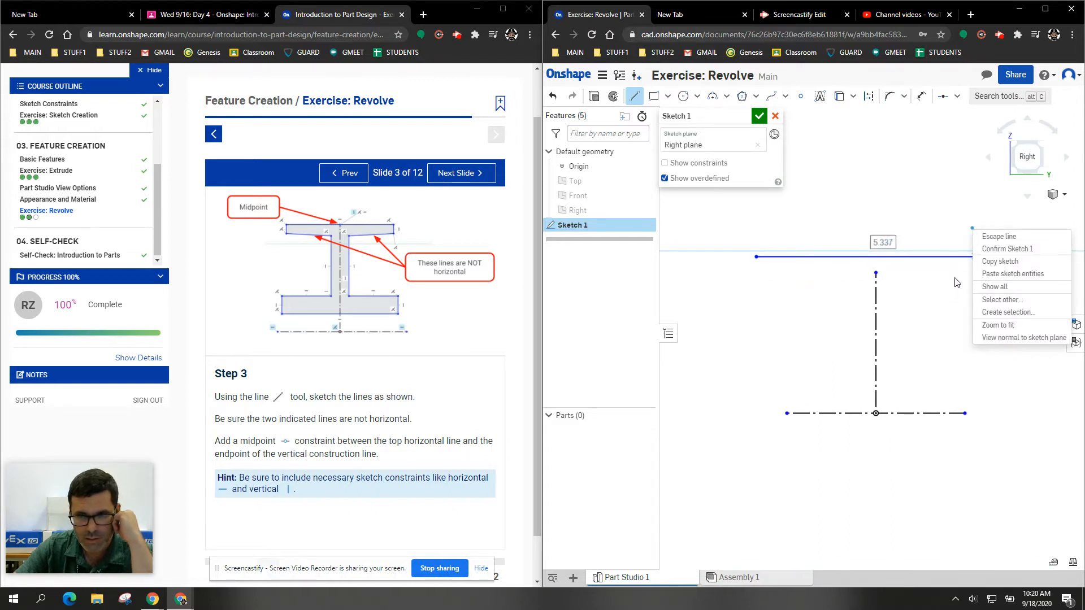
click(998, 236)
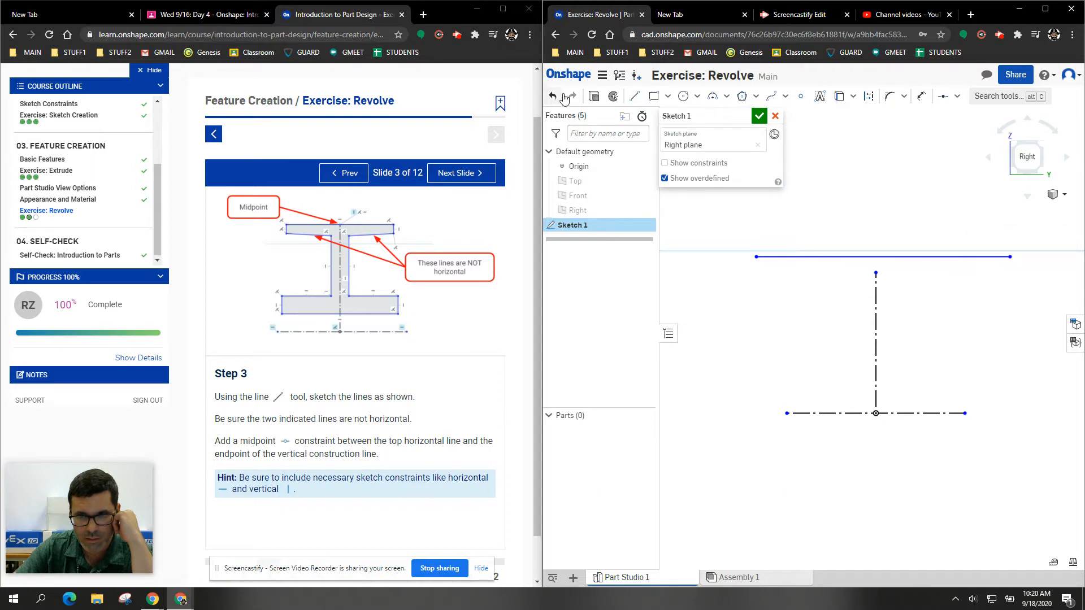
From the top line's right end, sketch connected lines about 0.48 down, 2.34 slanted inward, 2.32 down, 2.45 outward and 0.20 down
click(634, 96)
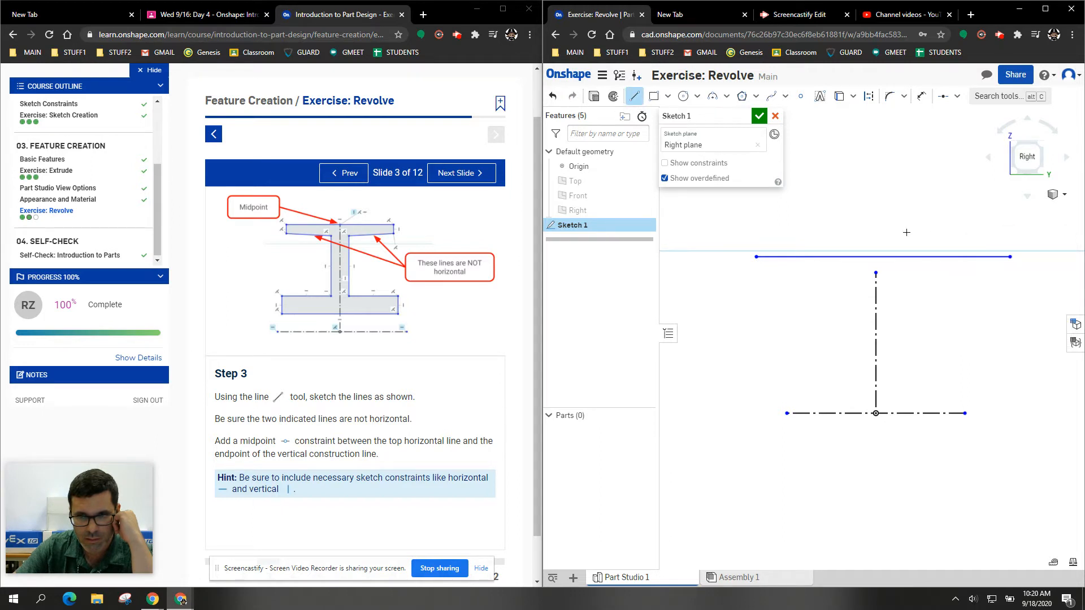
click(1009, 258)
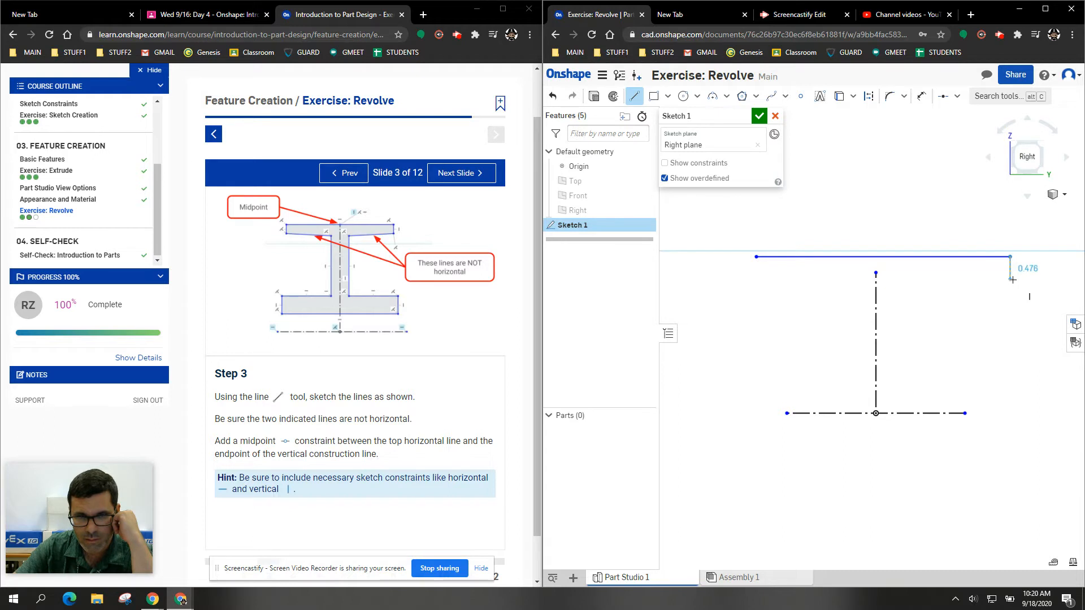
click(1012, 279)
click(899, 287)
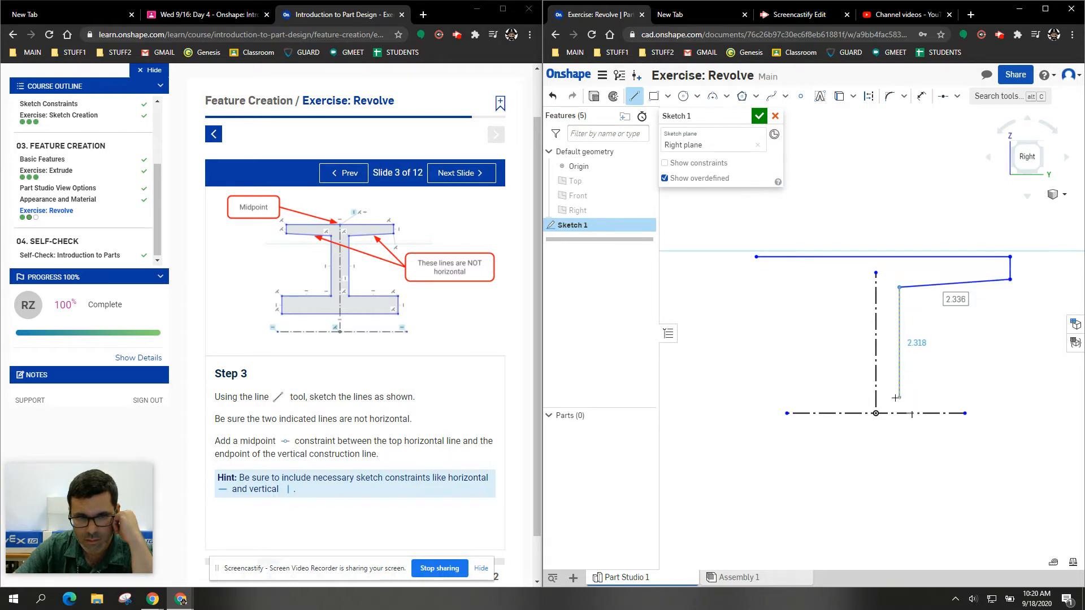
click(898, 398)
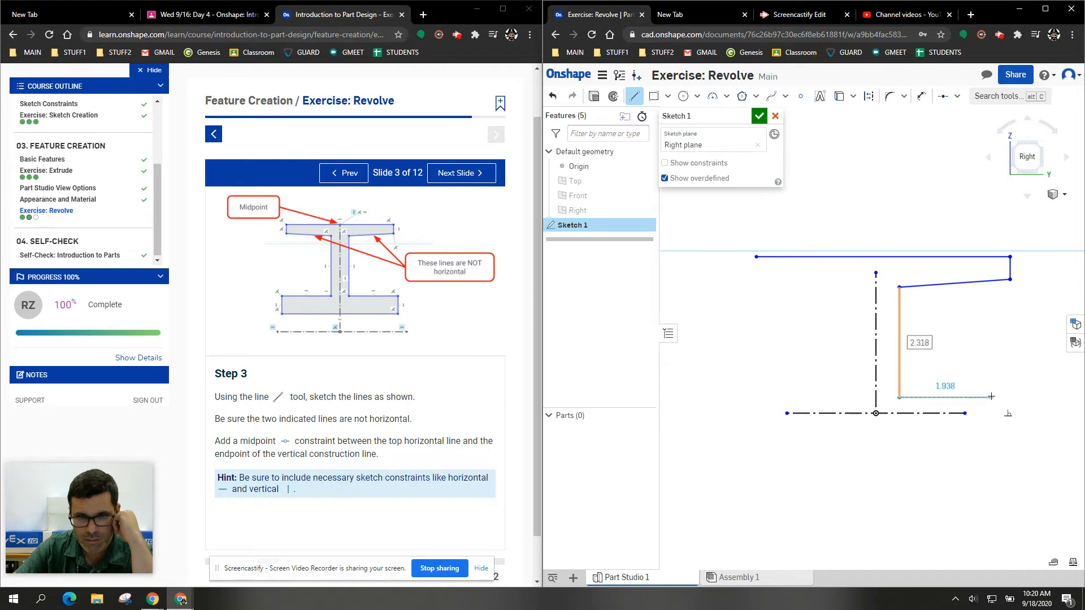
click(1016, 398)
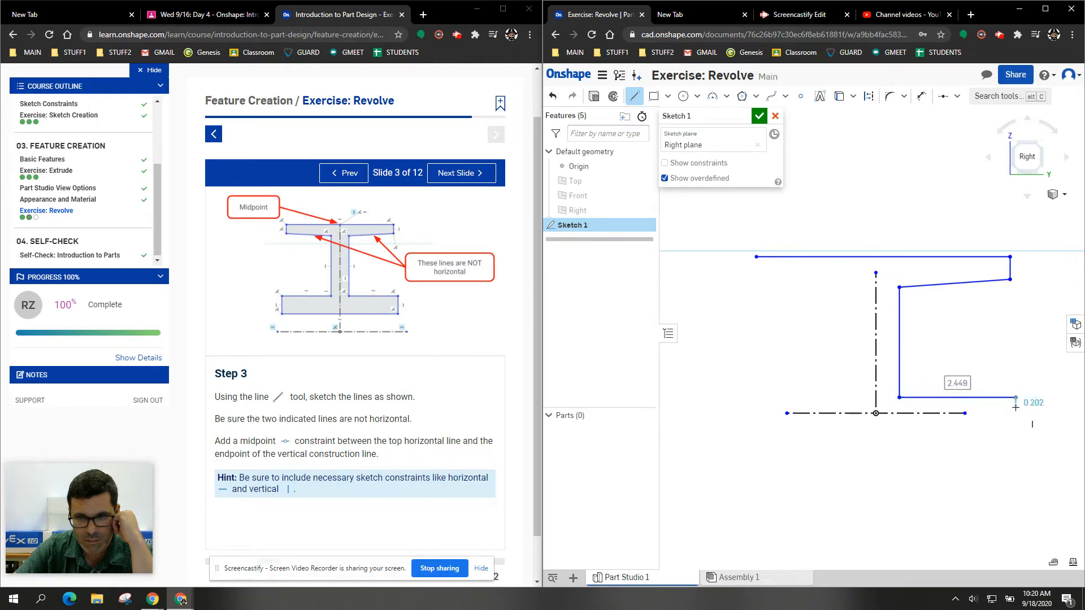
click(1016, 406)
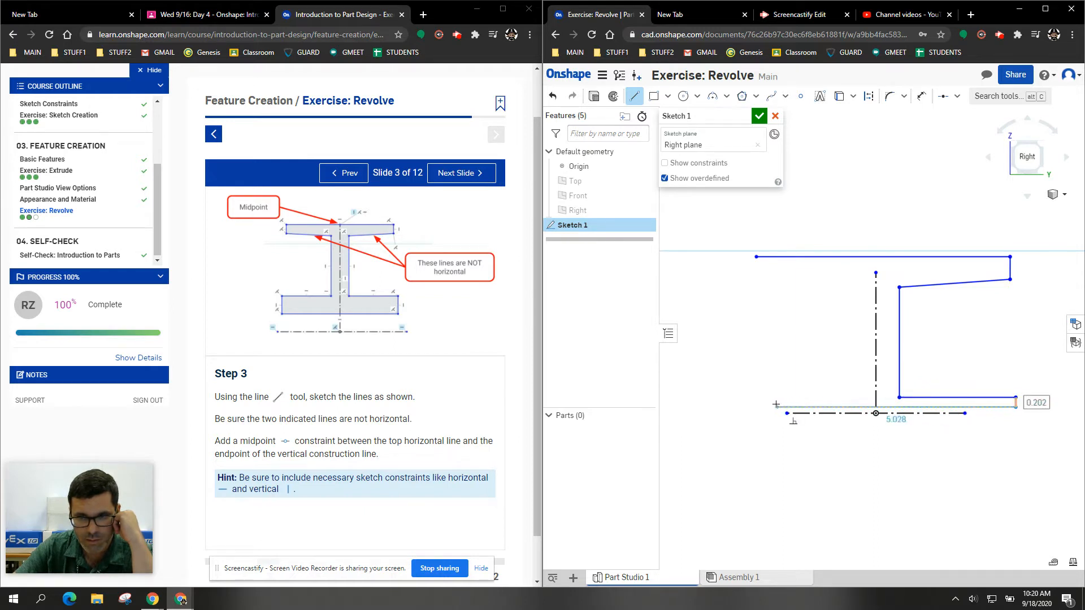
Sketch the bottom edge about 5.91 long and close the left half with lines about 0.62, 2.35, 1.90, 1.92 (slanted) and 0.44 long
click(734, 406)
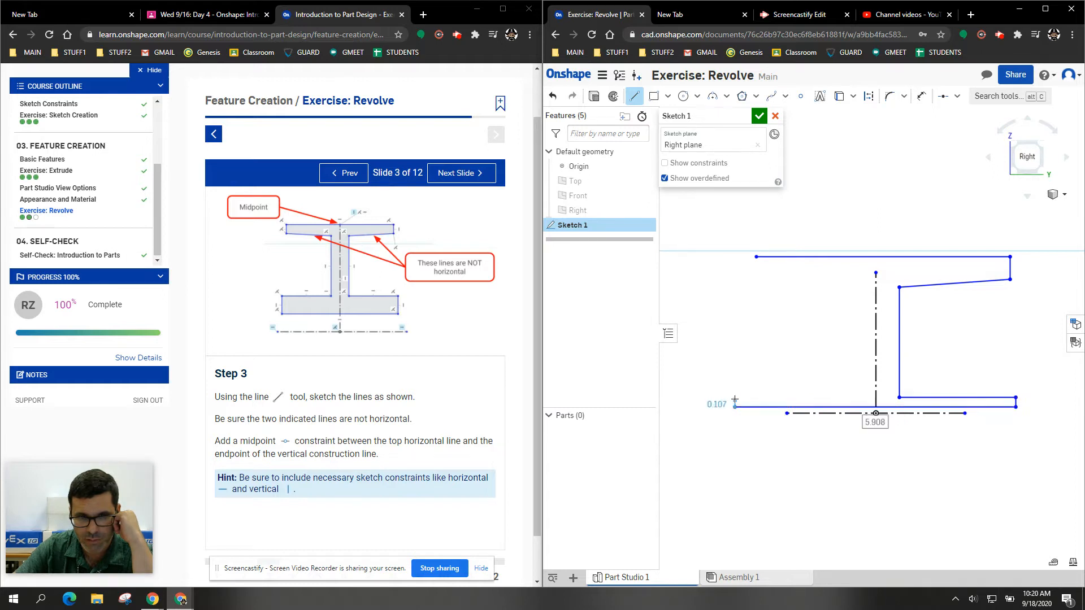
click(735, 378)
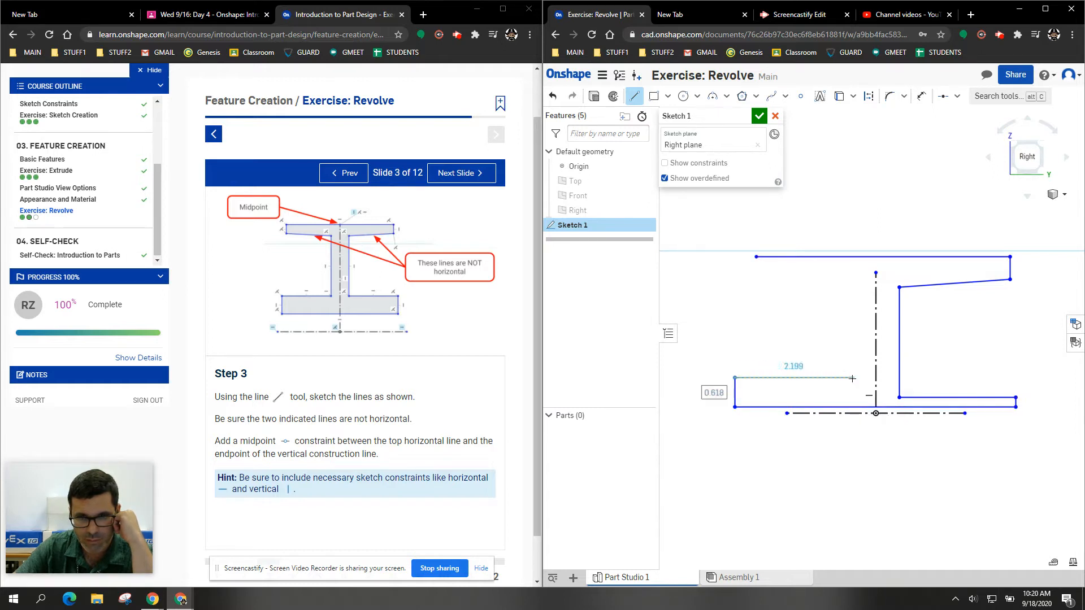
click(847, 377)
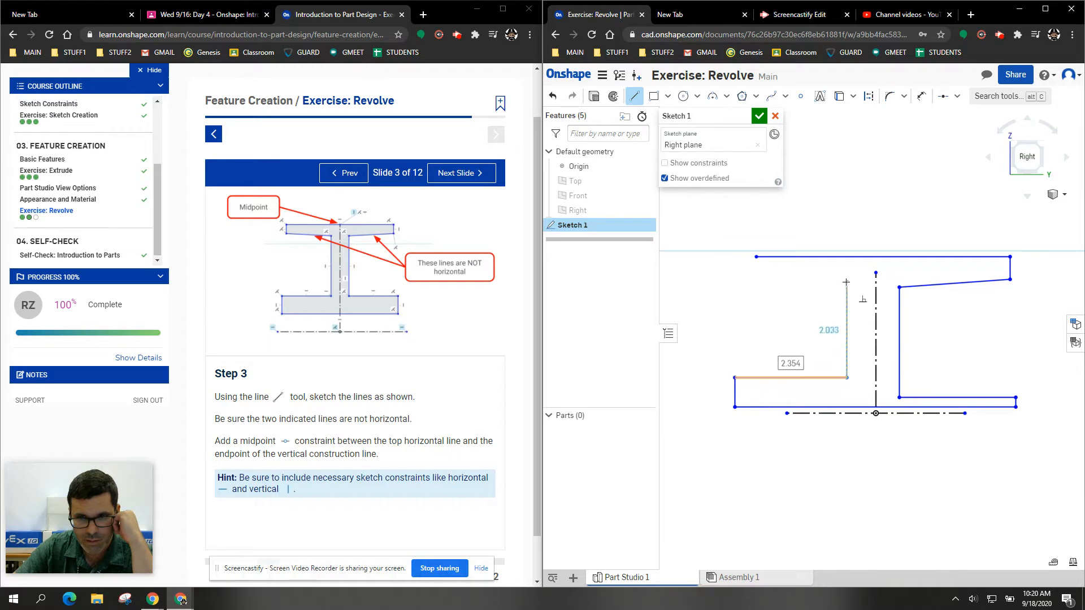
click(846, 288)
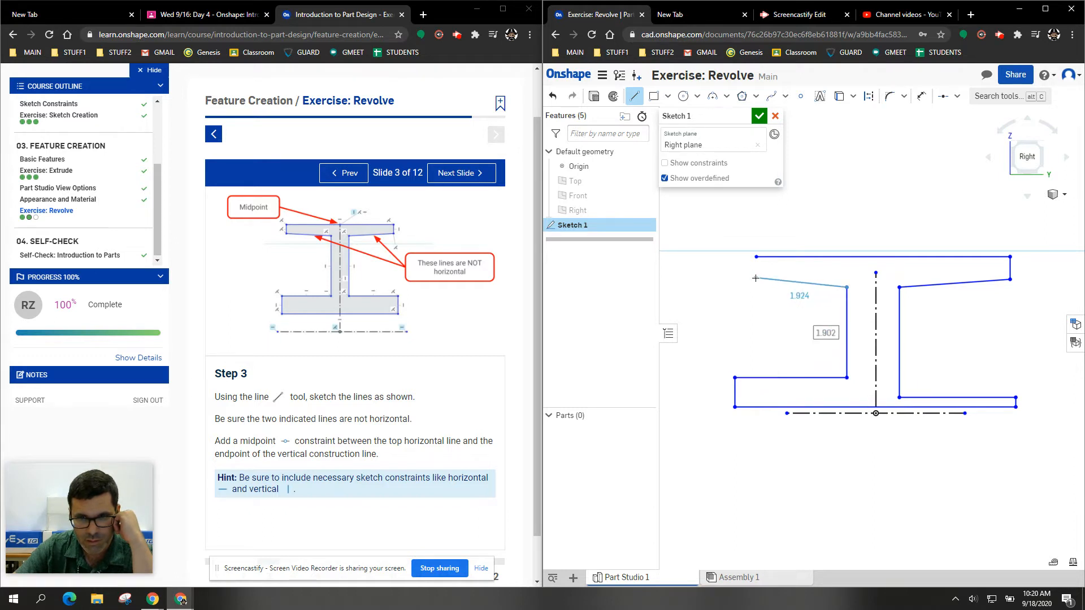
click(756, 278)
click(756, 257)
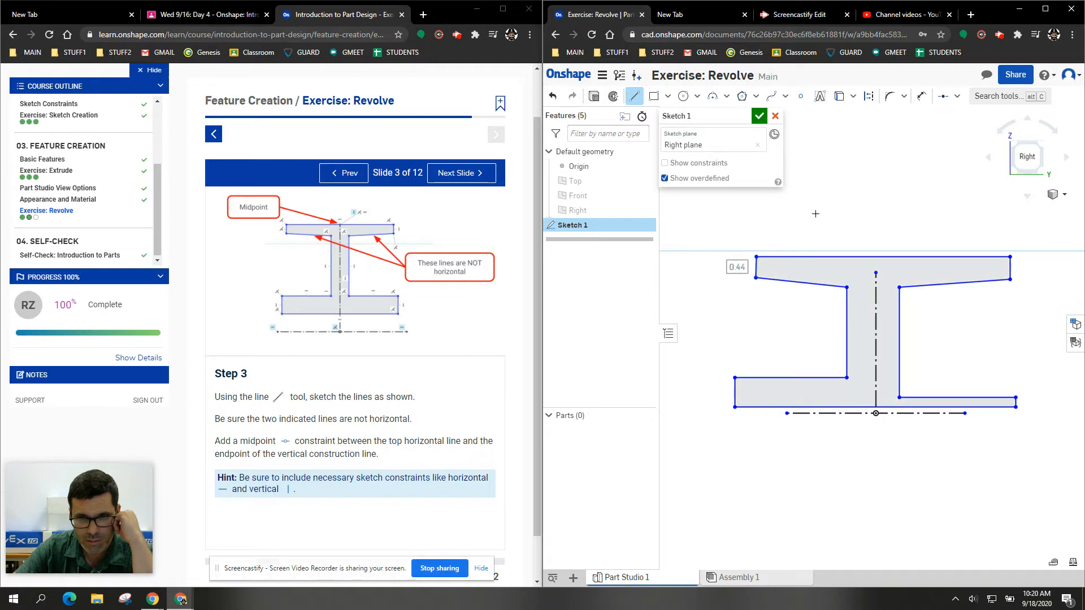
right_click(816, 219)
click(843, 221)
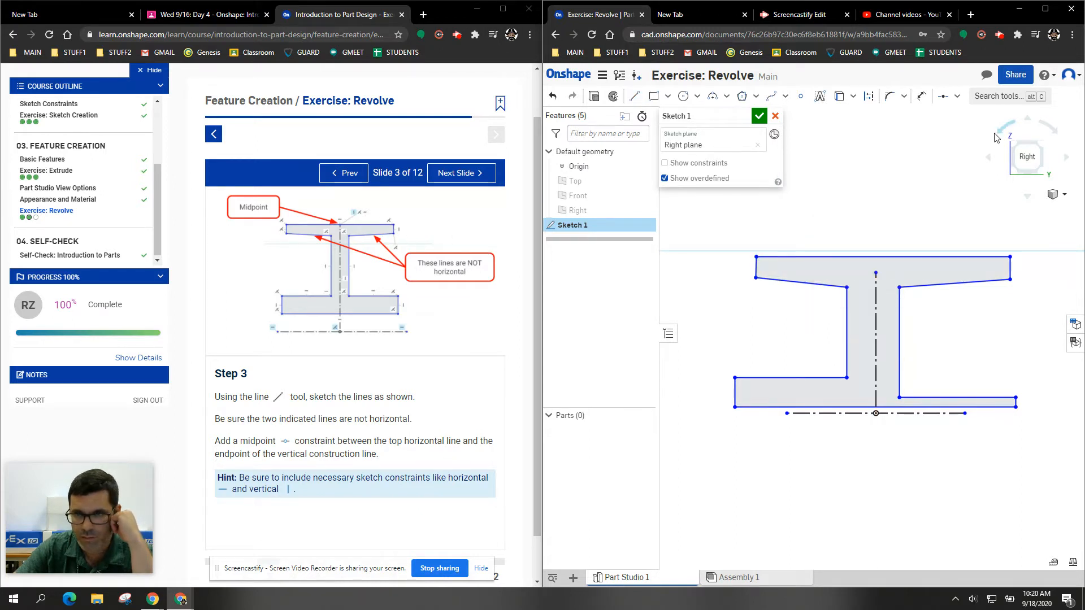
Apply the vertical constraint to the profile's upright lines and raise the right lower flange's upper edge roughly level with the left one
click(958, 96)
click(965, 209)
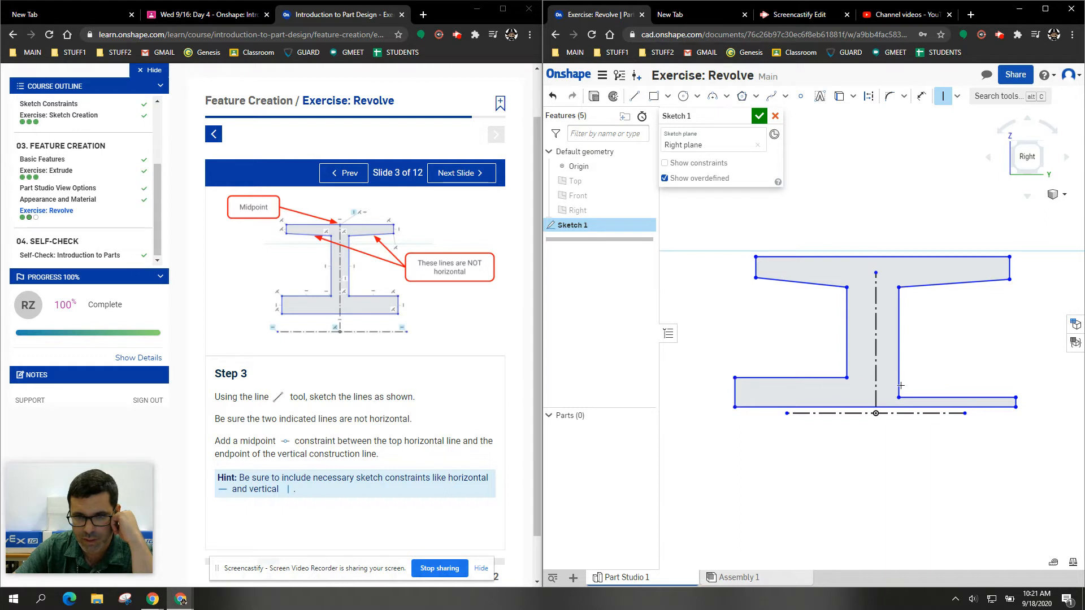
right_click(1016, 402)
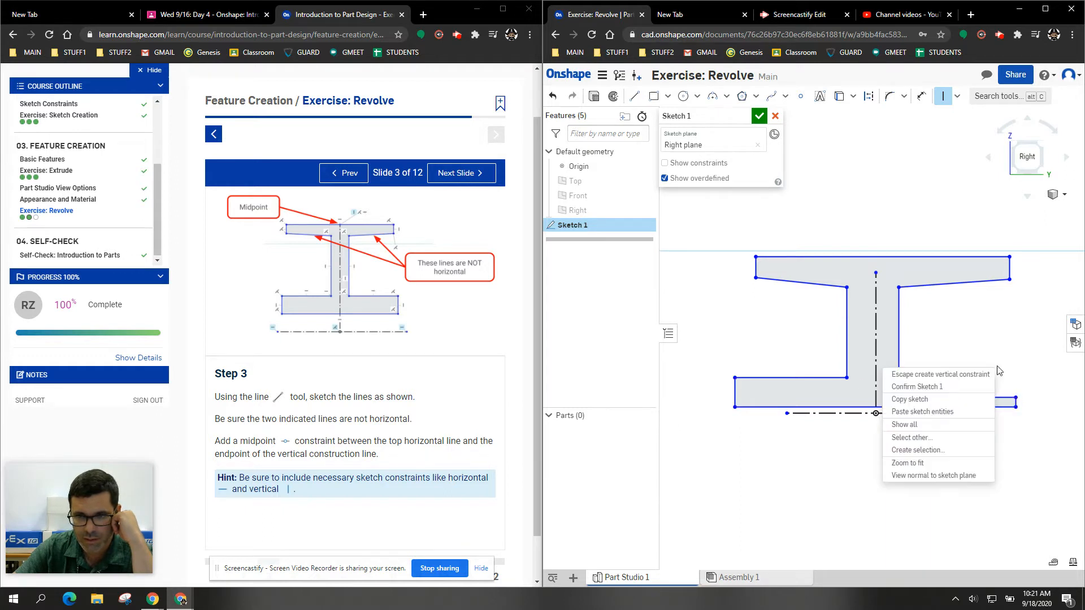
click(965, 376)
drag(974, 398, 971, 375)
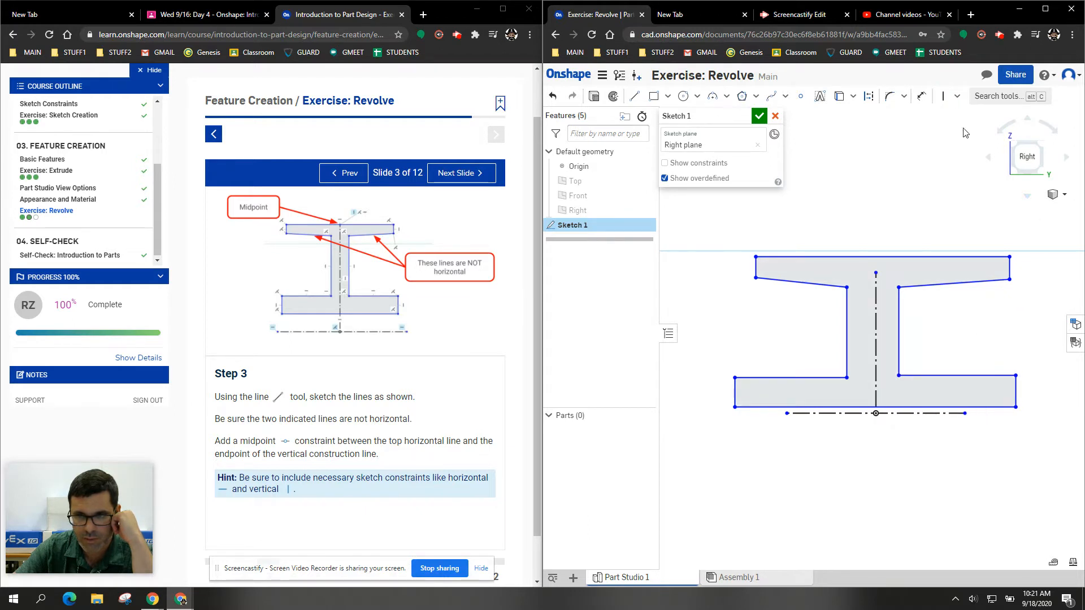
Apply horizontal constraints to the upper edges of the lower flange on both sides of the web
click(958, 98)
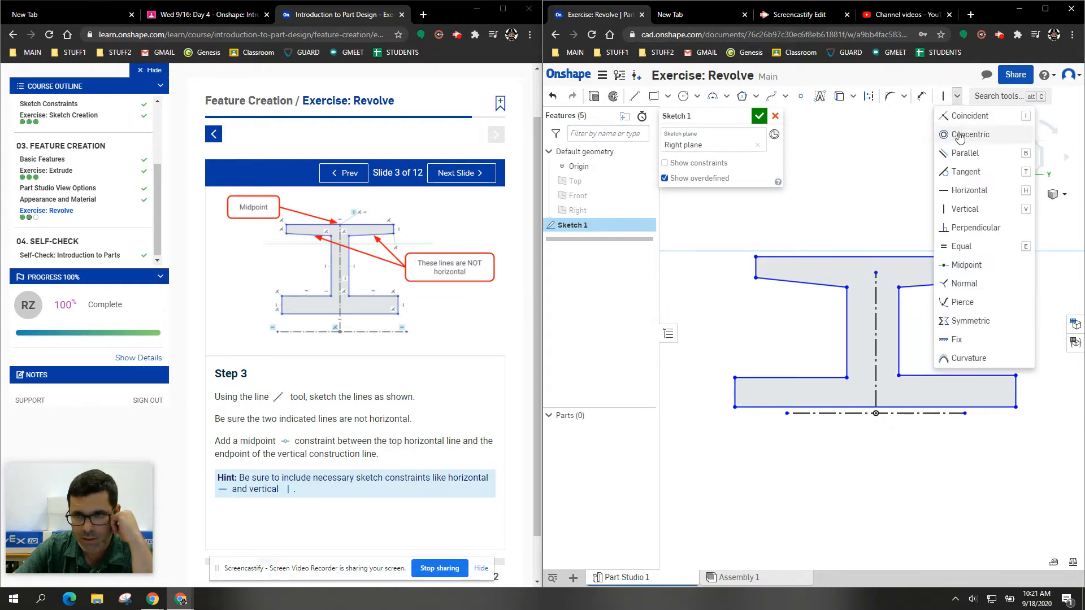
click(968, 192)
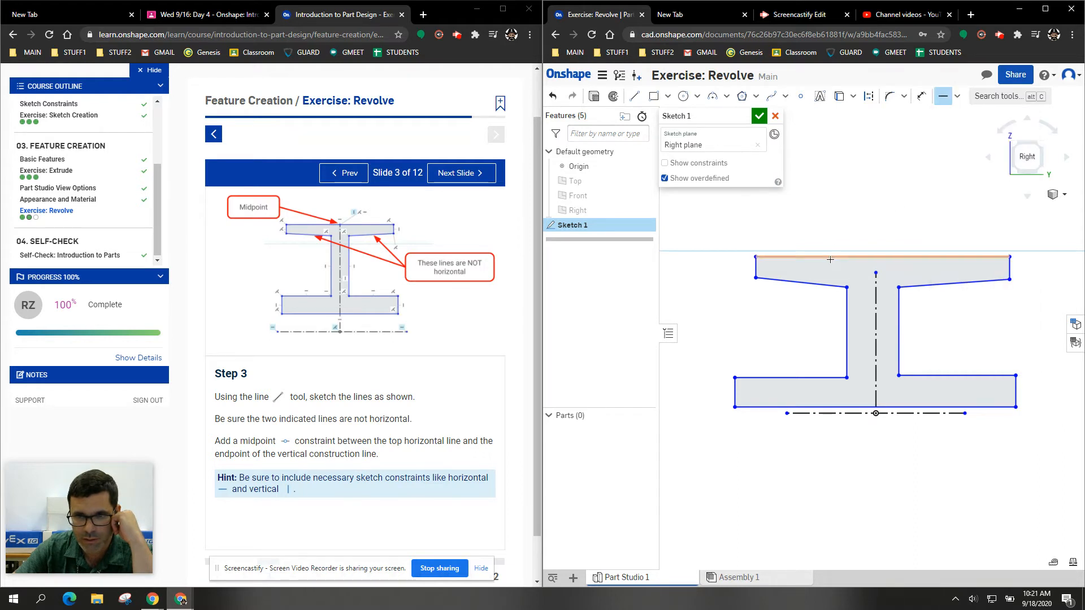
click(810, 381)
click(938, 376)
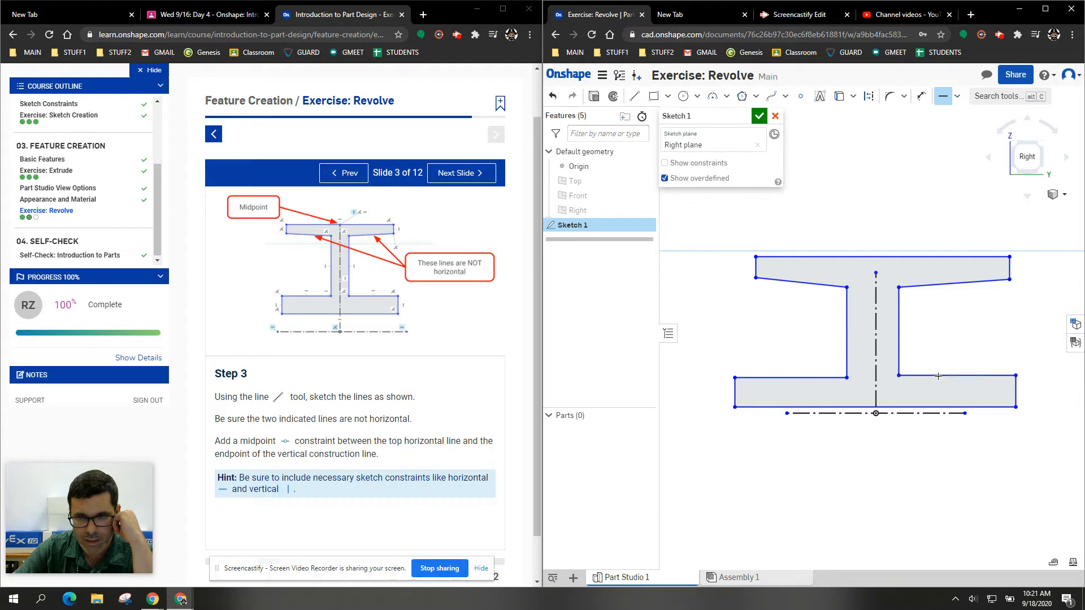
right_click(976, 332)
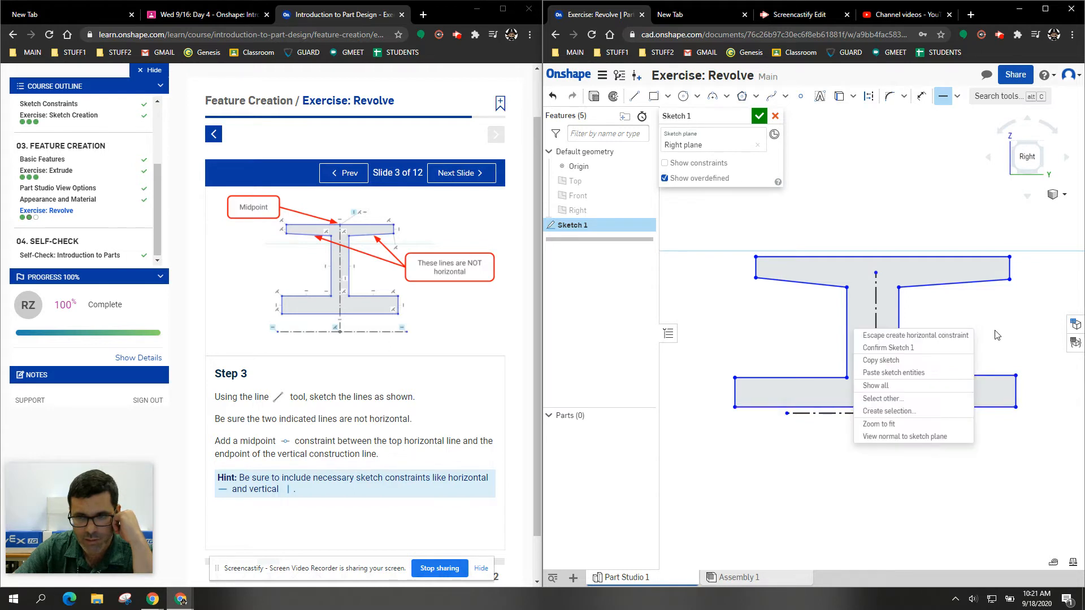
click(961, 336)
Add a midpoint constraint between the profile's top horizontal line and the upper endpoint of the vertical construction line
click(957, 96)
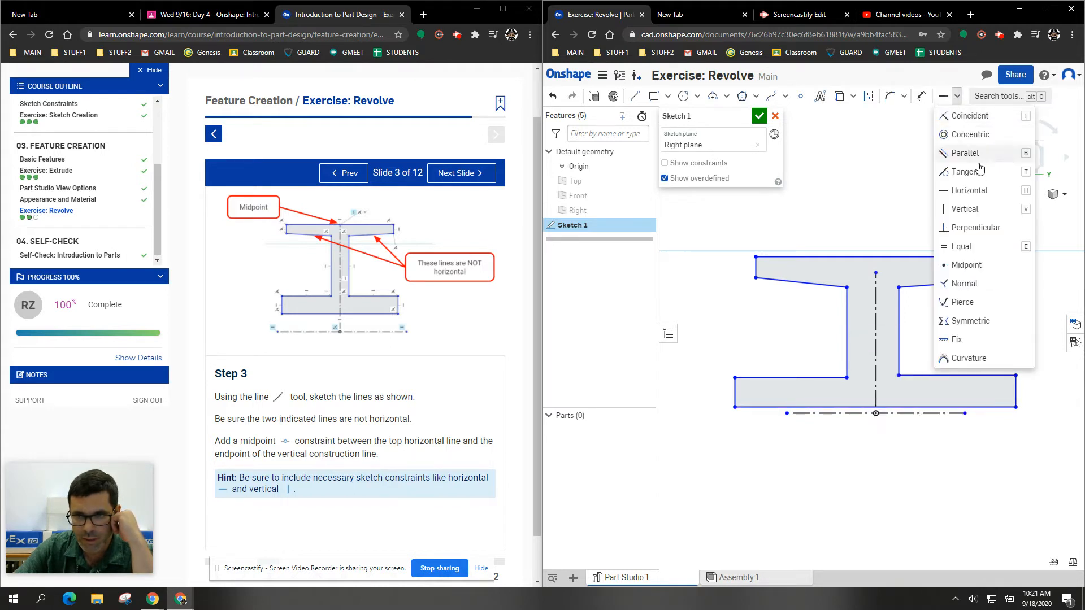
click(966, 265)
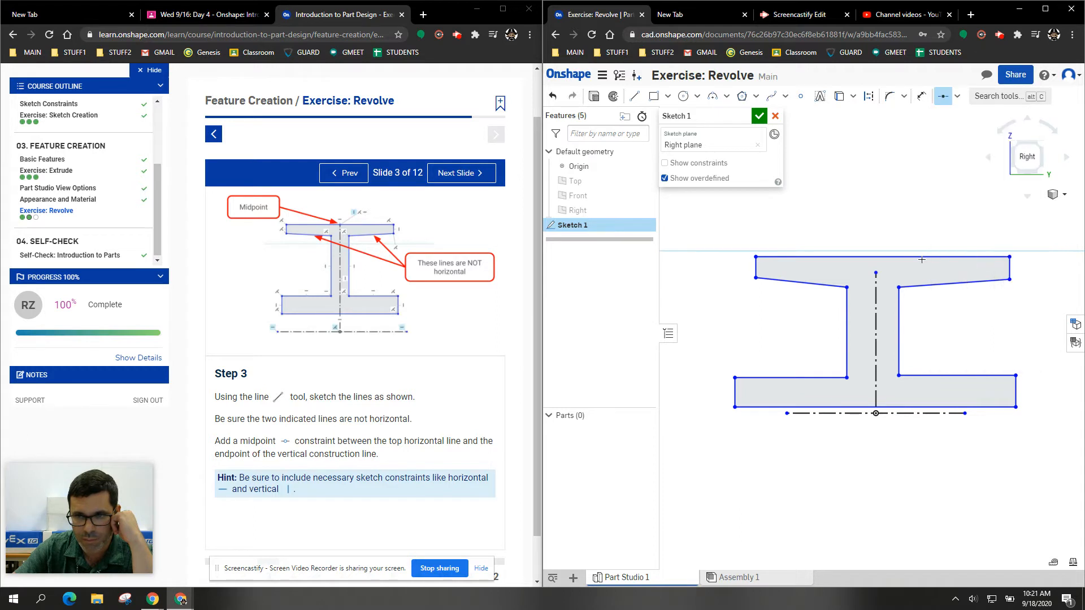
click(893, 256)
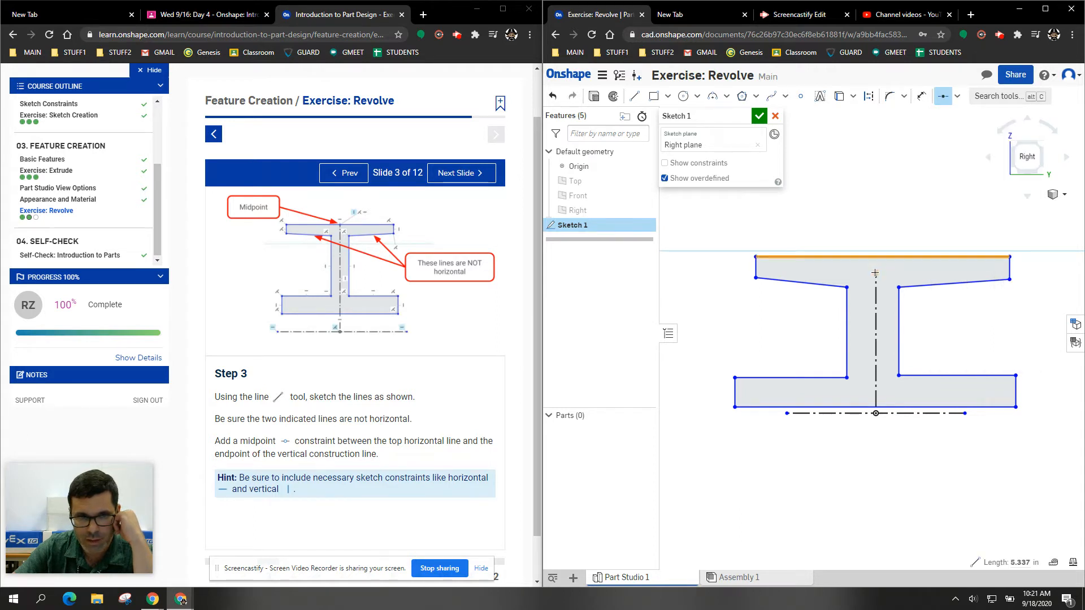
click(875, 273)
right_click(933, 231)
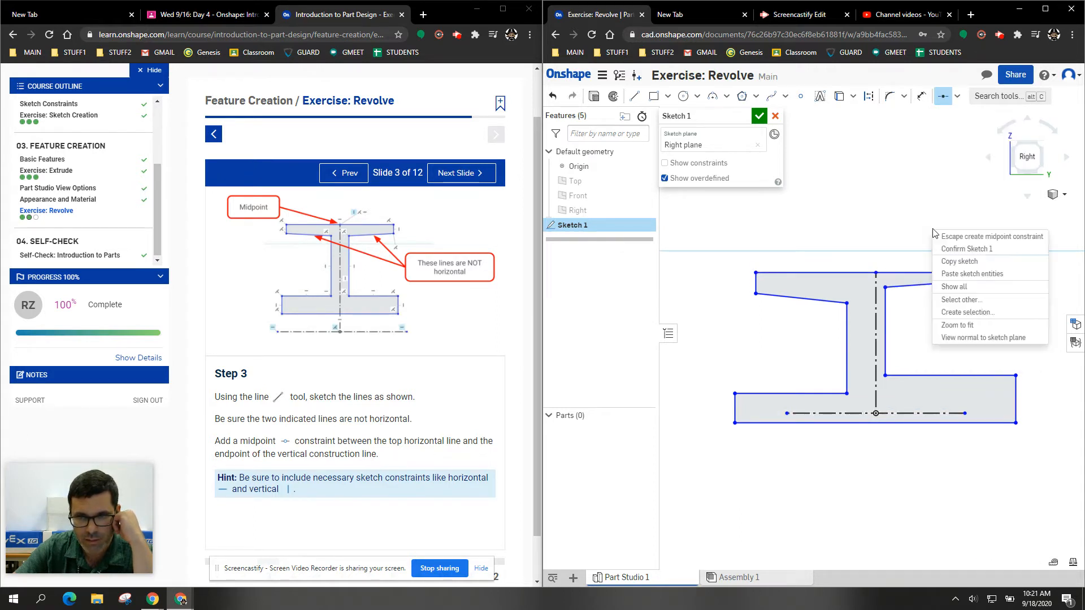
click(945, 238)
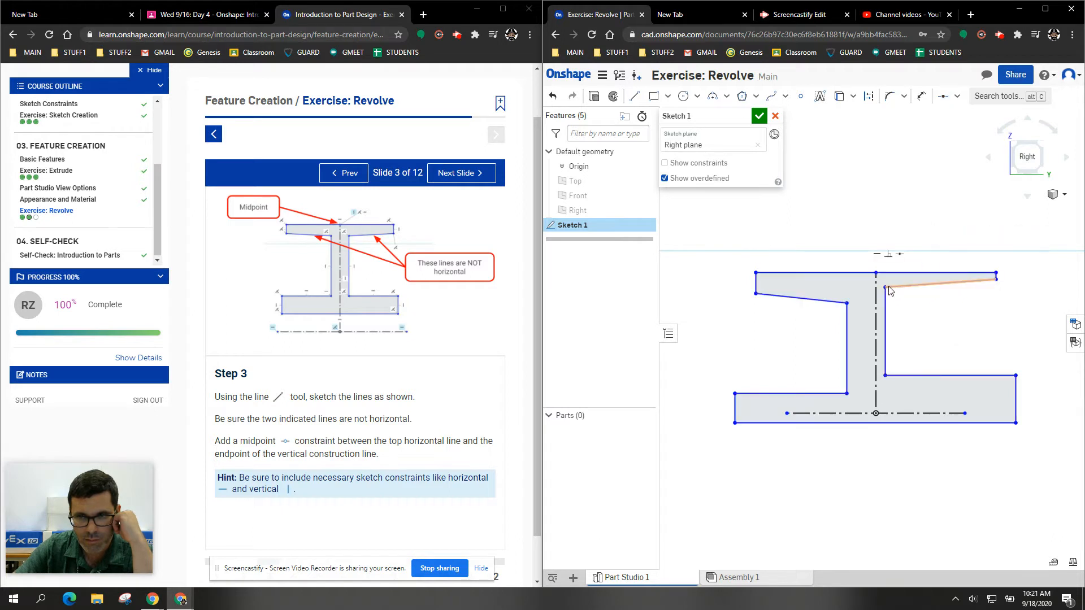
Reposition the profile's corners by eye so the right half of the web, lower flange and slanted rim roughly mirrors the left half
mouse_move(887, 289)
mouse_down()
mouse_move(902, 320)
mouse_move(896, 306)
mouse_up()
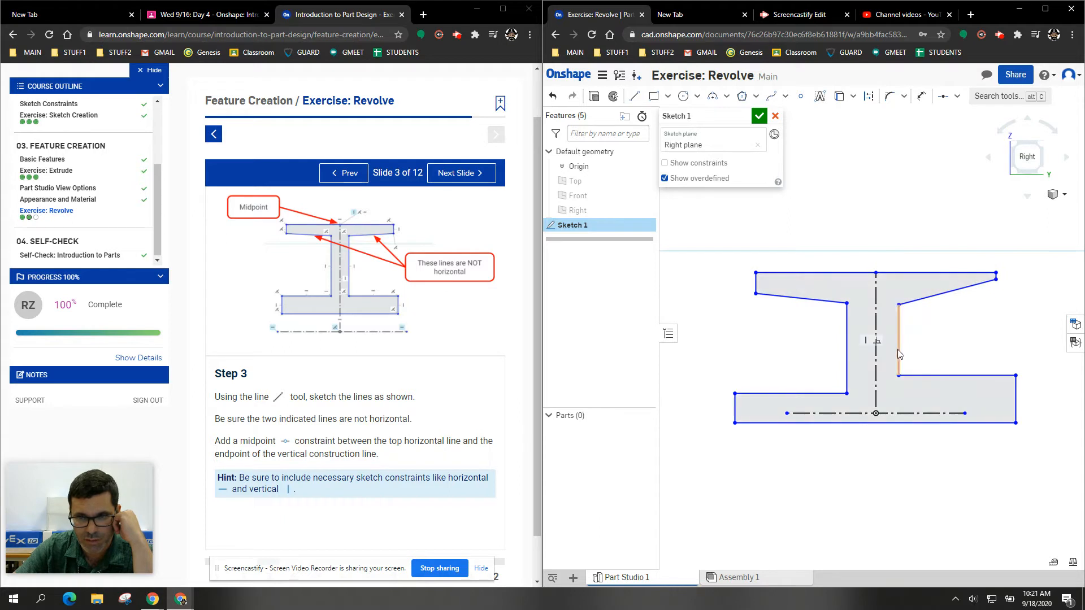
drag(896, 376, 918, 382)
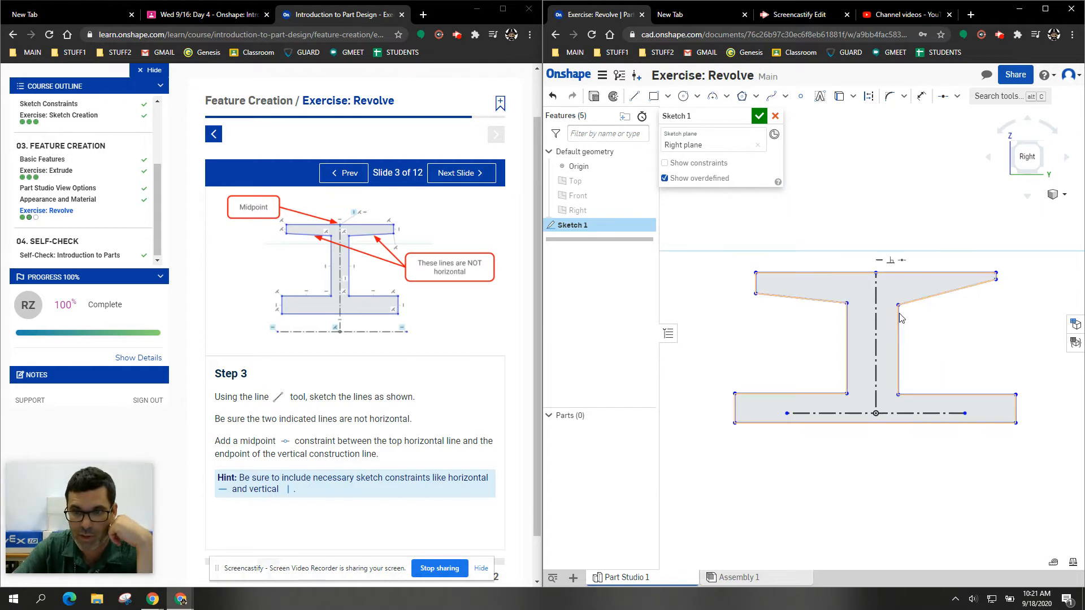
click(958, 96)
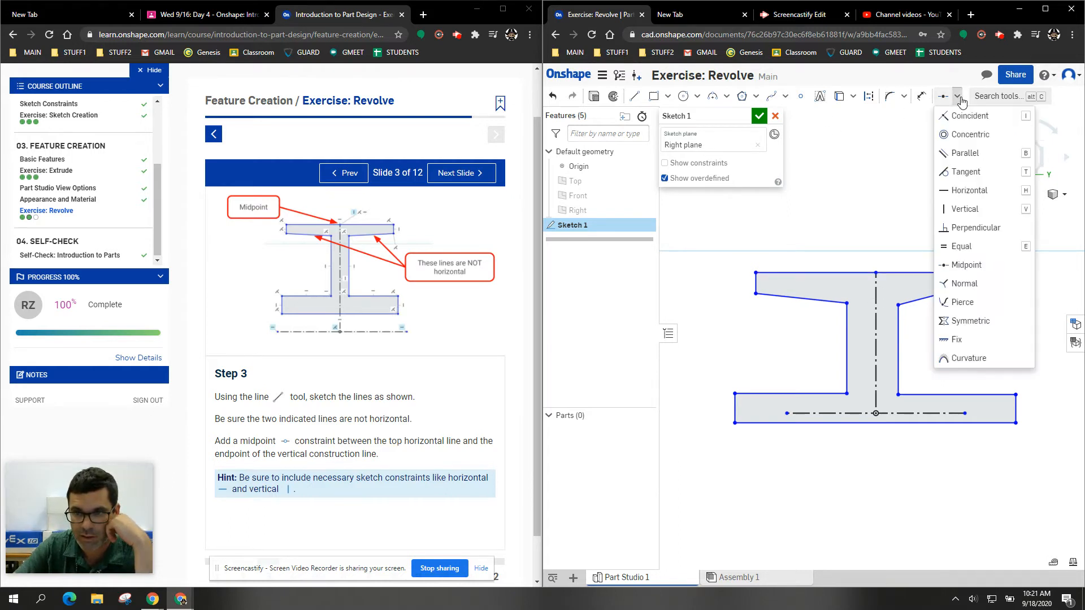
click(881, 127)
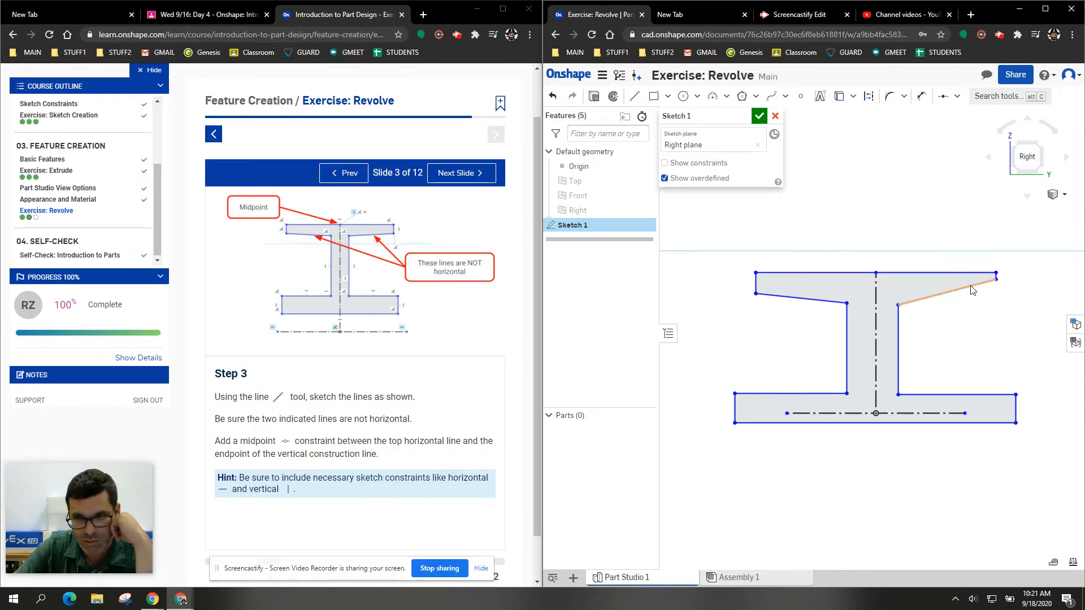
drag(996, 278, 996, 288)
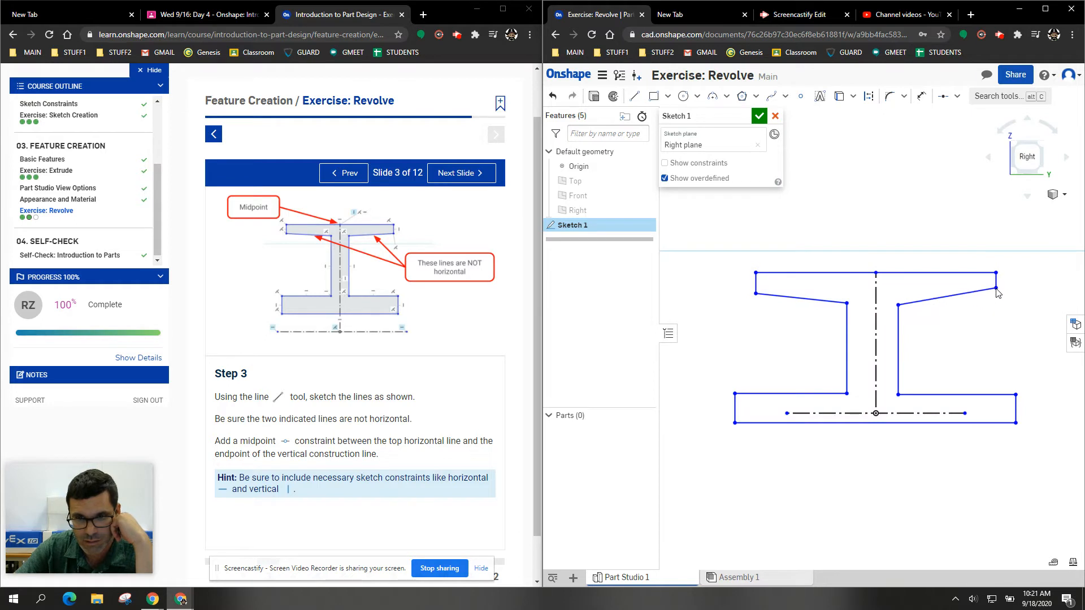
drag(756, 294, 754, 293)
Advance the exercise to Step 4 and add equal constraints to the upper flange's two outer vertical edges and its two slanted edges
click(447, 177)
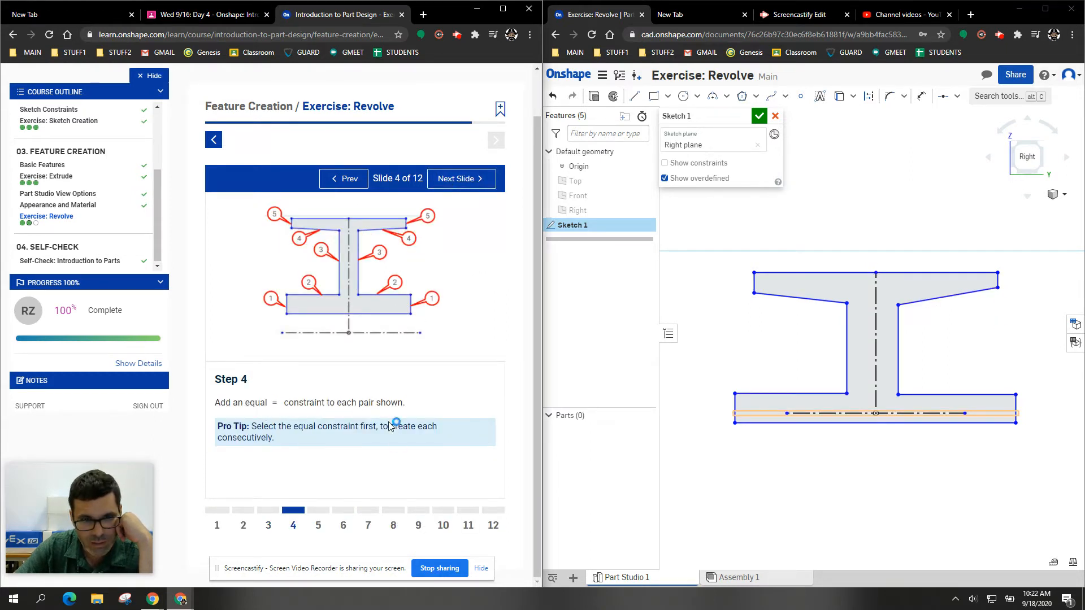
click(957, 96)
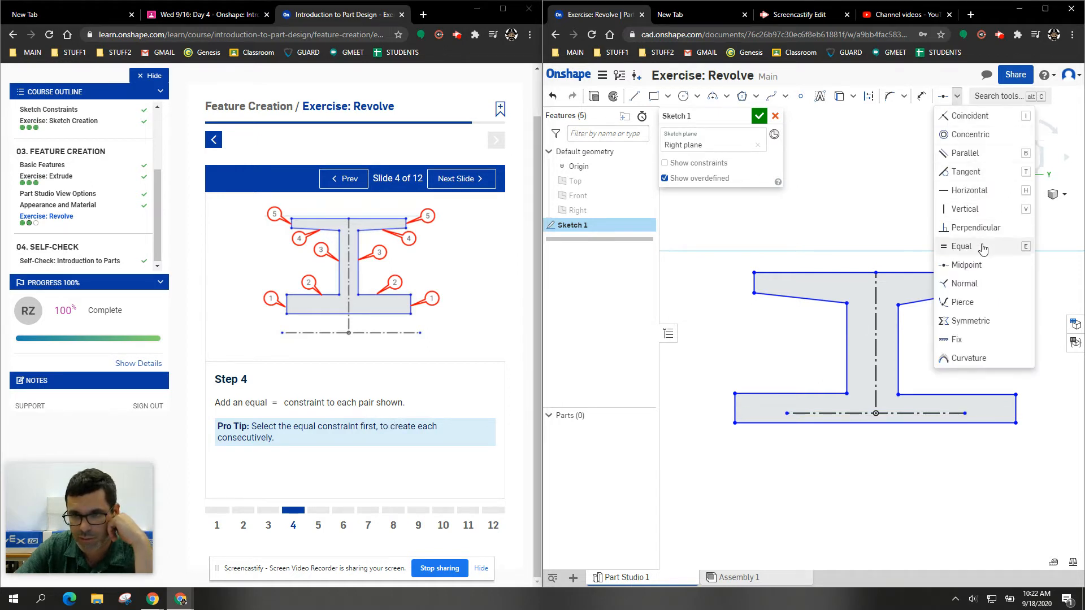
click(963, 246)
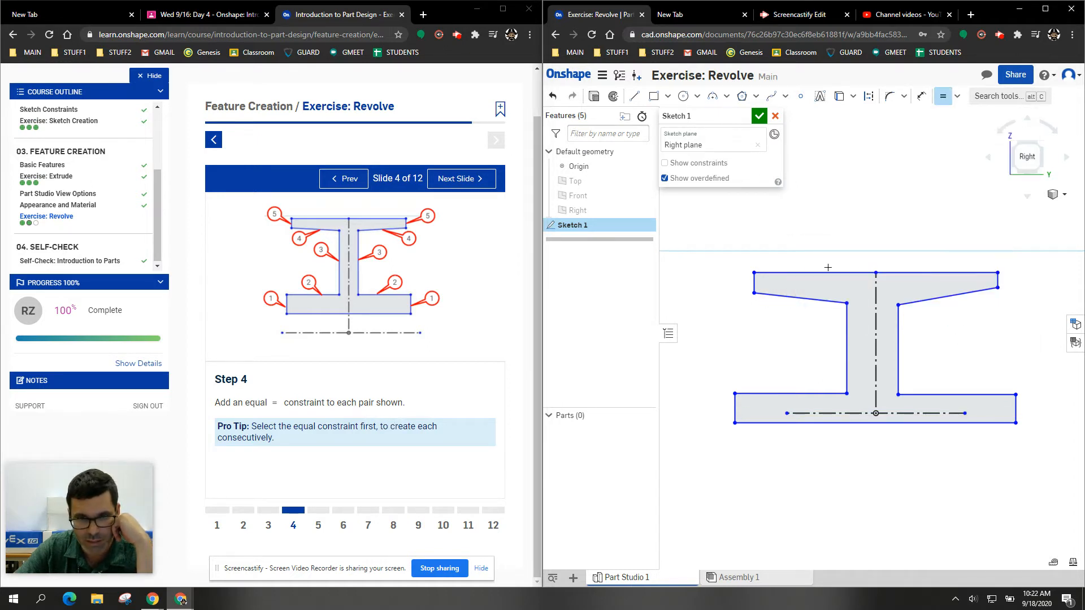
click(752, 284)
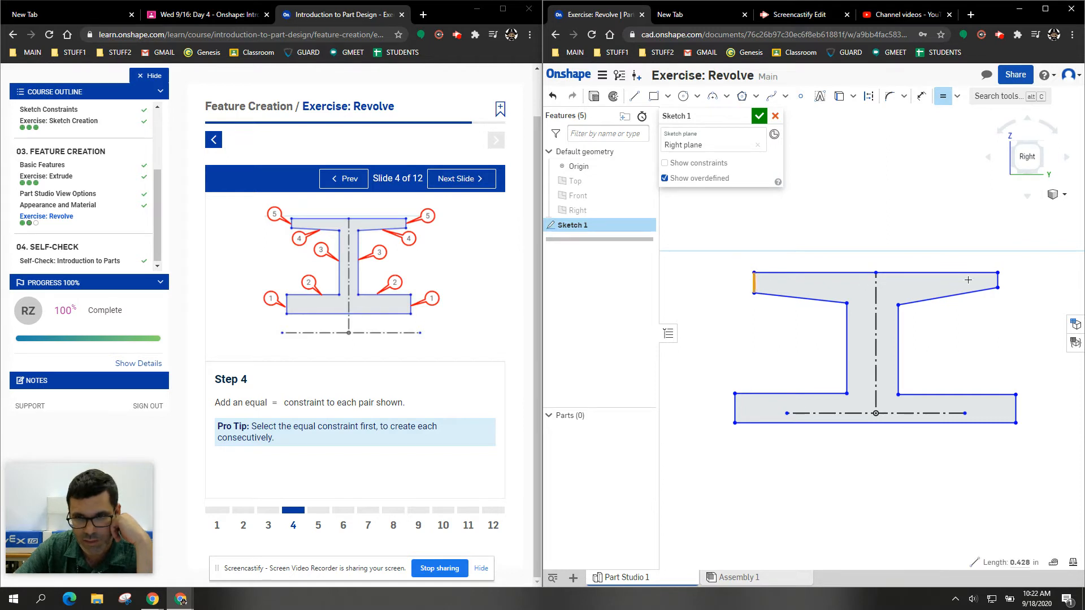
click(998, 285)
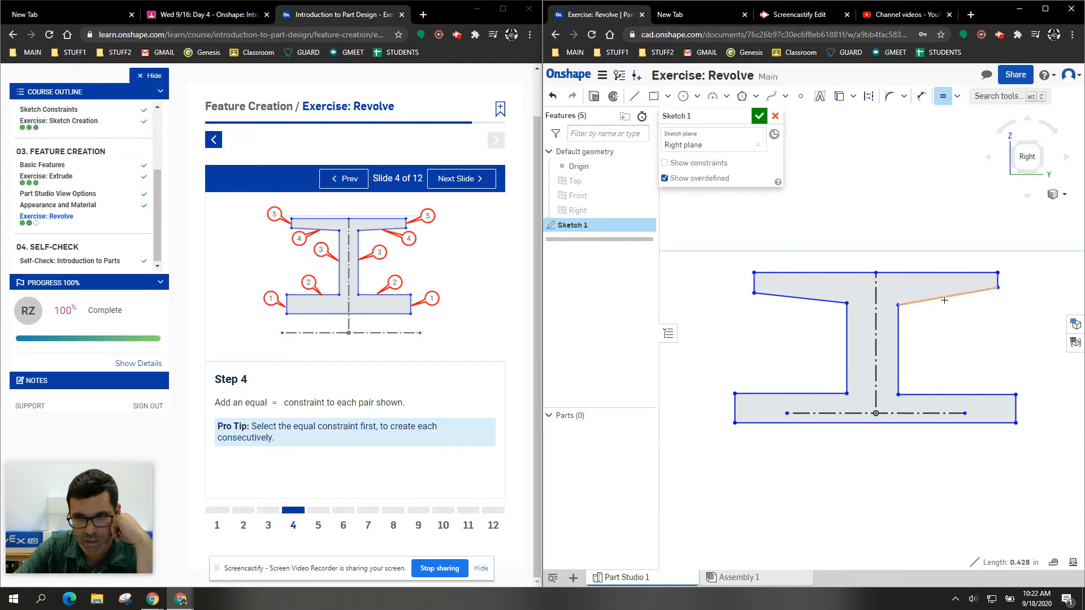
click(808, 299)
click(938, 305)
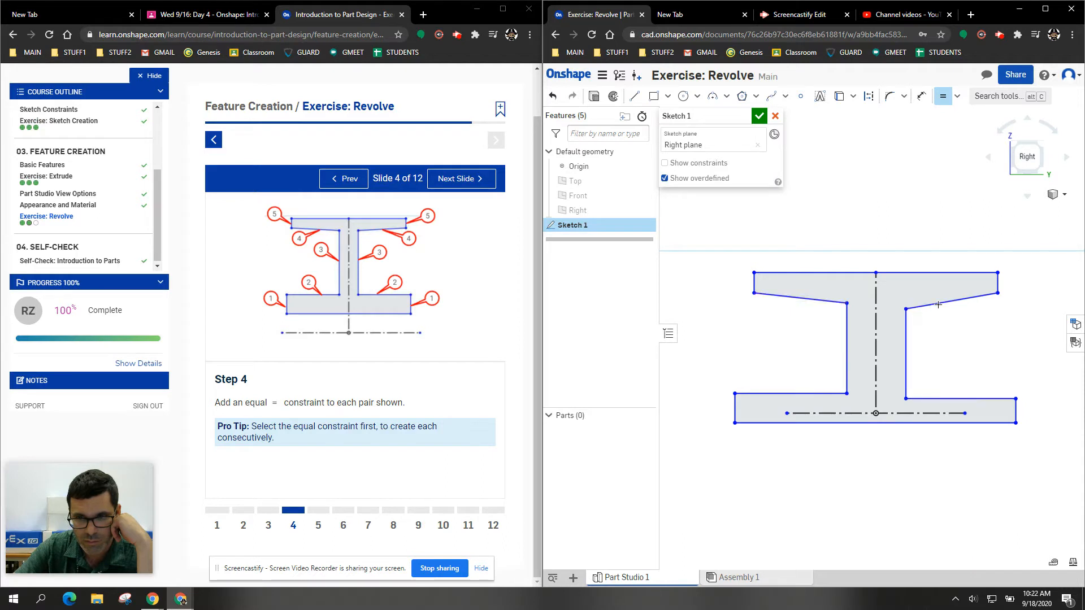
Add equal constraints to the web's two vertical edges, the lower flange's two outer vertical edges, and its two upper edges
click(847, 341)
click(906, 340)
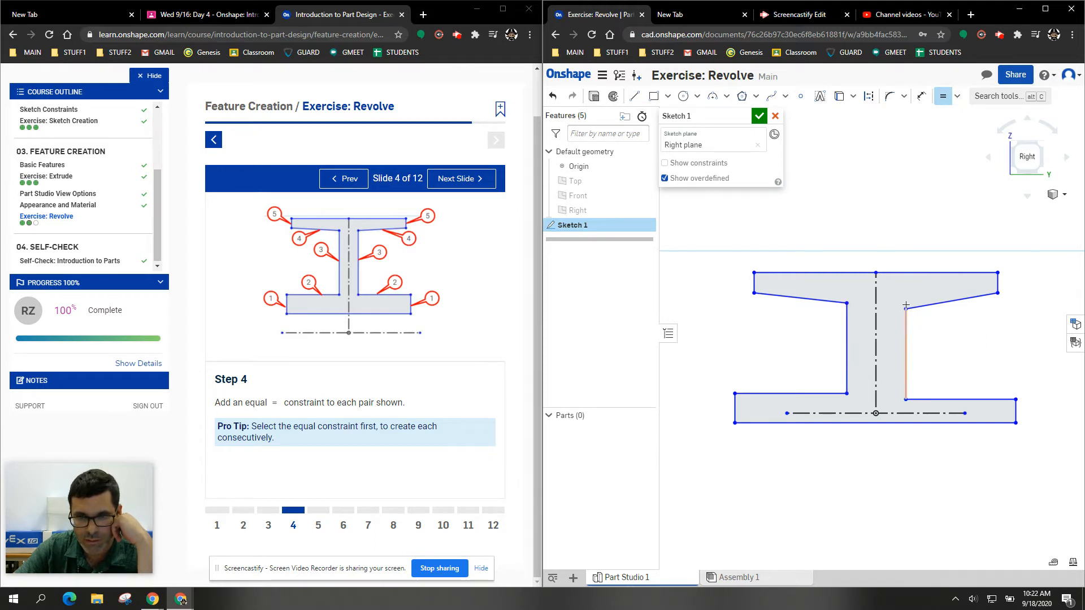
click(734, 406)
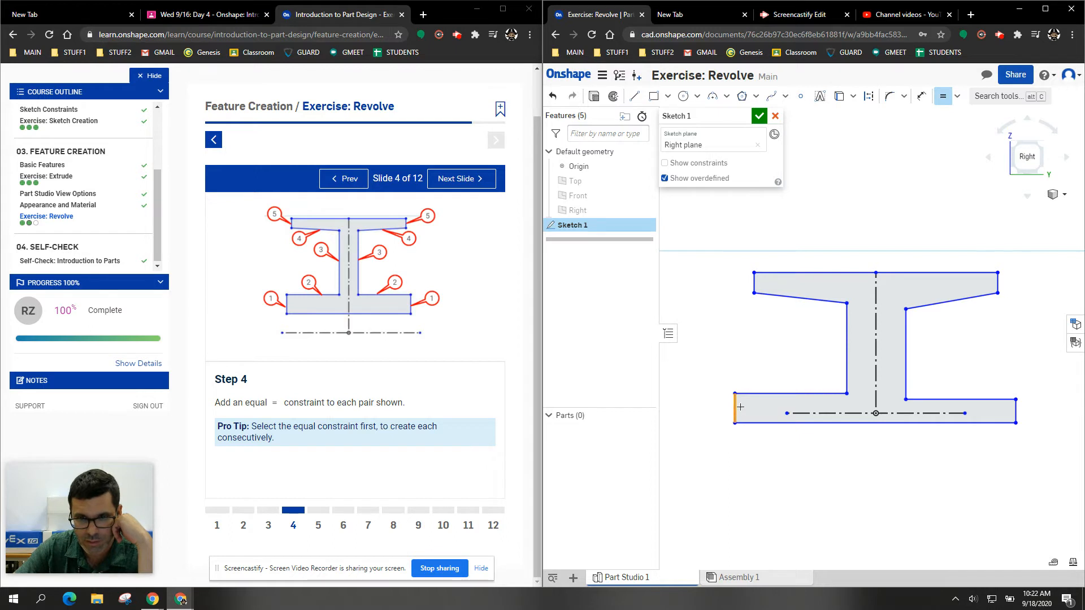
click(1017, 412)
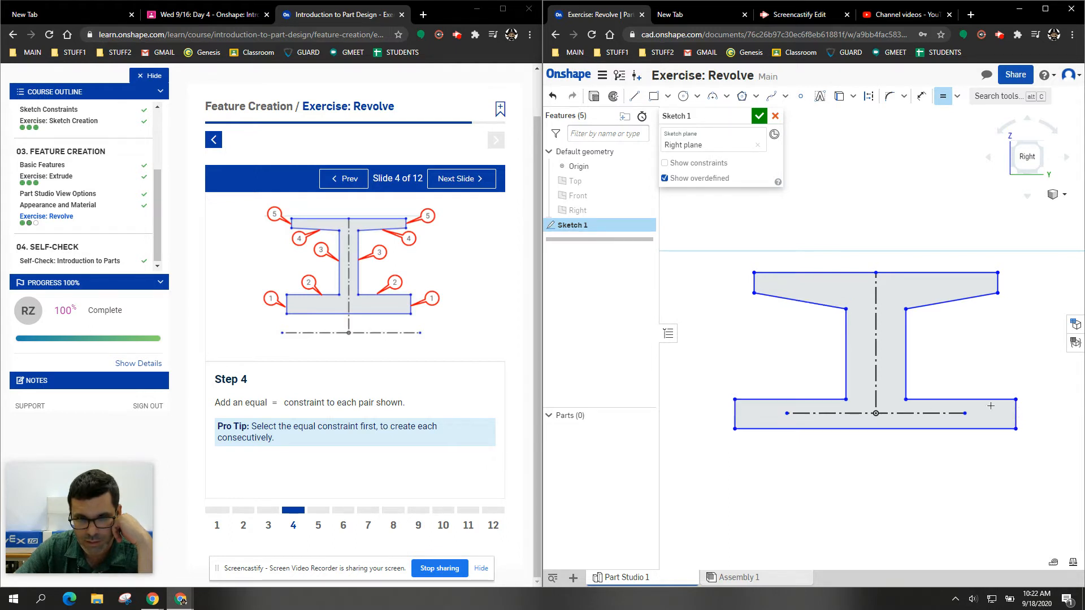
click(961, 399)
click(809, 399)
Advance the exercise to Step 5 and dimension the profile's top line at 1.625 in, placing the dimension above it
click(446, 180)
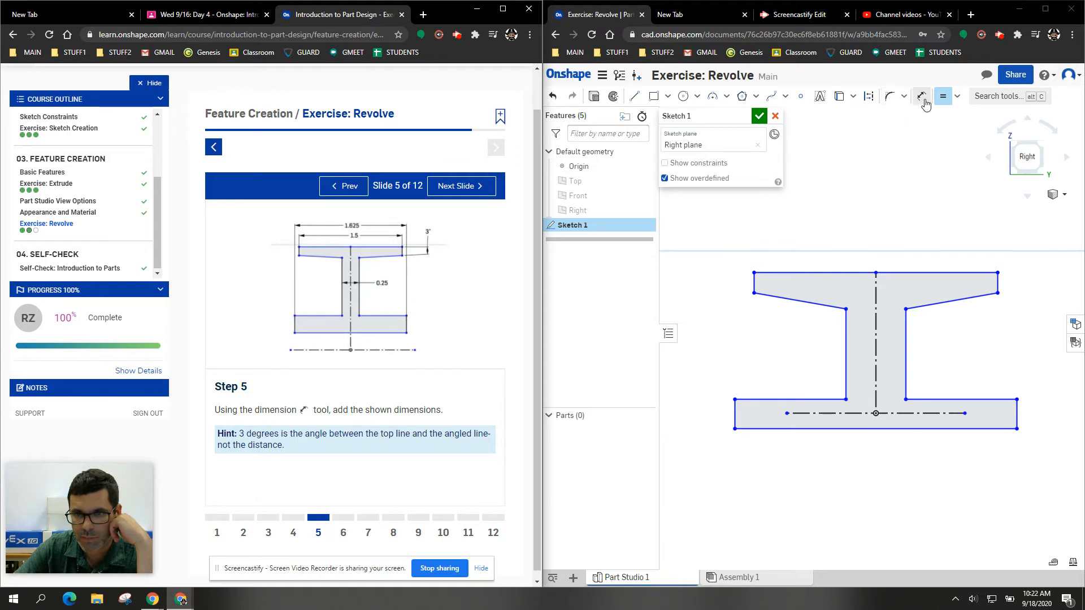
click(921, 96)
click(865, 273)
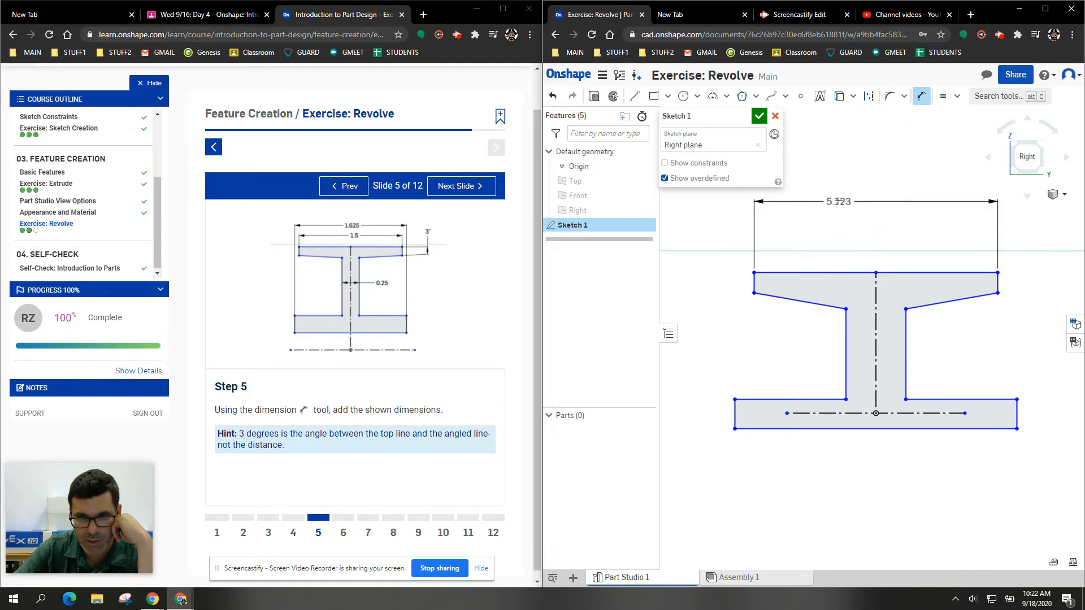
click(846, 214)
text(1.6)
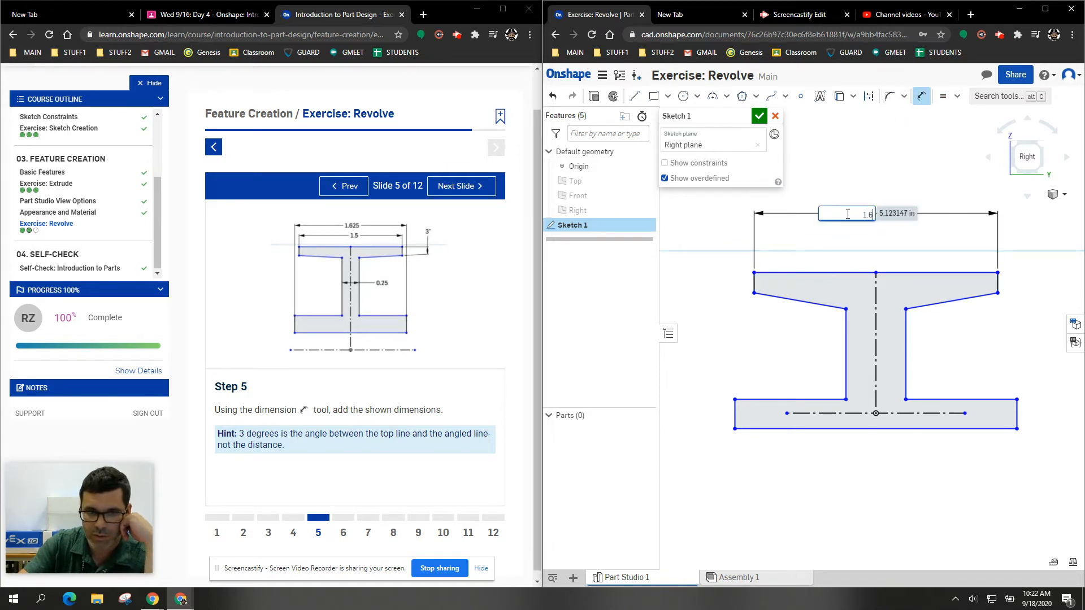
text(25)
key(Return)
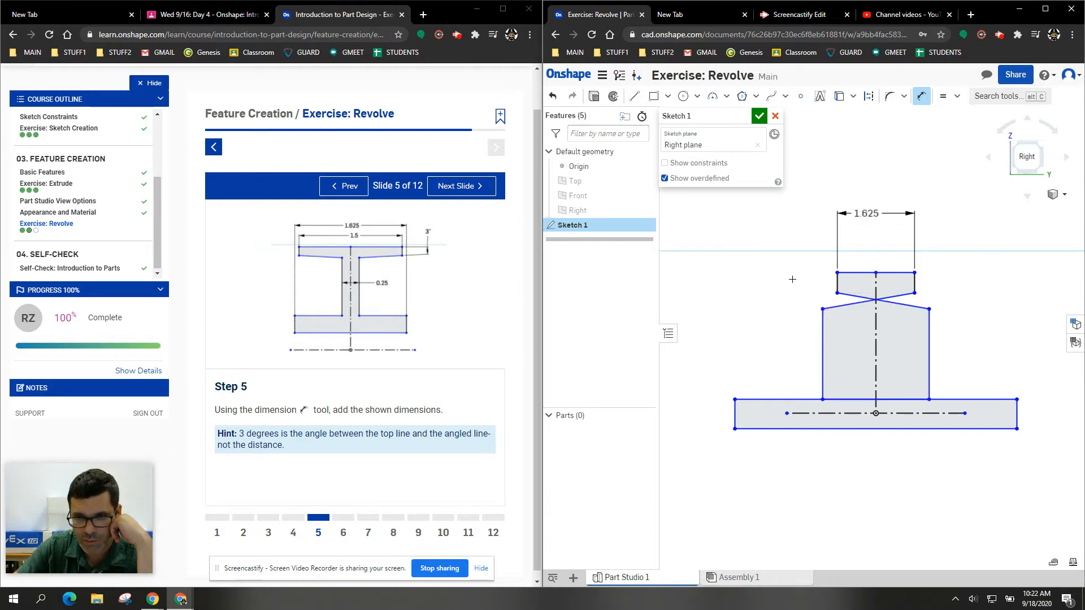
Try to reposition the web's left edge, and undo both that move and the top line's 1.625 in value
right_click(793, 279)
click(804, 288)
mouse_move(823, 333)
mouse_down()
mouse_move(991, 295)
mouse_move(993, 310)
mouse_move(885, 201)
mouse_move(924, 250)
mouse_move(904, 317)
mouse_move(911, 289)
mouse_up()
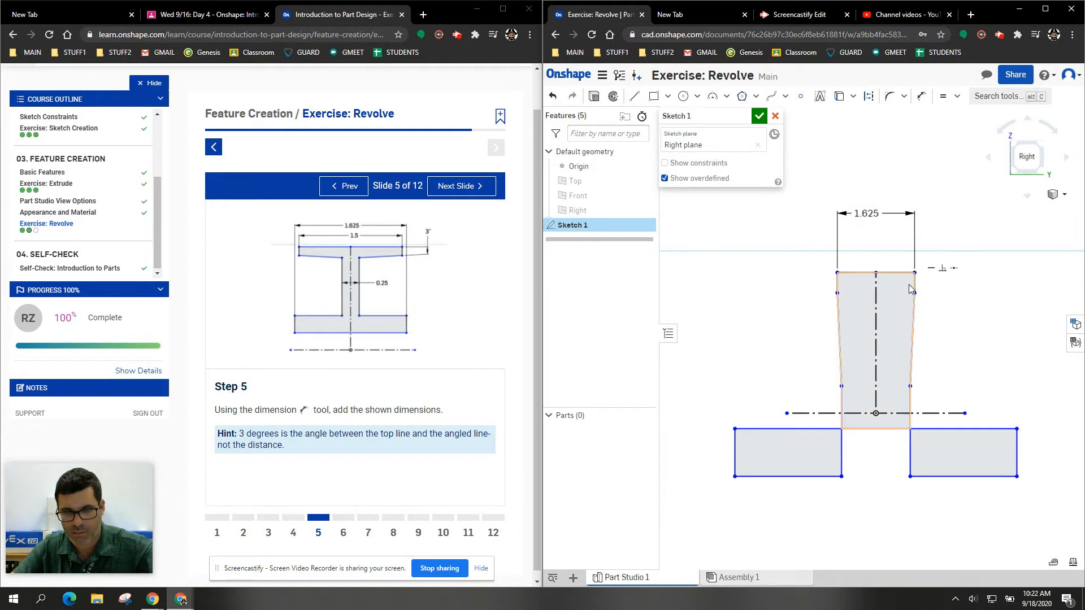
click(557, 100)
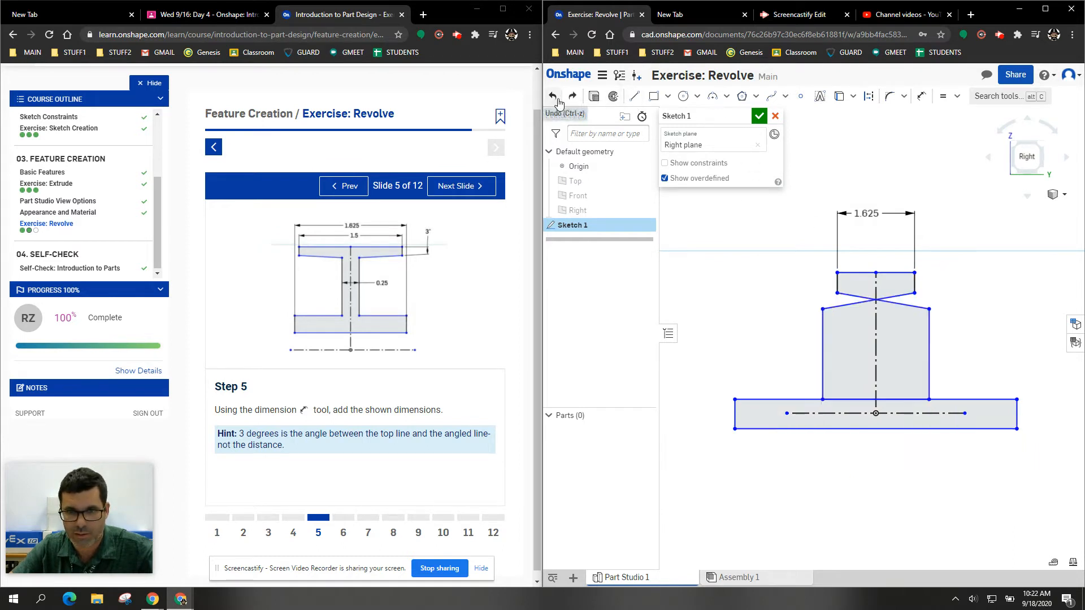
click(558, 101)
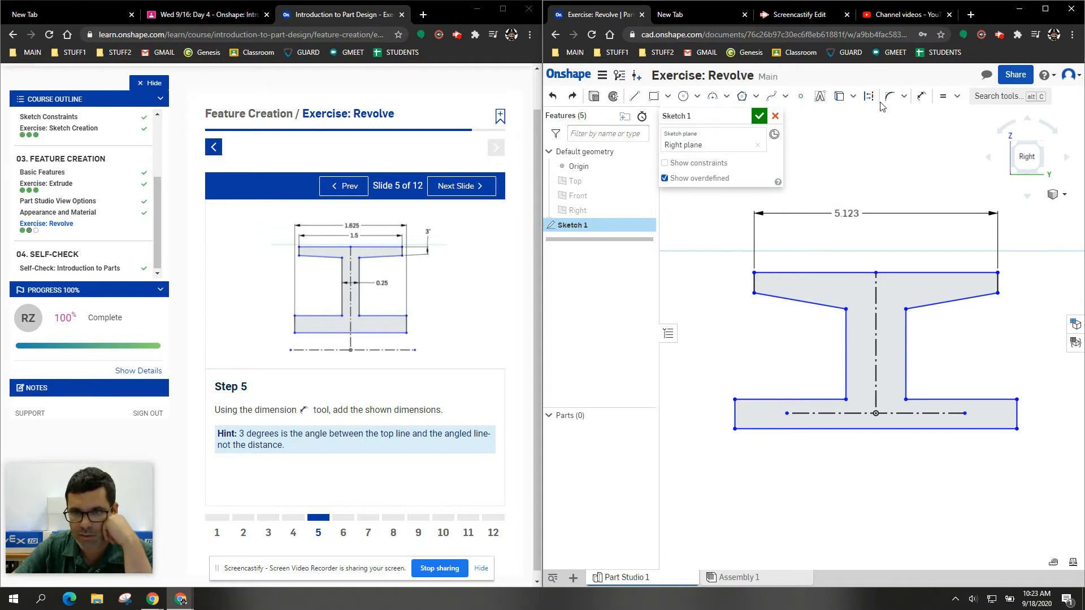
Dimension the web's width between its two vertical edges at 0.25 in
click(922, 96)
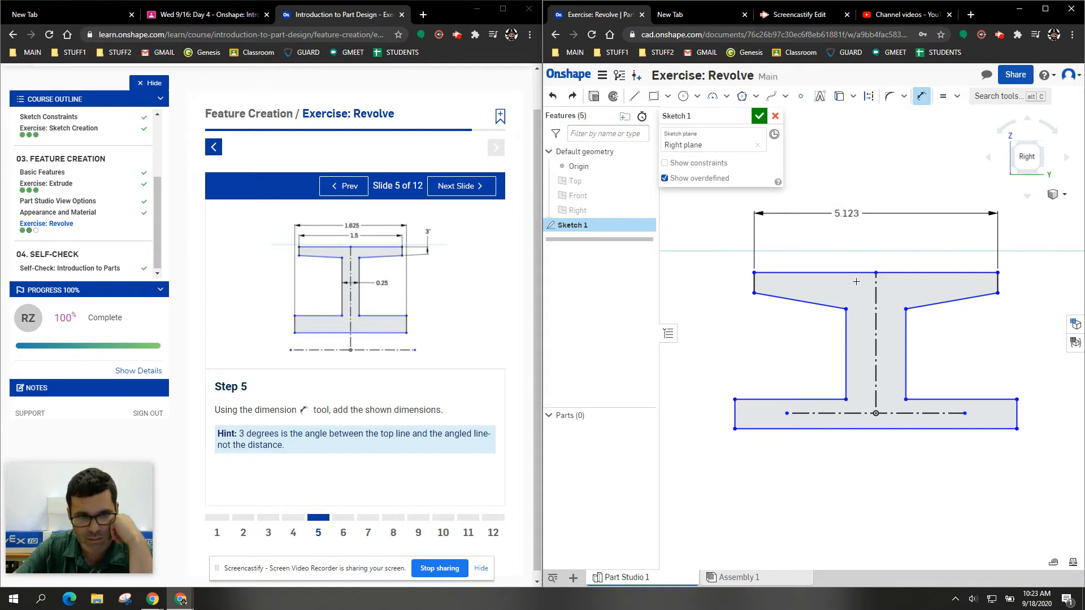
click(846, 348)
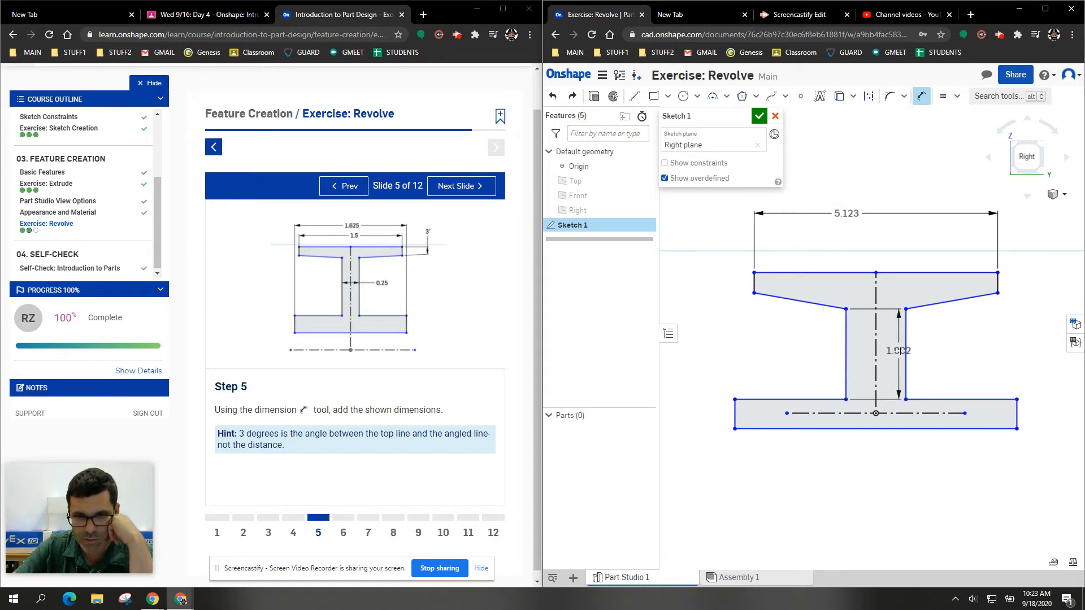
click(907, 351)
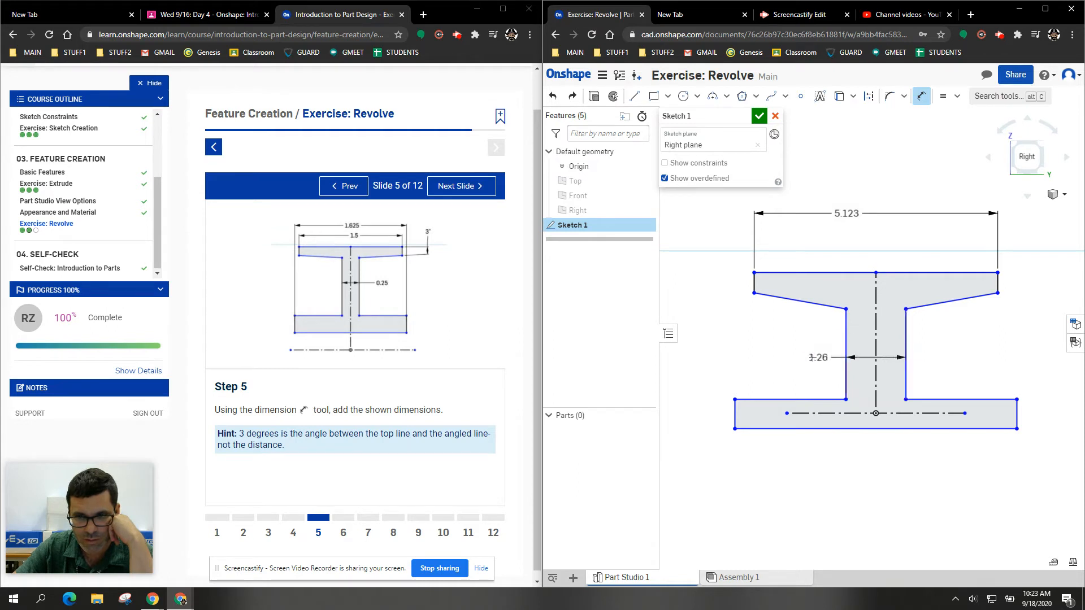
click(796, 357)
key(BackSpace)
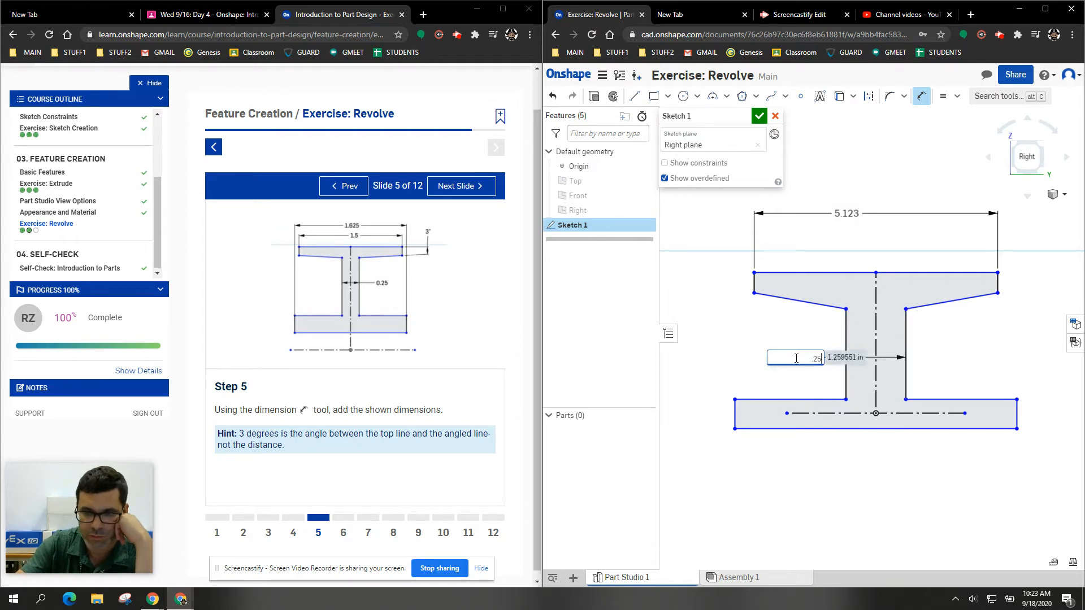
text(.25)
key(Return)
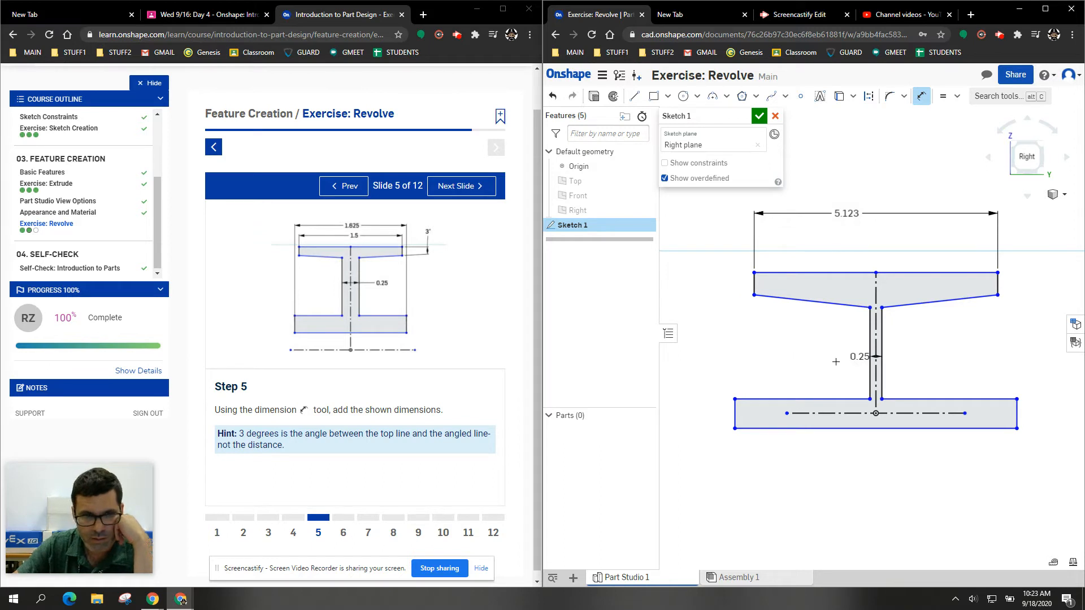
Dimension the angle between the profile's top line and the upper flange's right slanted edge at 3 degrees
click(990, 273)
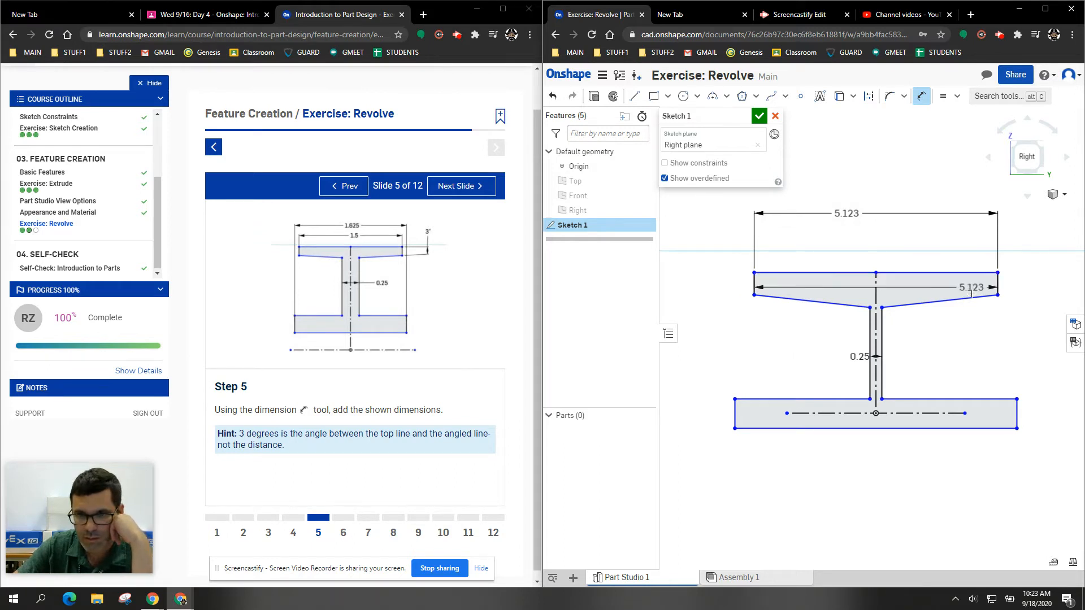
click(999, 293)
click(1034, 285)
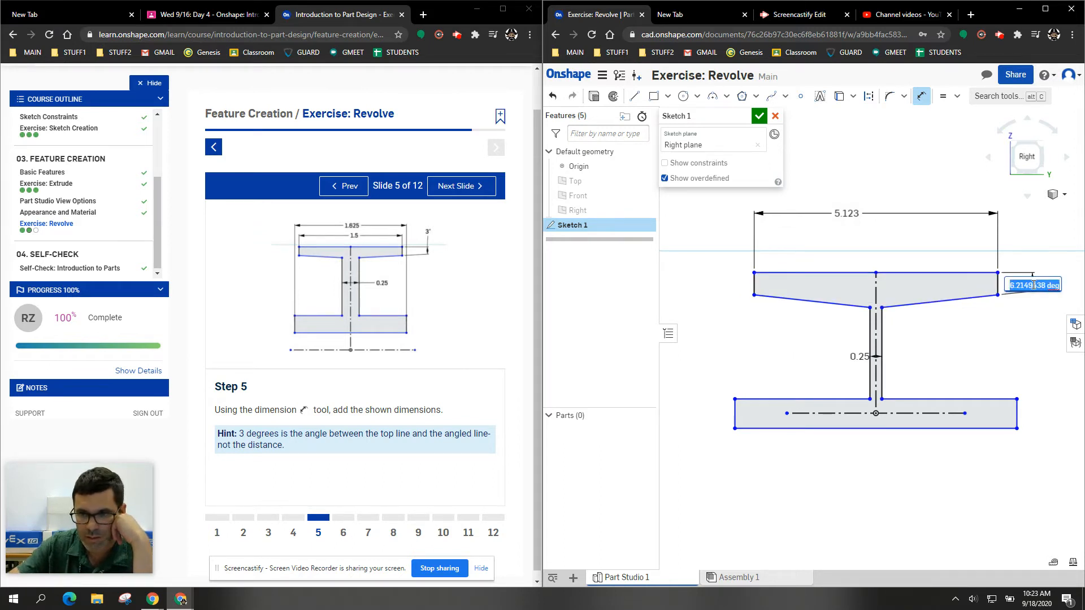
text(3)
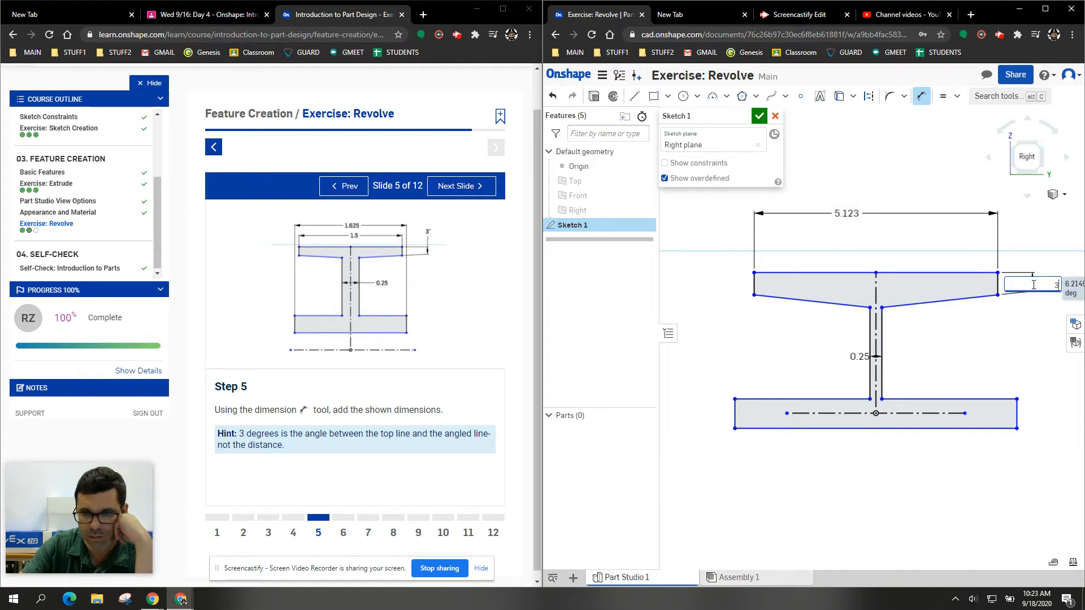
key(Return)
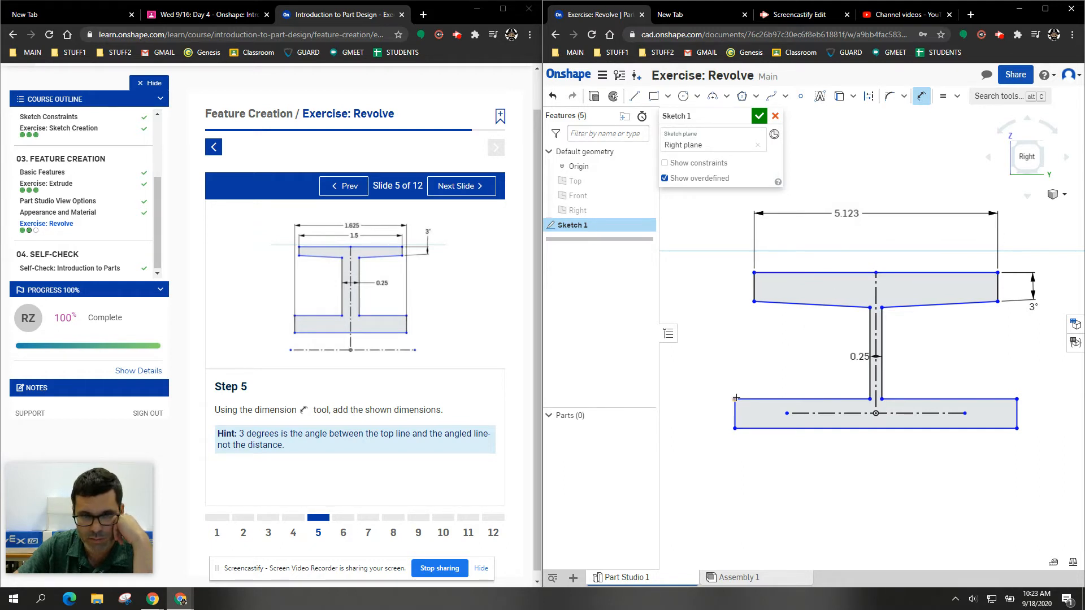
Dimension the lower flange's overall width between its outer corners, placing the dimension above the top line's dimension
click(1016, 399)
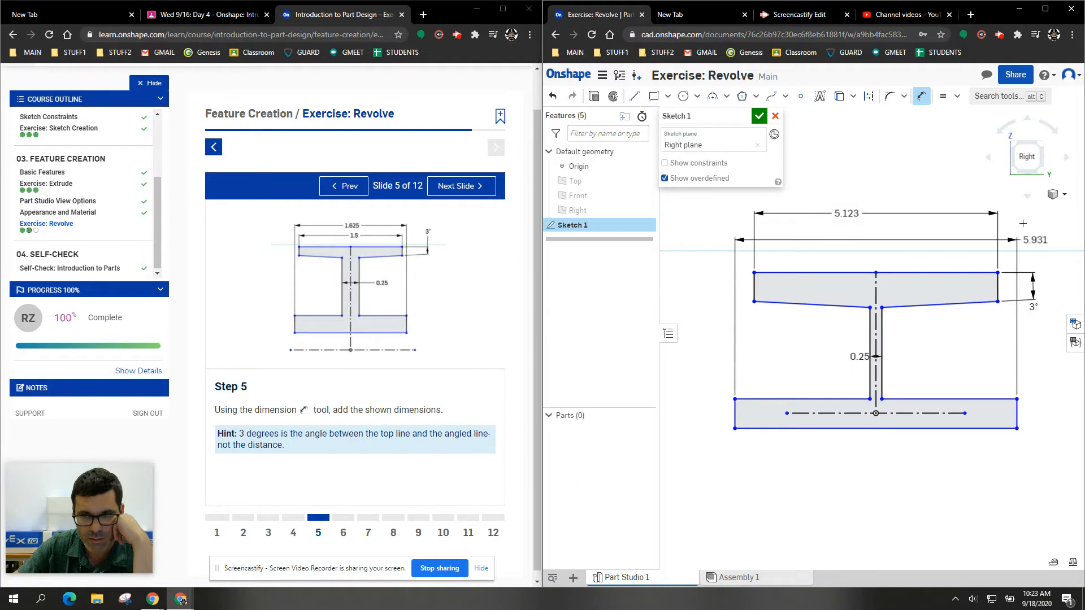
click(880, 181)
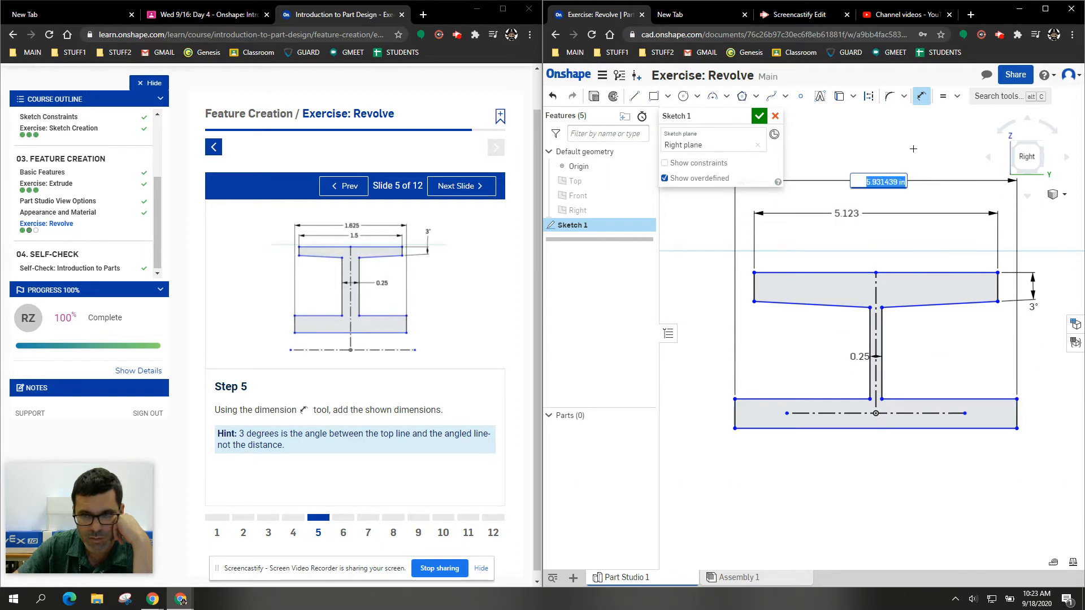
key(Return)
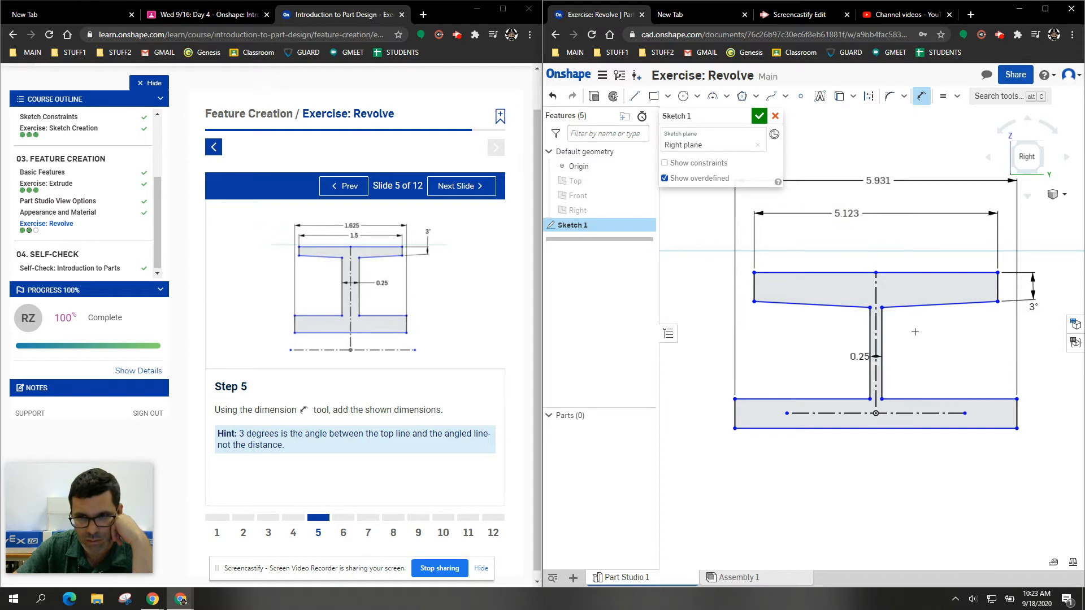
Set the top line's width to 1.5 in and the lower flange's overall width to 1.625 in
double_click(847, 215)
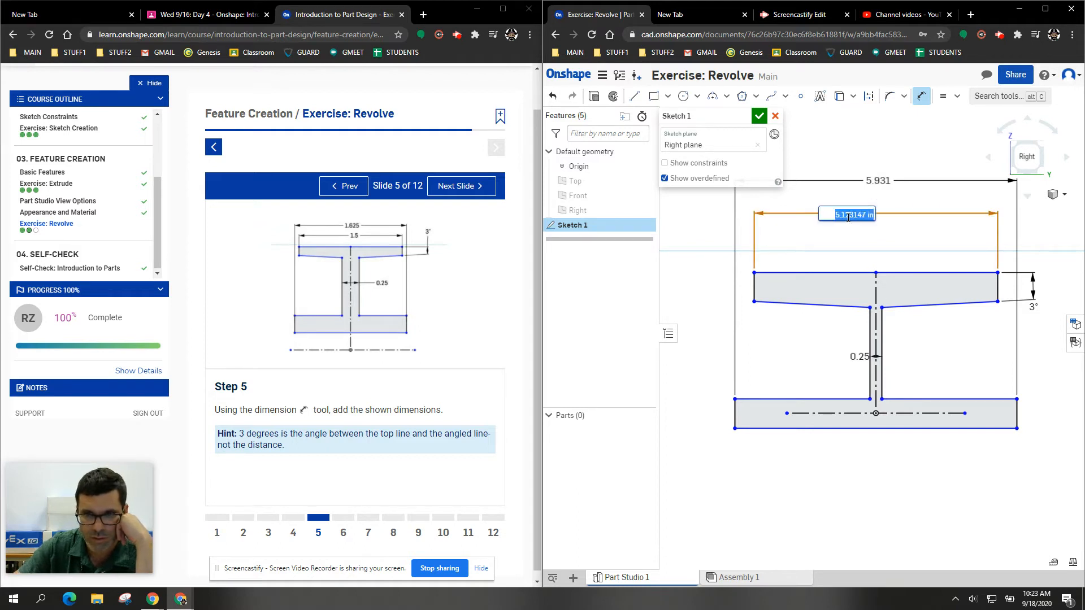
text(1.5)
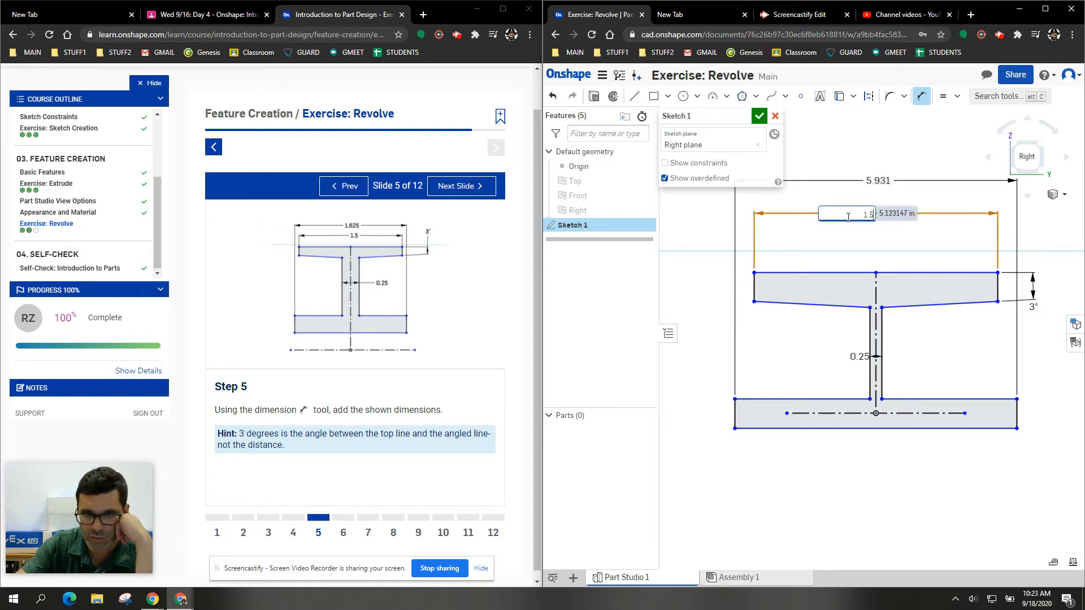
key(Return)
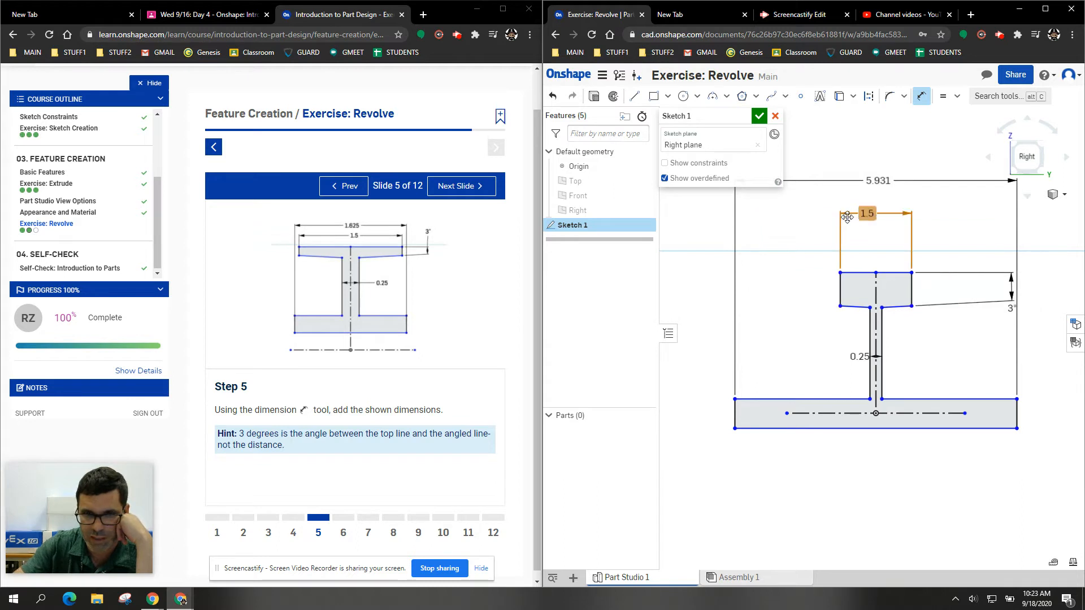
double_click(894, 179)
key(BackSpace)
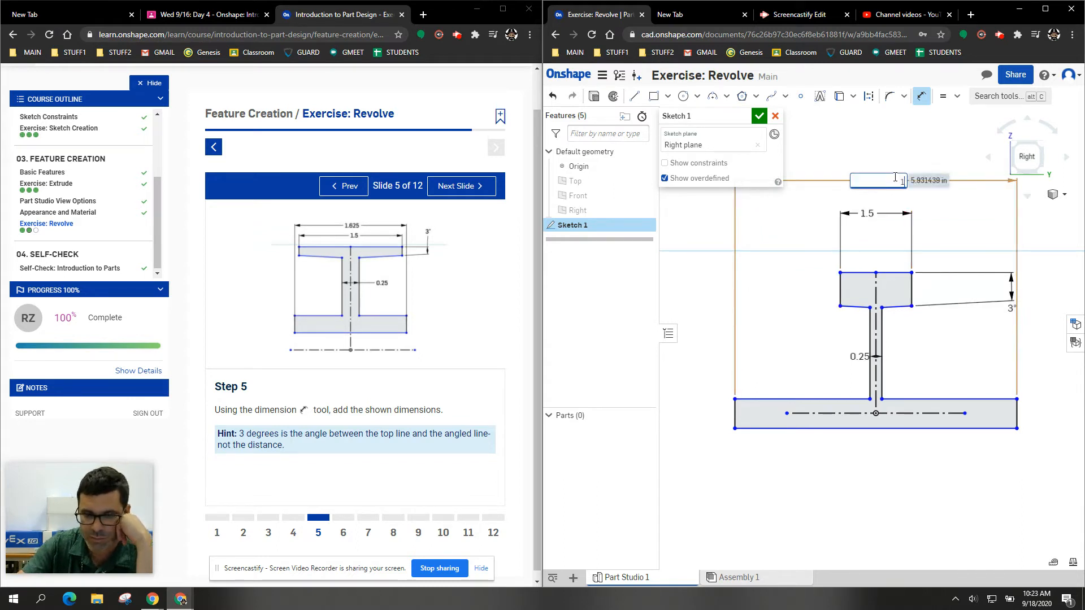
key(Return)
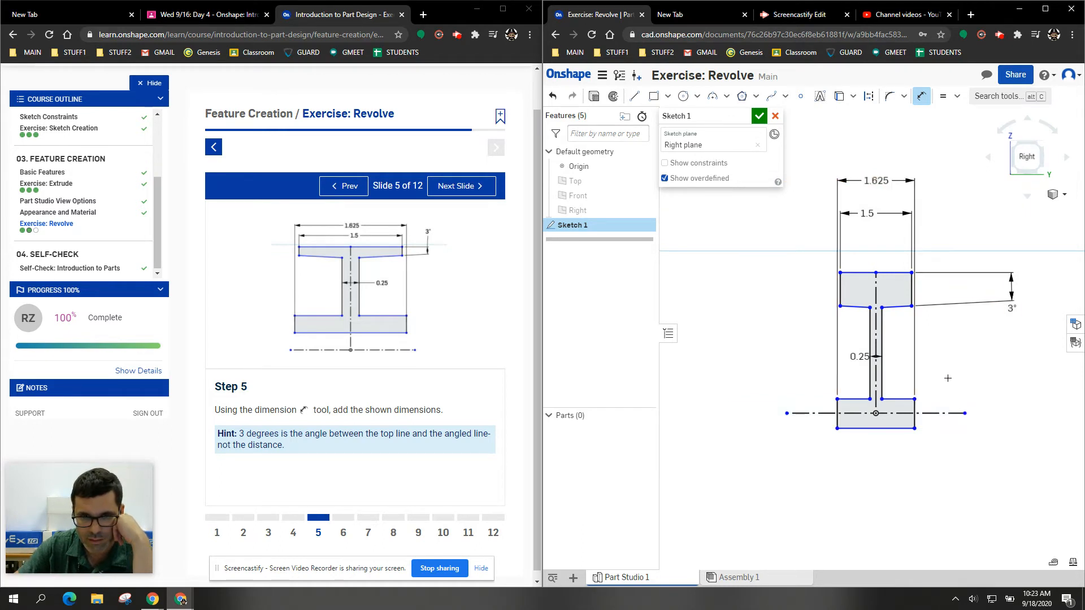
Advance the exercise to Step 6, lower the profile's top line, and move the lower flange's bottom edge above the horizontal construction line
click(461, 186)
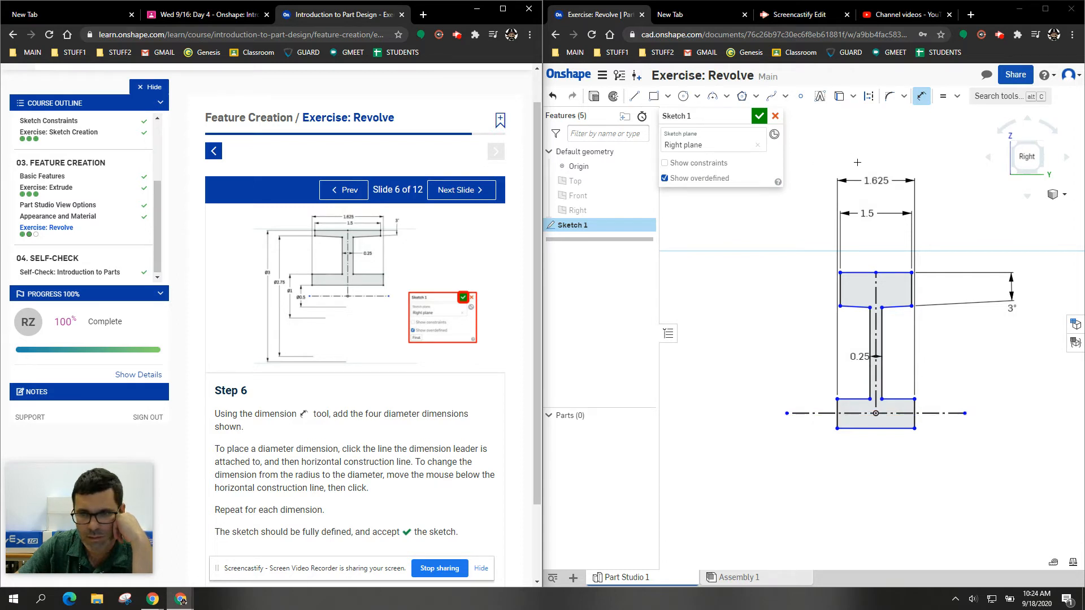
click(863, 307)
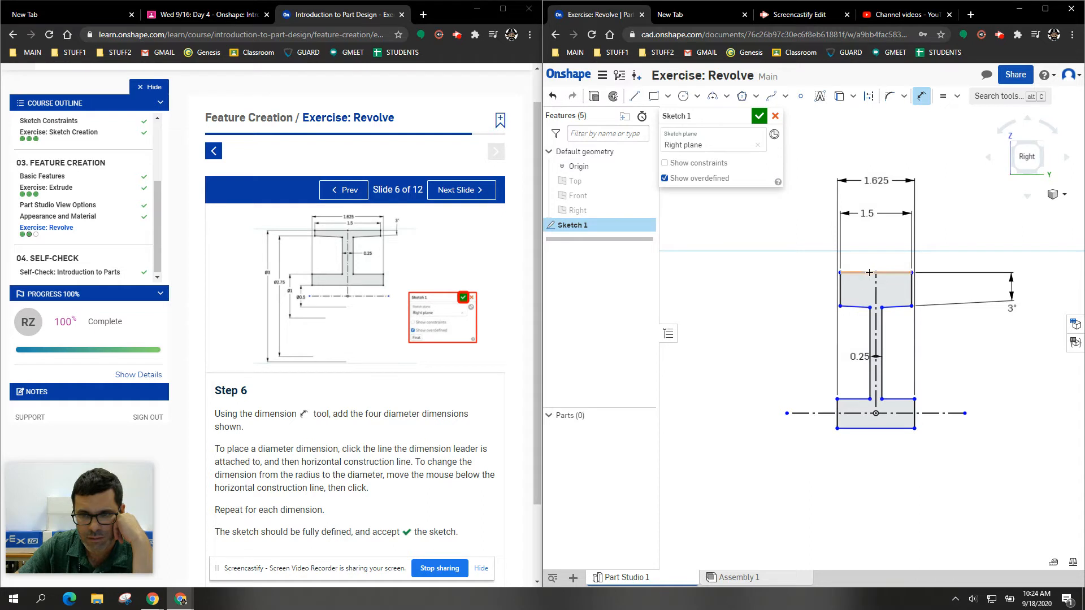
right_click(870, 244)
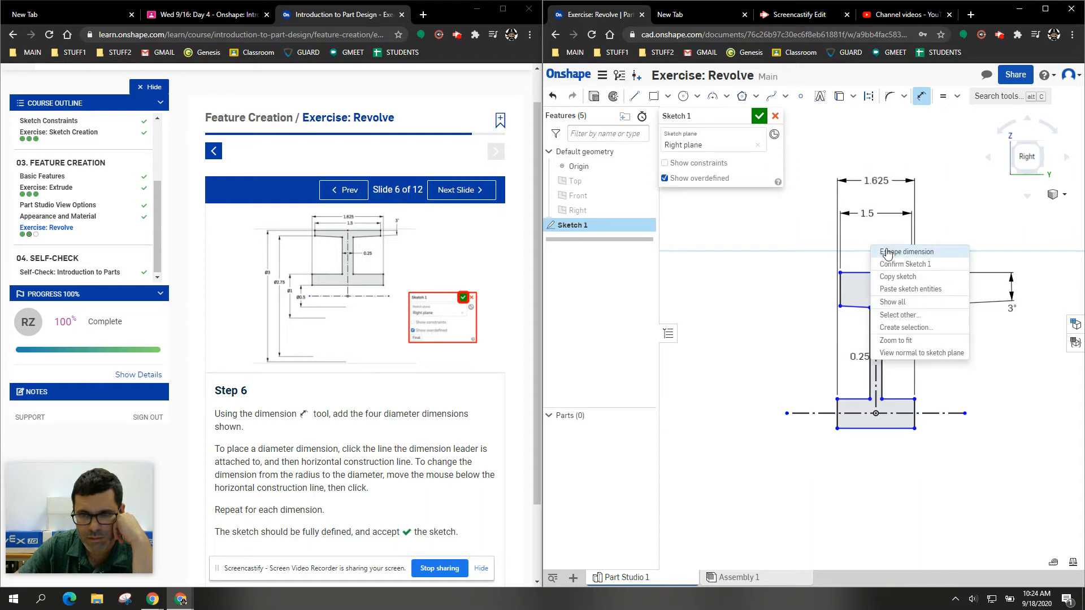
click(886, 252)
drag(868, 273, 866, 296)
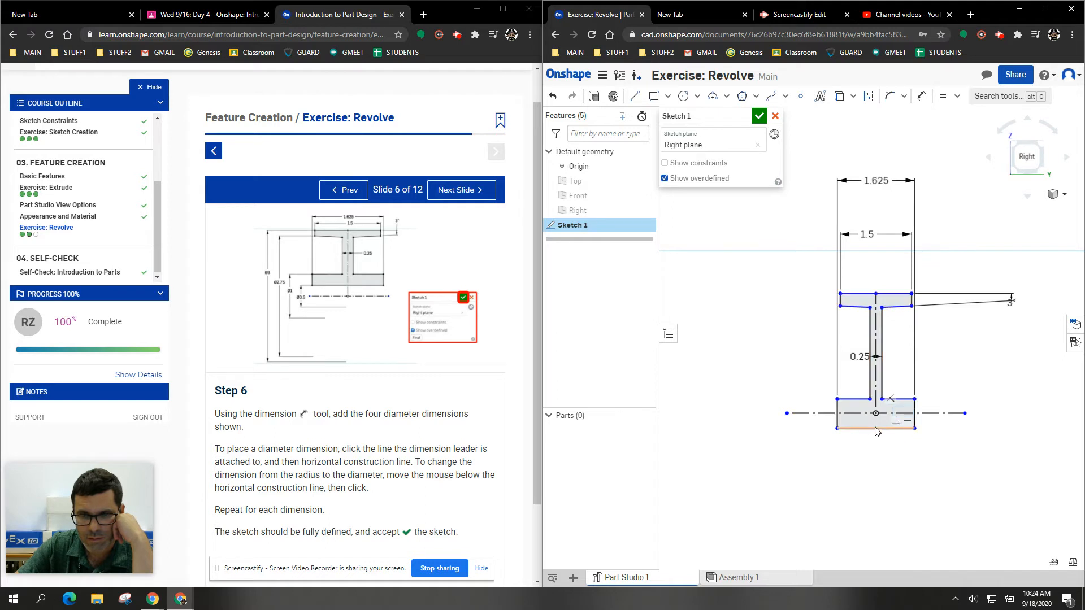
drag(876, 432, 877, 407)
scroll(877, 406, up, 3)
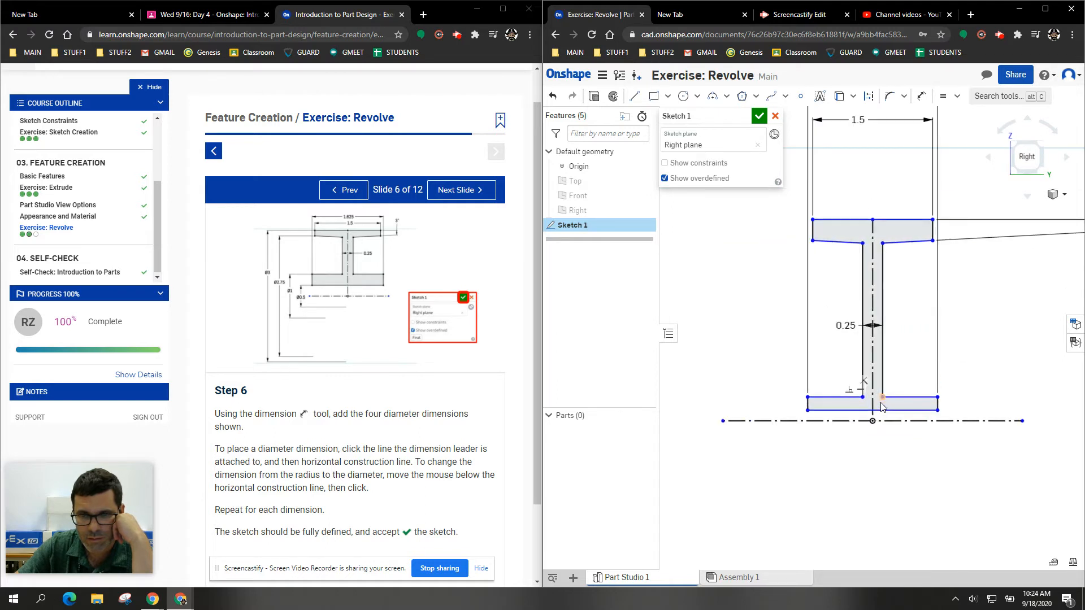
scroll(880, 402, up, 2)
scroll(883, 367, up, 1)
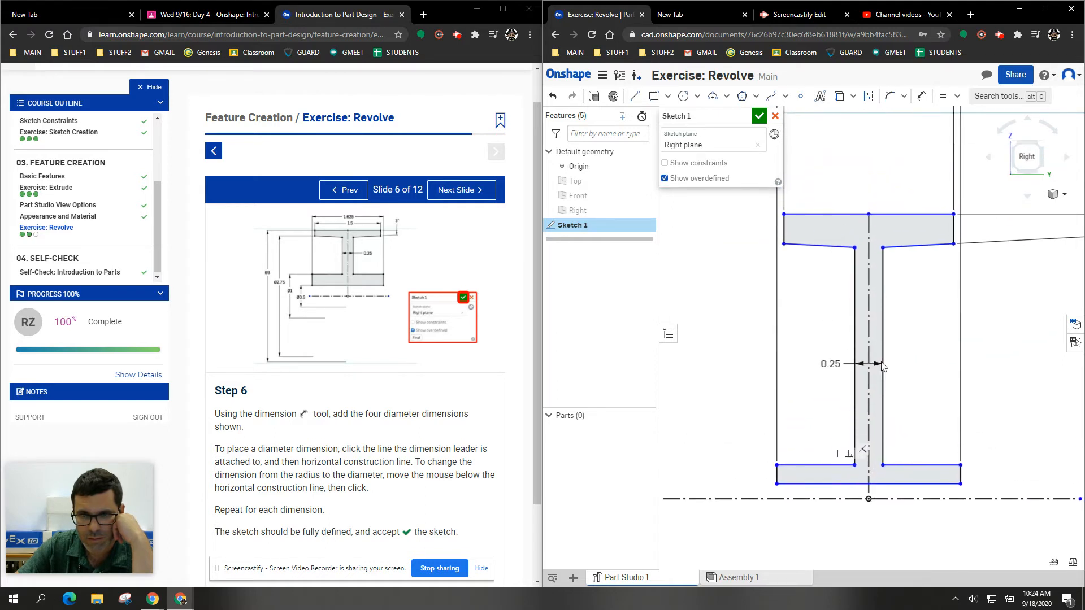
click(785, 234)
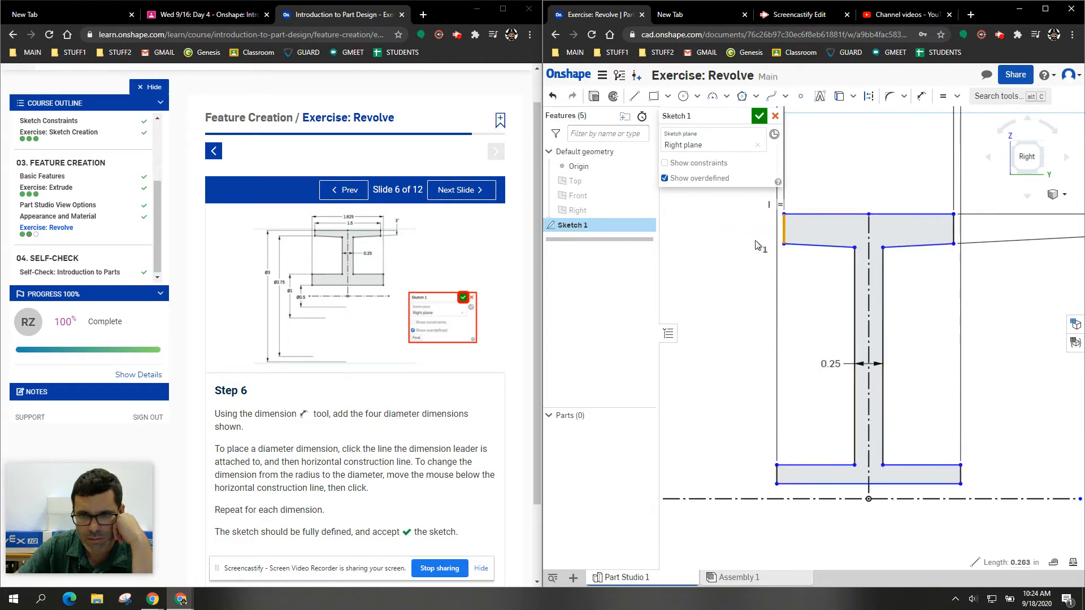
click(757, 264)
right_click(757, 263)
click(740, 248)
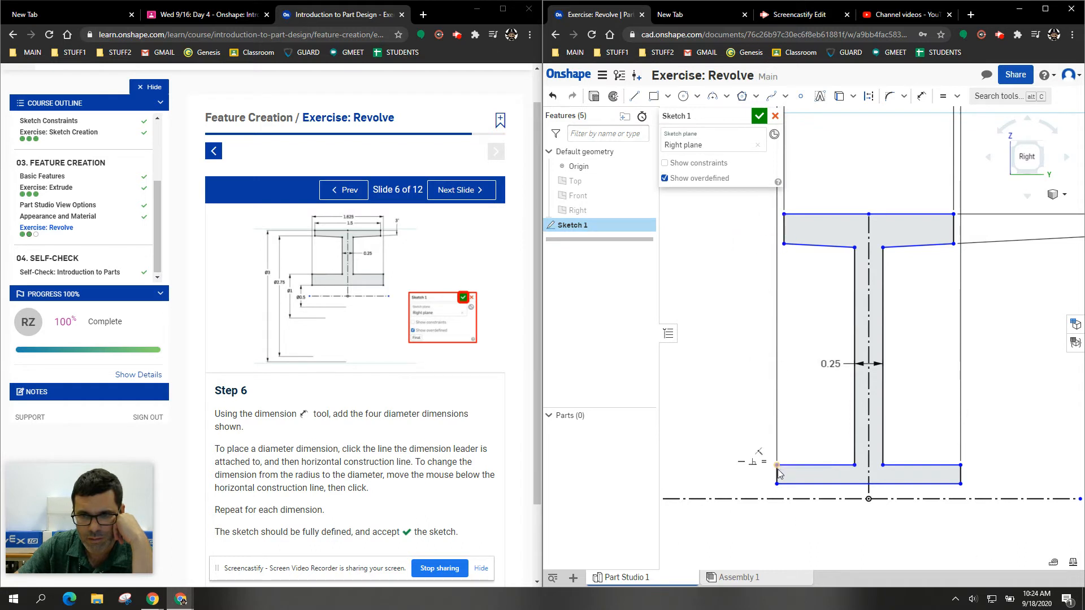
Lower the lower flange's top edge slightly and try to dimension the profile's top line from the horizontal construction line, undoing that dimension
drag(778, 469, 807, 470)
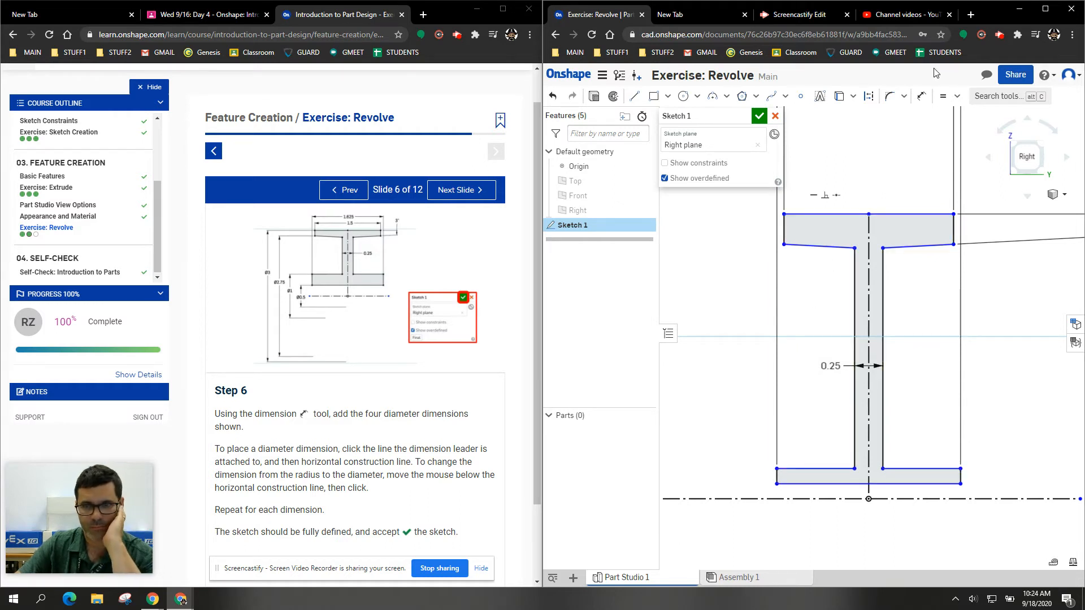
click(922, 98)
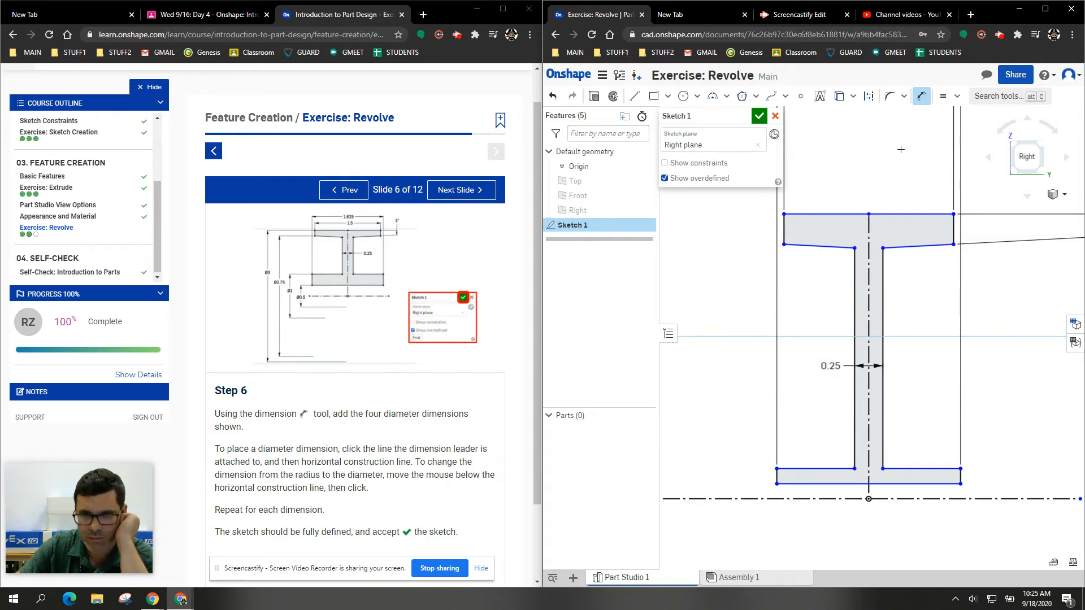
click(850, 216)
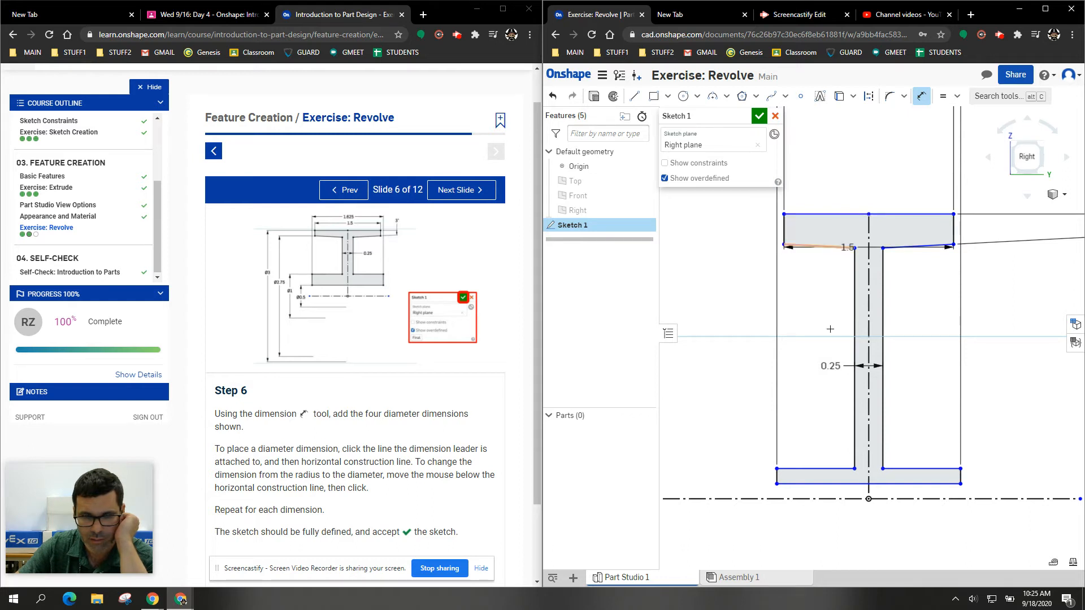
click(826, 500)
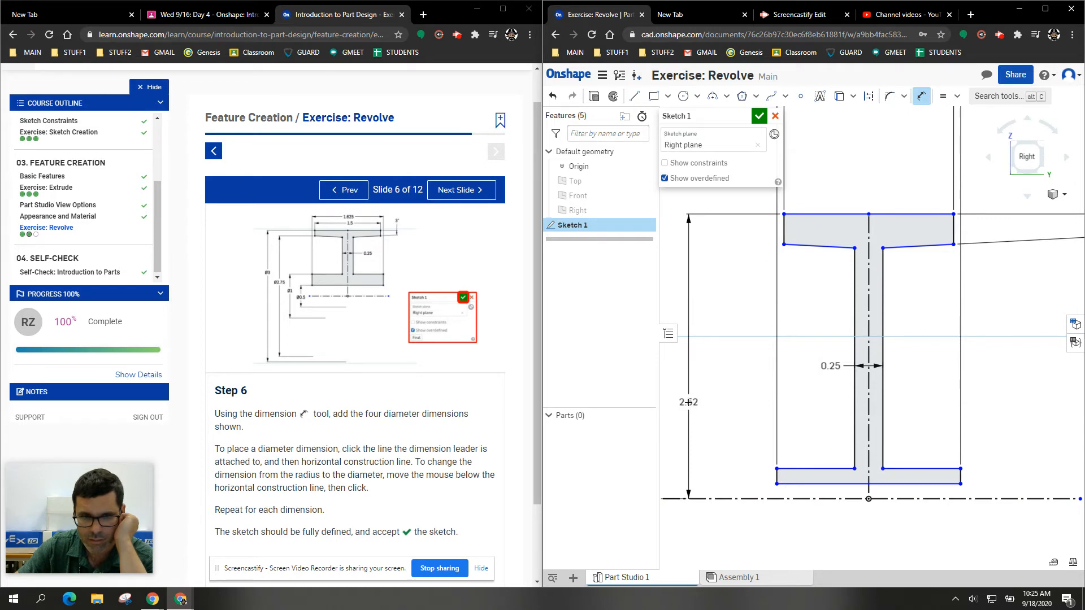
click(689, 402)
key(Return)
key(Escape)
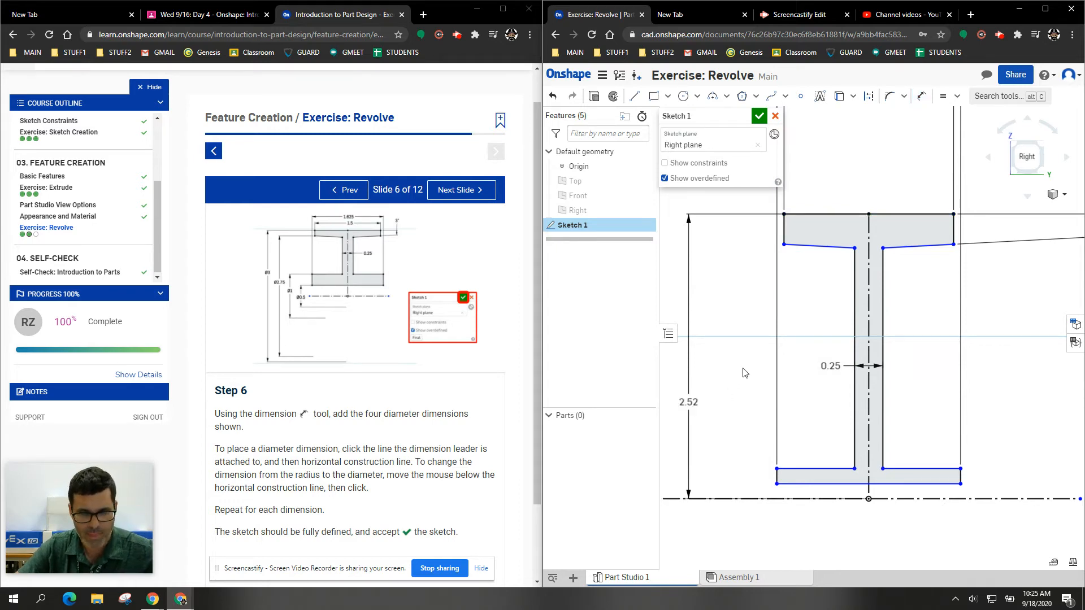
key(ctrl+z)
Add a 0.5 in diameter dimension between the lower flange's bottom edge and the horizontal construction line
scroll(830, 451, down, 2)
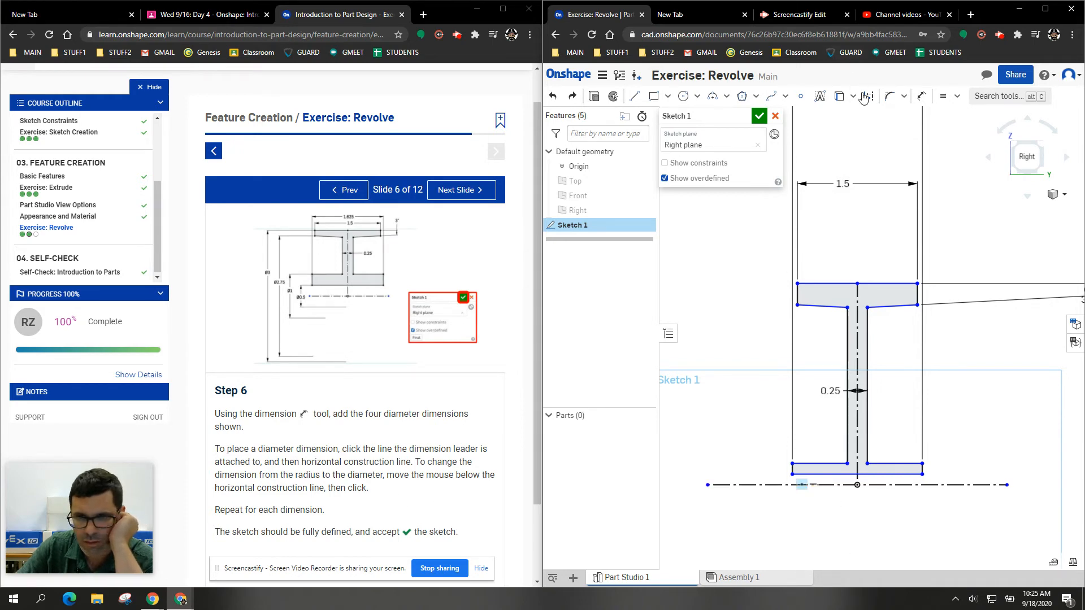
click(922, 96)
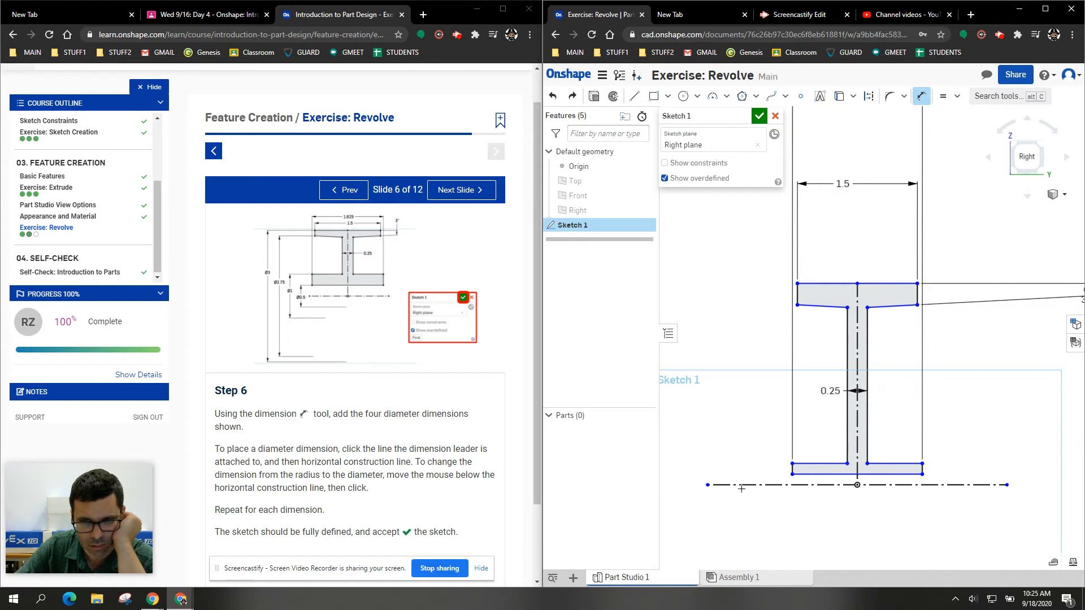
click(793, 475)
click(785, 485)
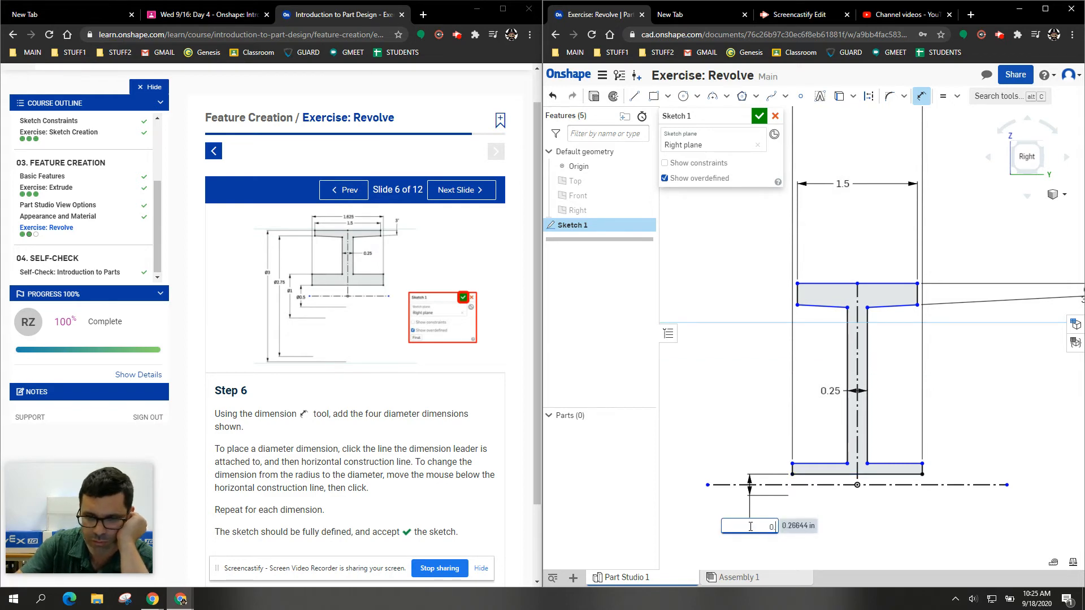
click(749, 526)
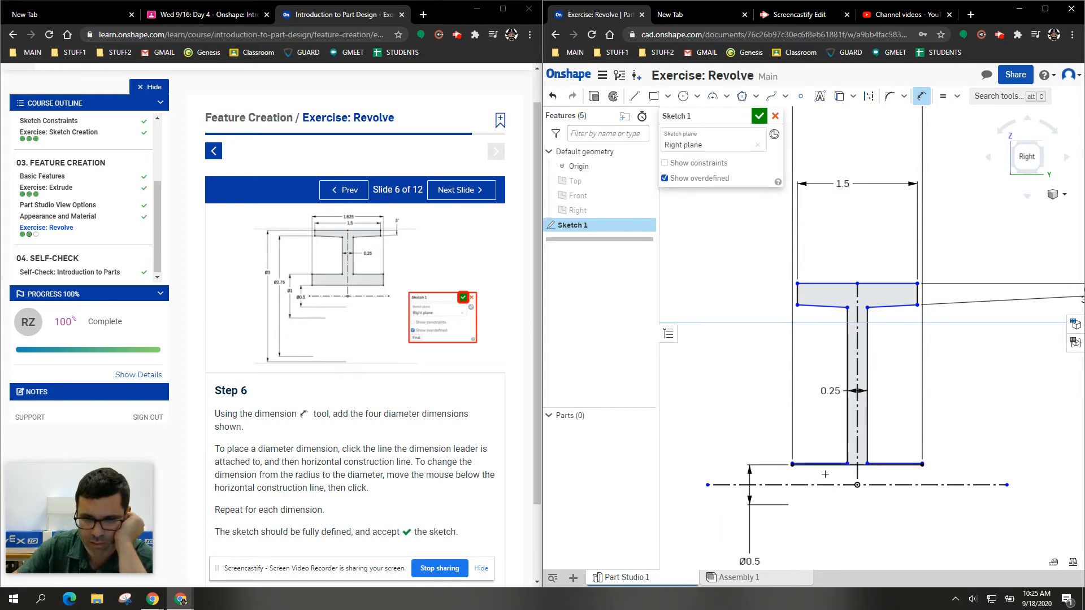
Add a 1 in diameter dimension between the lower flange's top edge and the horizontal construction line
scroll(811, 441, up, 3)
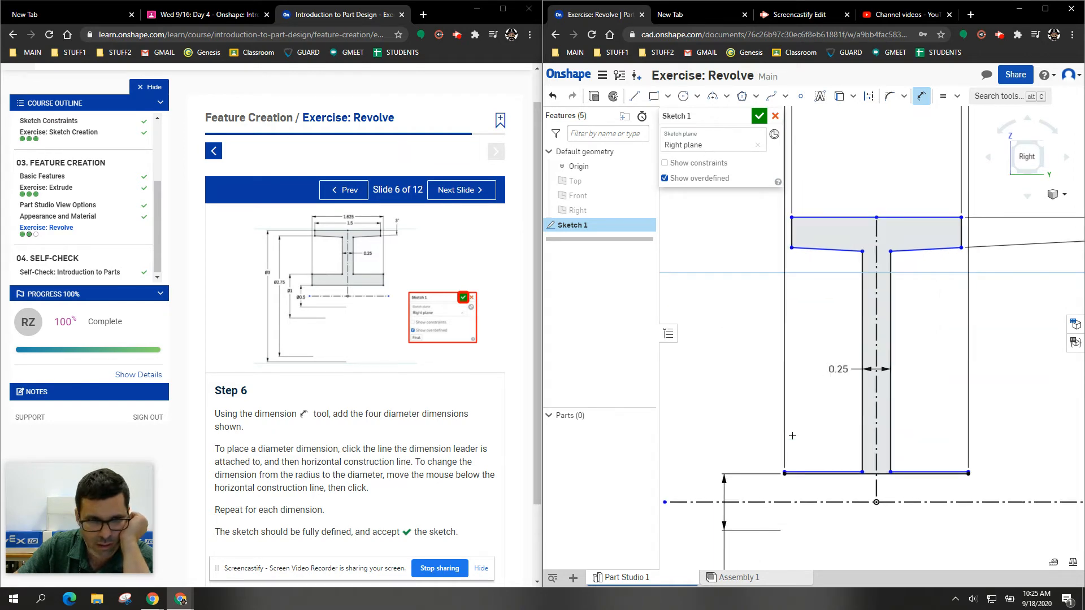
click(784, 473)
click(783, 502)
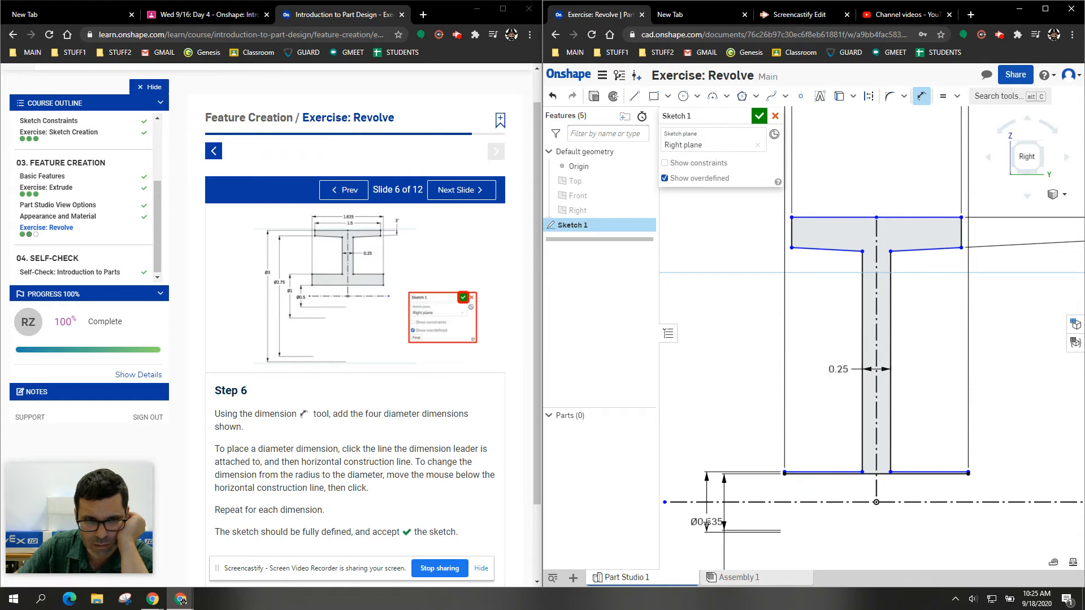
scroll(706, 523, up, 3)
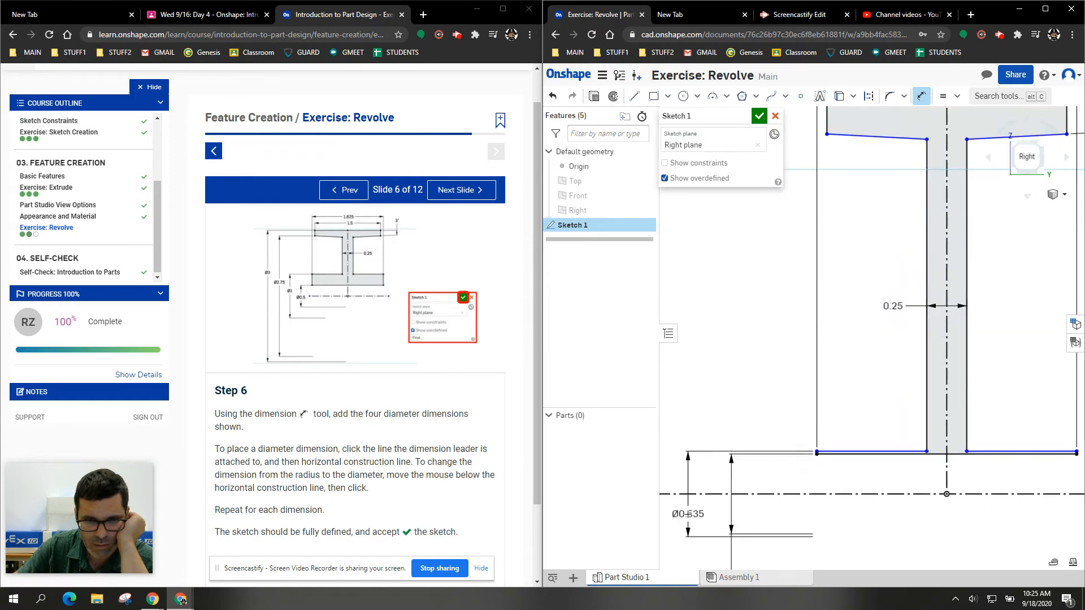
click(688, 515)
text(.01)
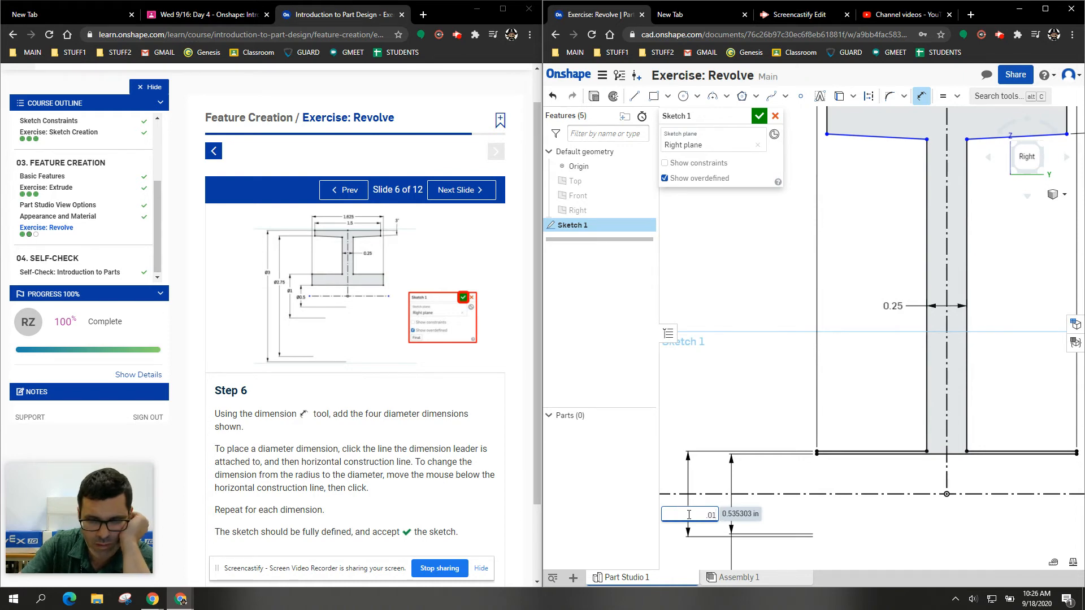
key(BackSpace)
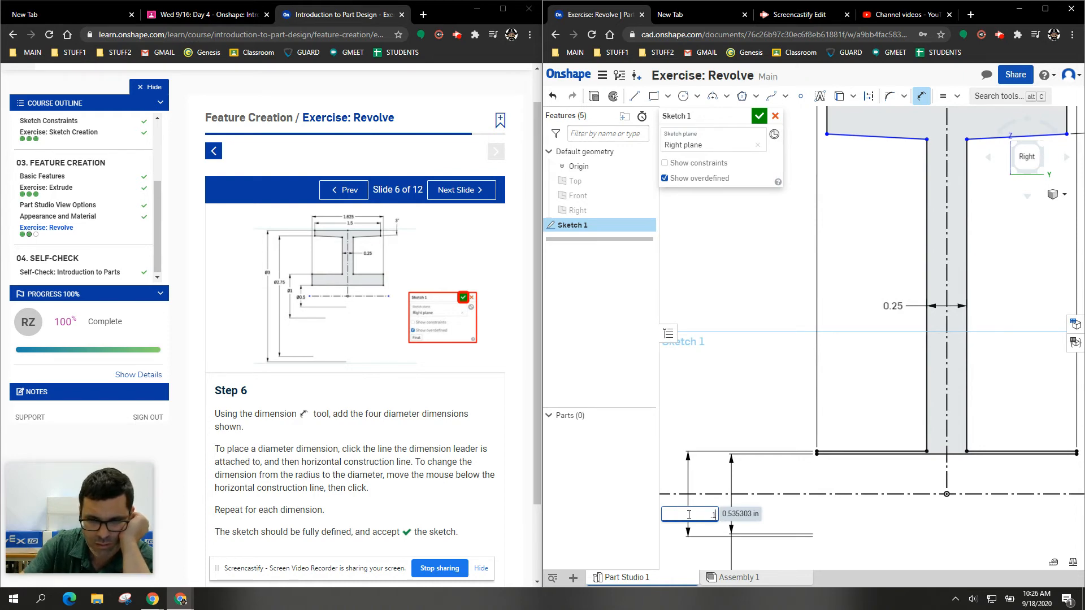
key(Return)
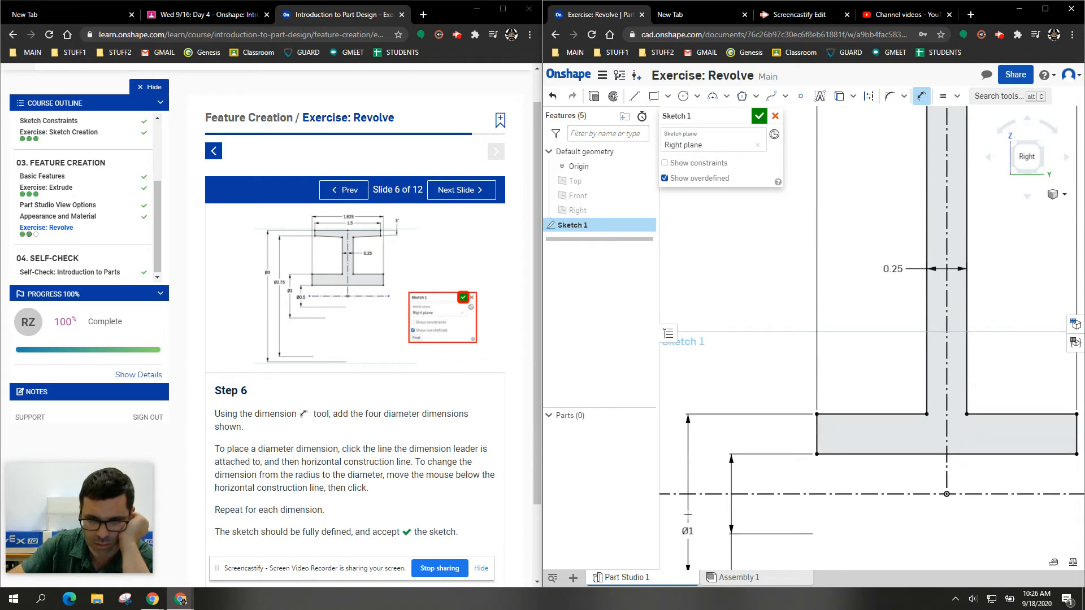
Try to dimension the upper flange's lower left corner from the horizontal construction line, undoing the placed dimension
scroll(698, 435, up, 3)
scroll(698, 435, down, 5)
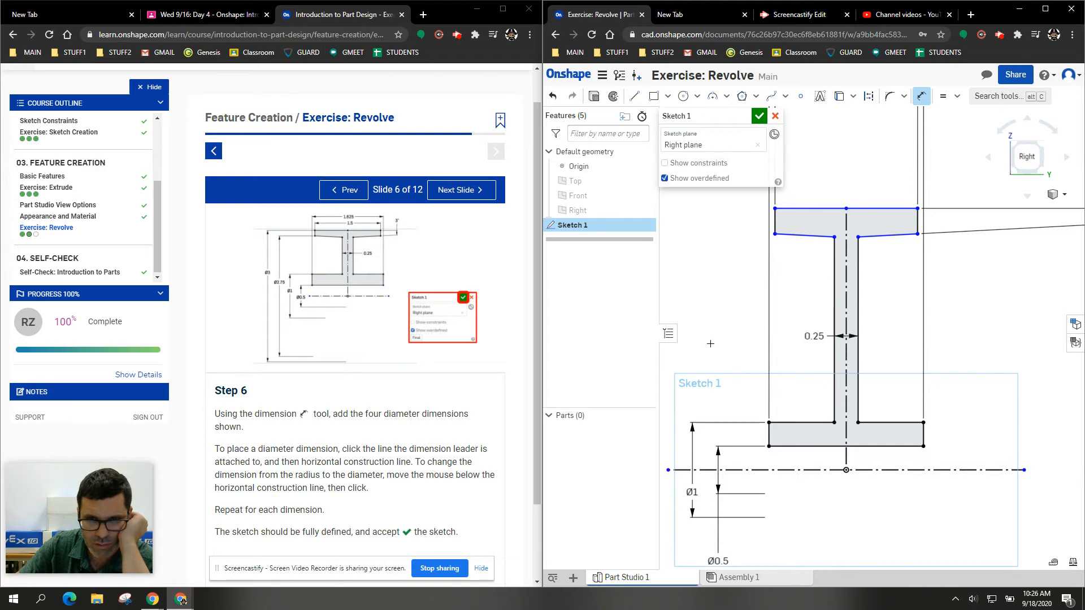
middle_drag(749, 233, 823, 227)
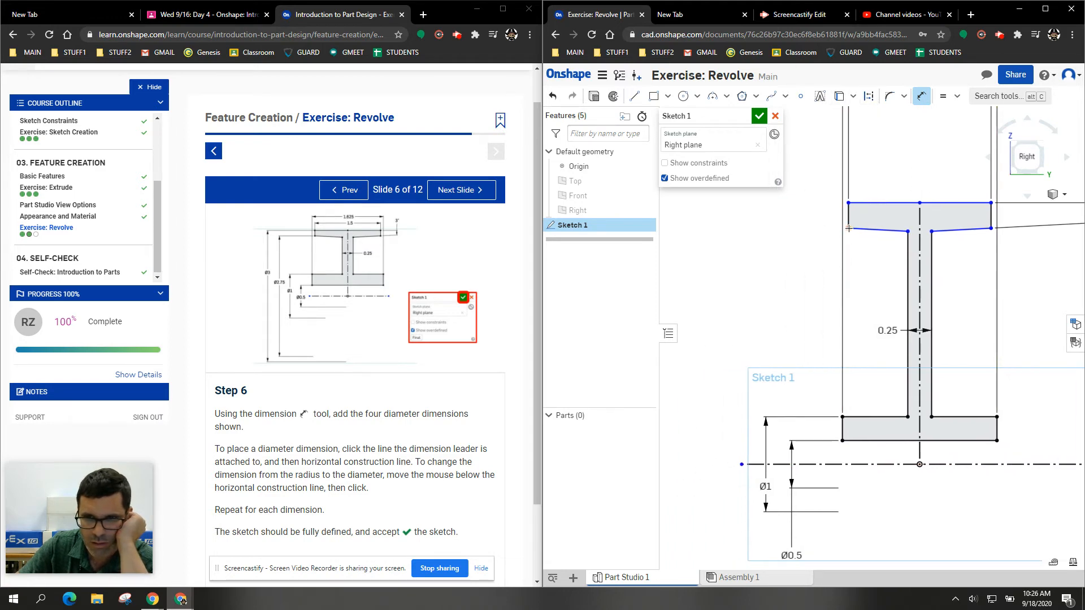
click(839, 464)
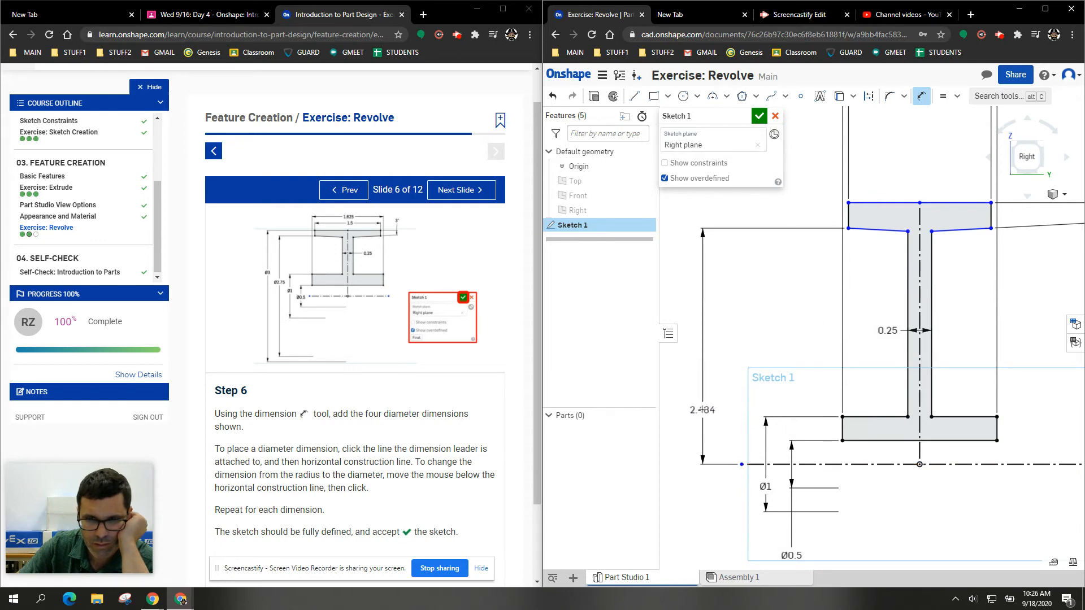
key(Escape)
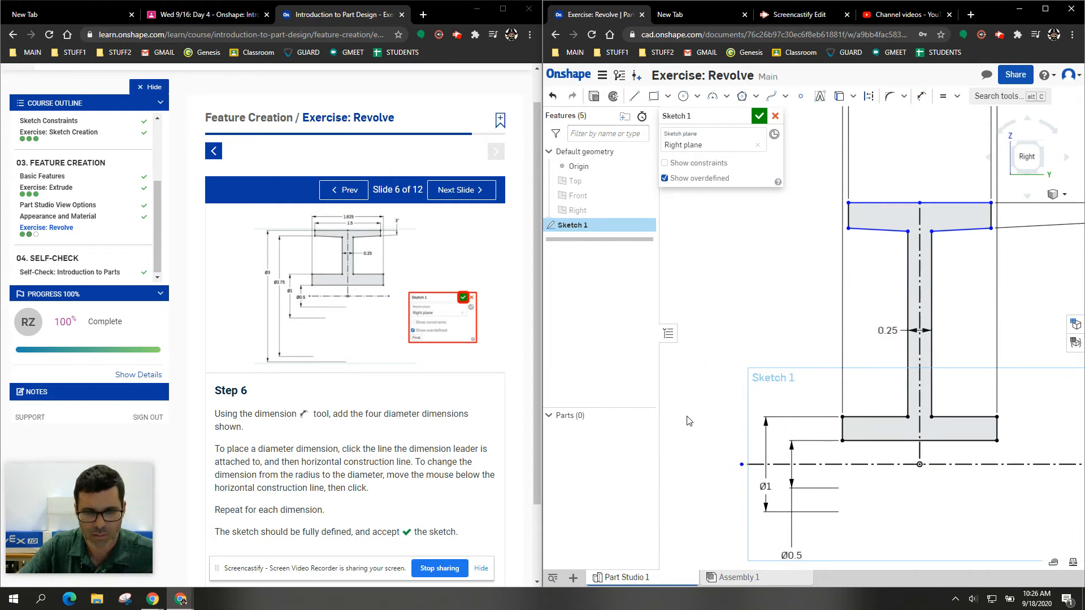
click(921, 97)
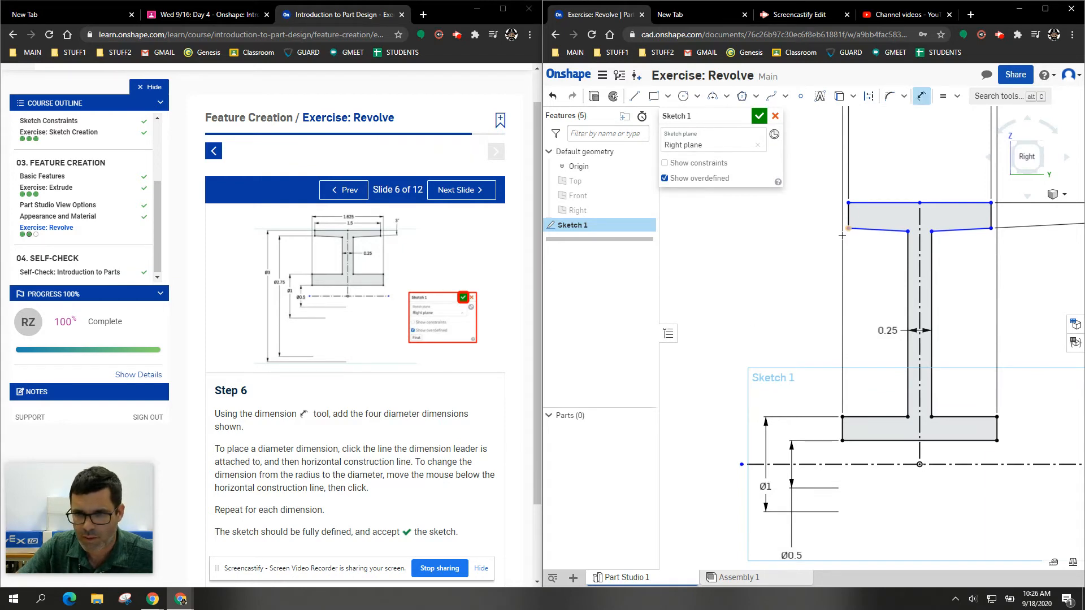
click(823, 464)
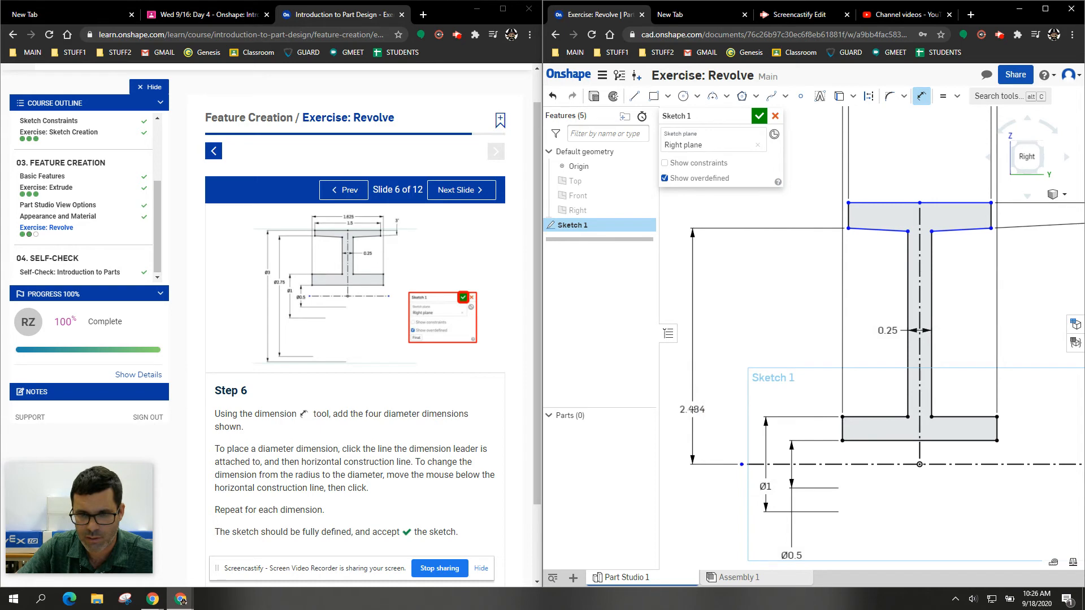
click(693, 409)
key(Return)
key(Escape)
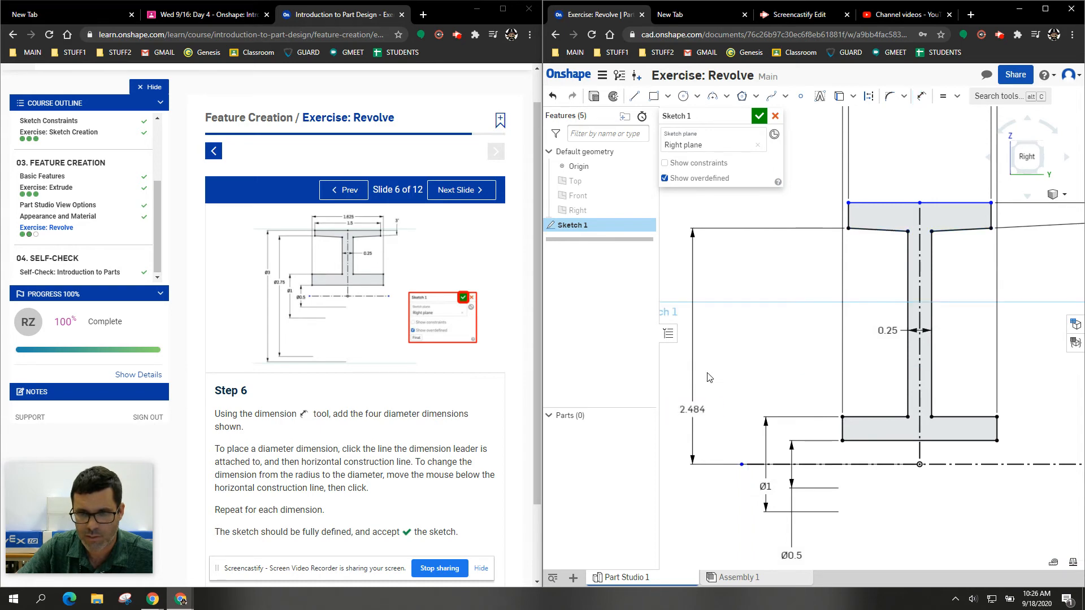
key(ctrl+z)
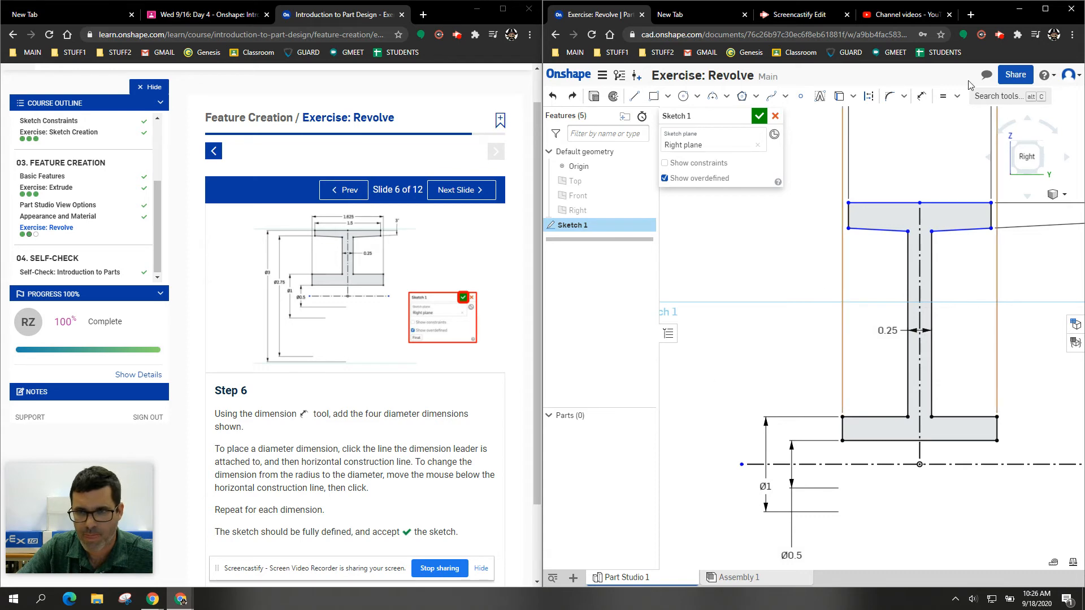
click(922, 97)
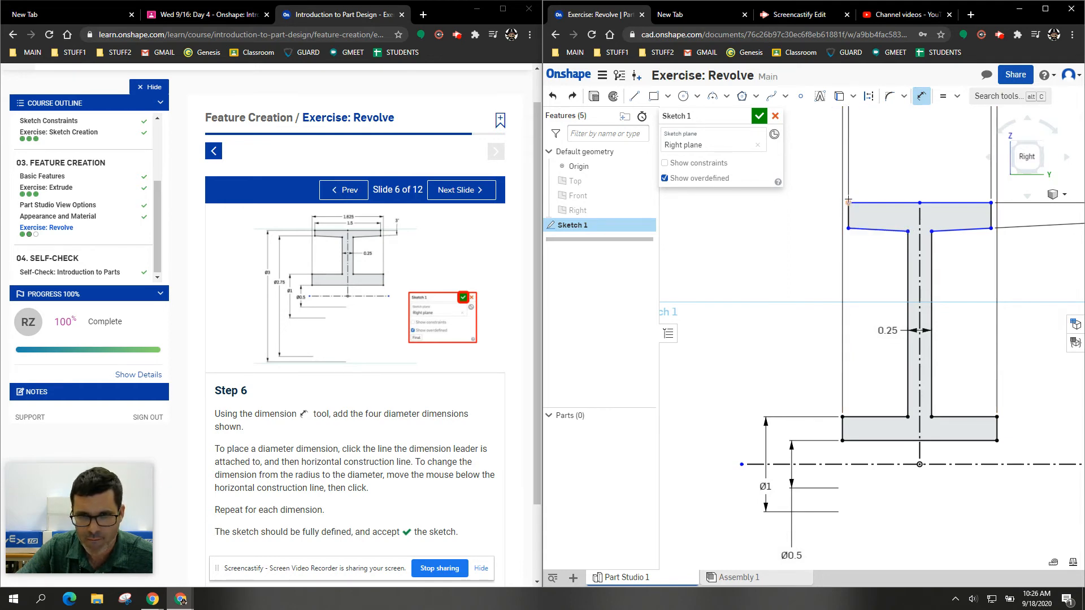
click(741, 466)
key(Escape)
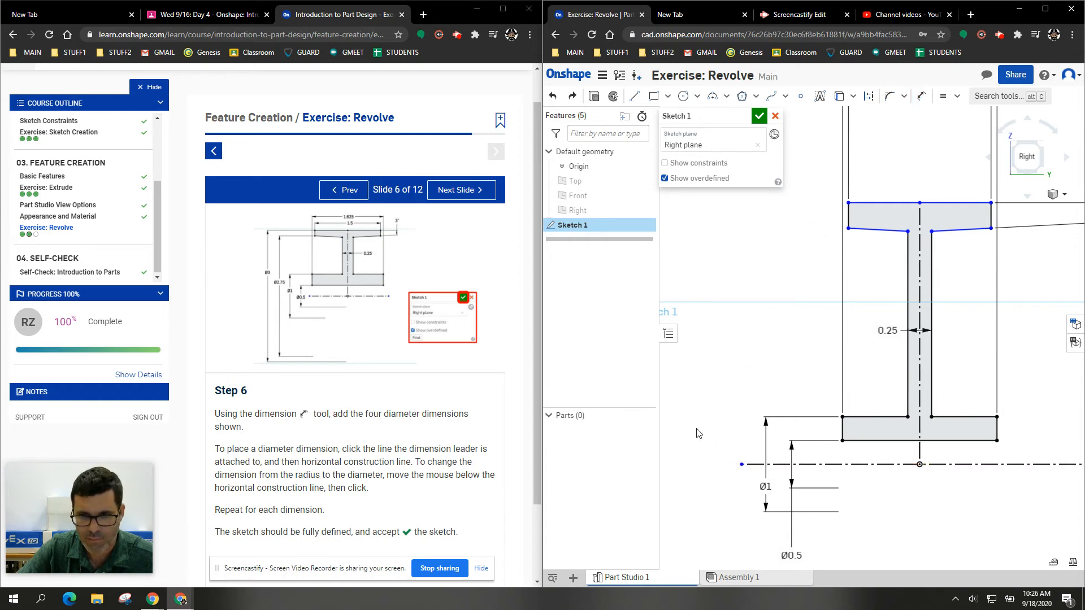
Add a 2.75 in diameter dimension between the upper flange's lower left corner and the horizontal construction line
click(921, 96)
click(849, 212)
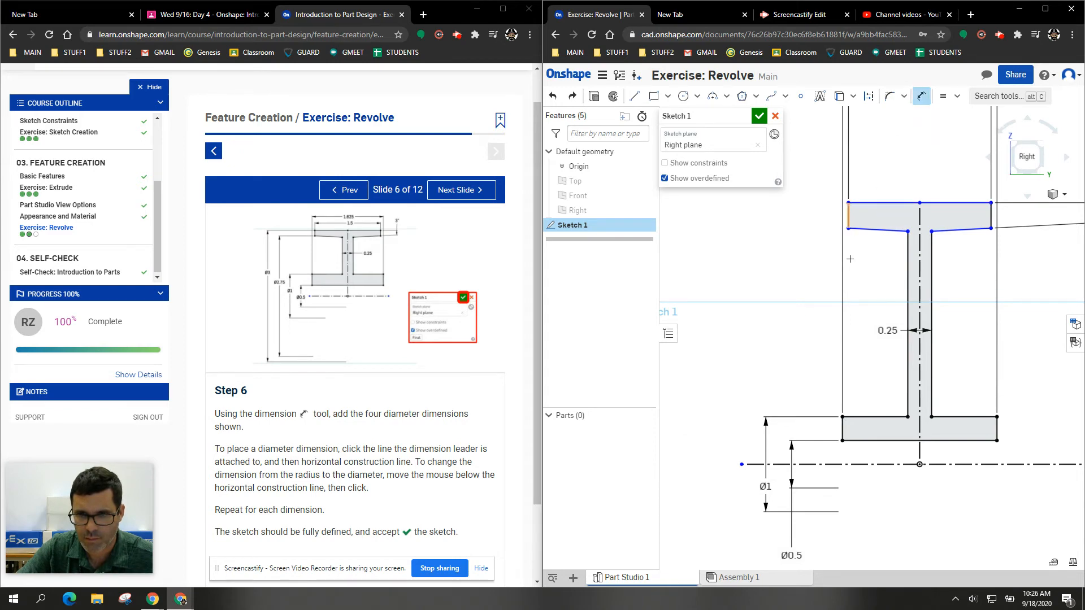
click(820, 465)
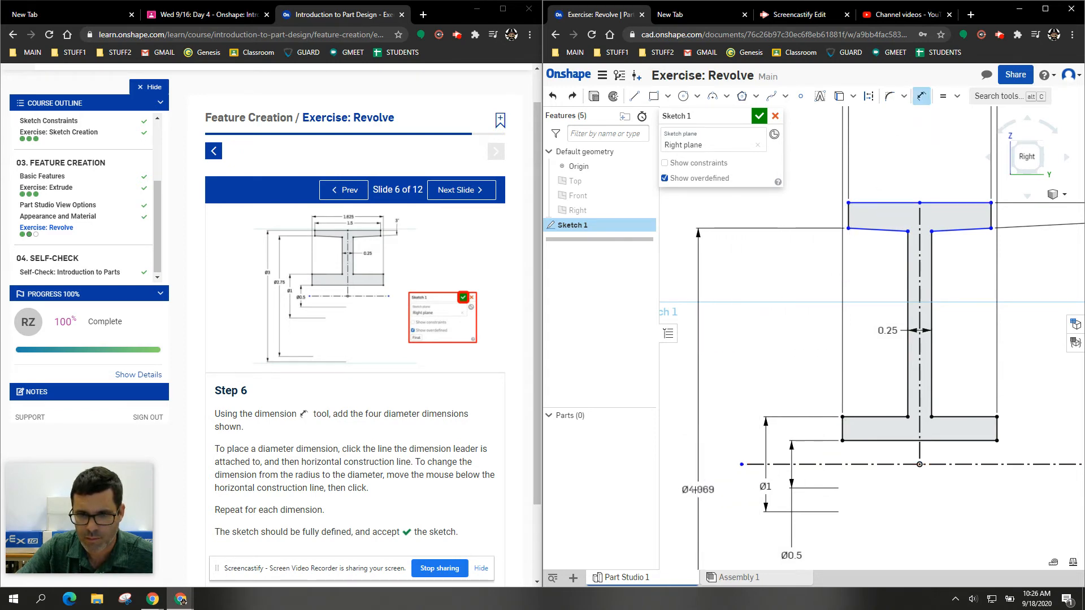
scroll(695, 490, up, 5)
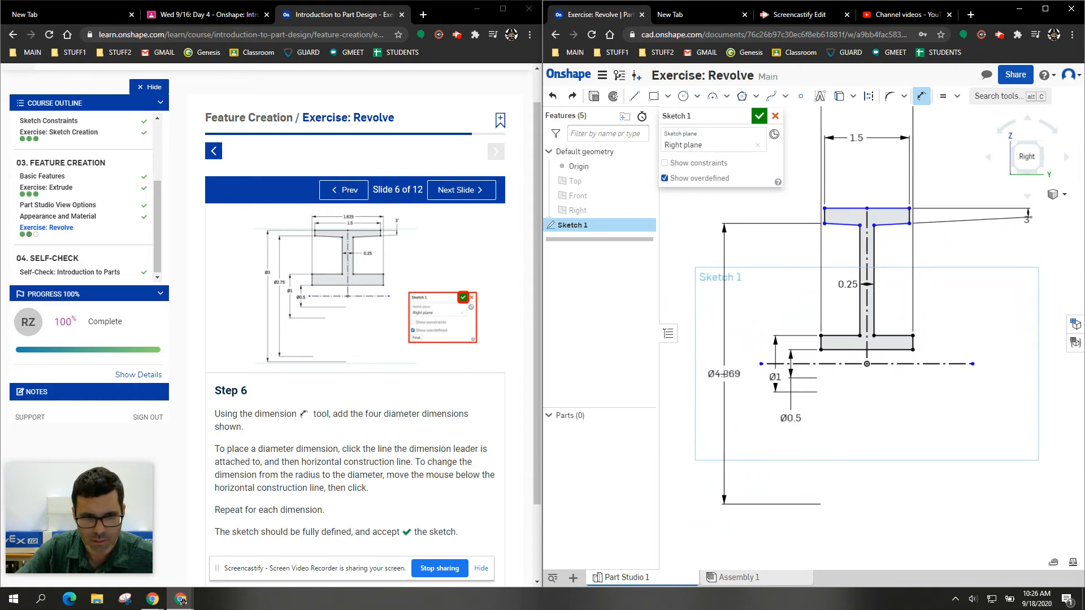
click(724, 374)
text(2.75)
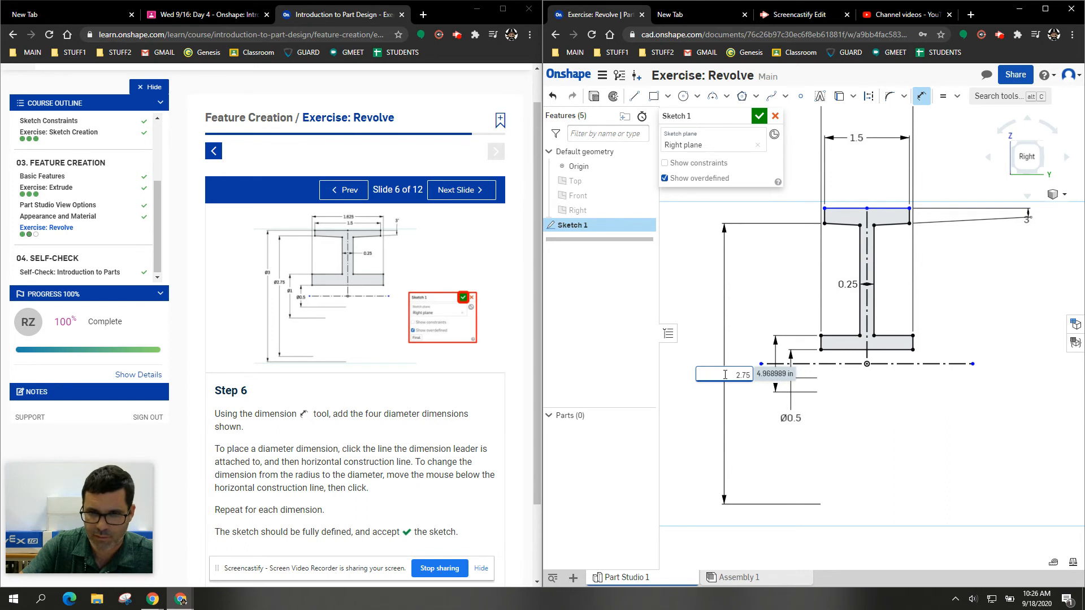
key(Return)
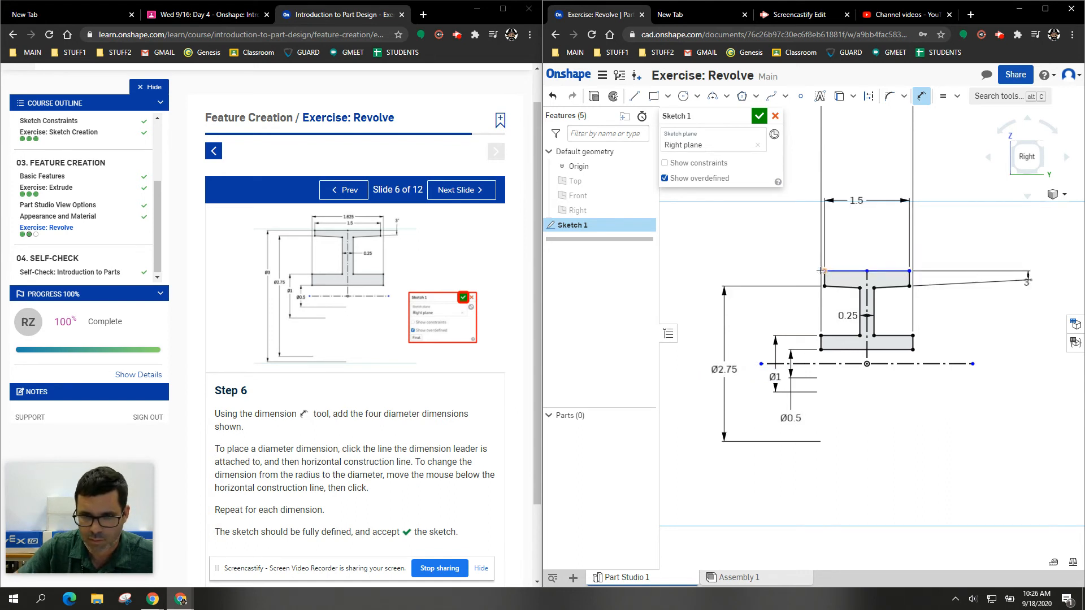
Add a 3 in diameter dimension between the profile's top left corner and the horizontal construction line
click(801, 363)
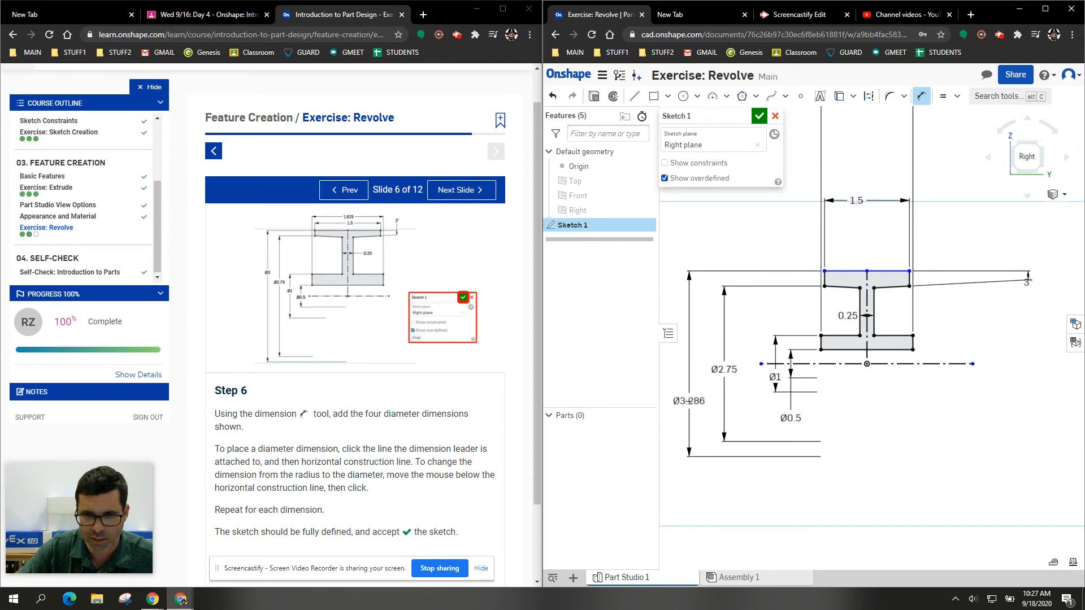
click(689, 400)
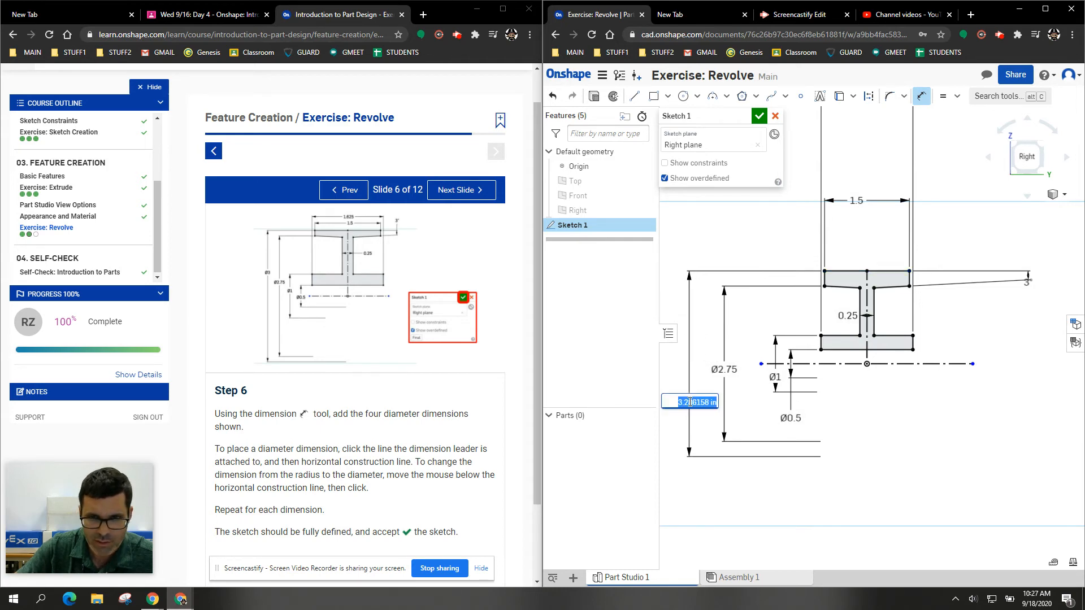
text(3)
key(Return)
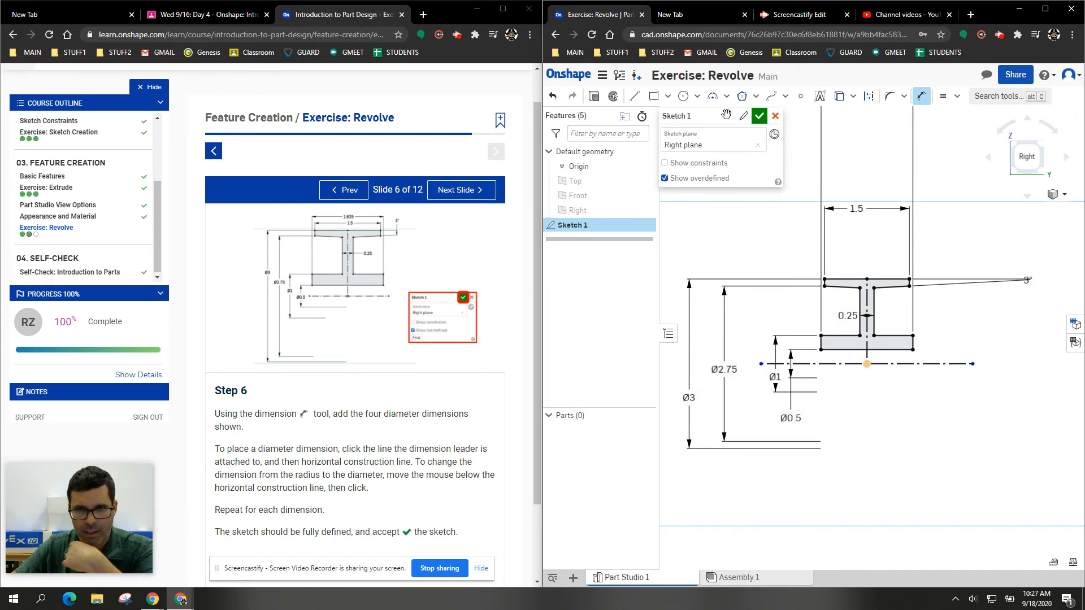
Accept the wheel profile sketch and advance the exercise to Step 7
click(759, 117)
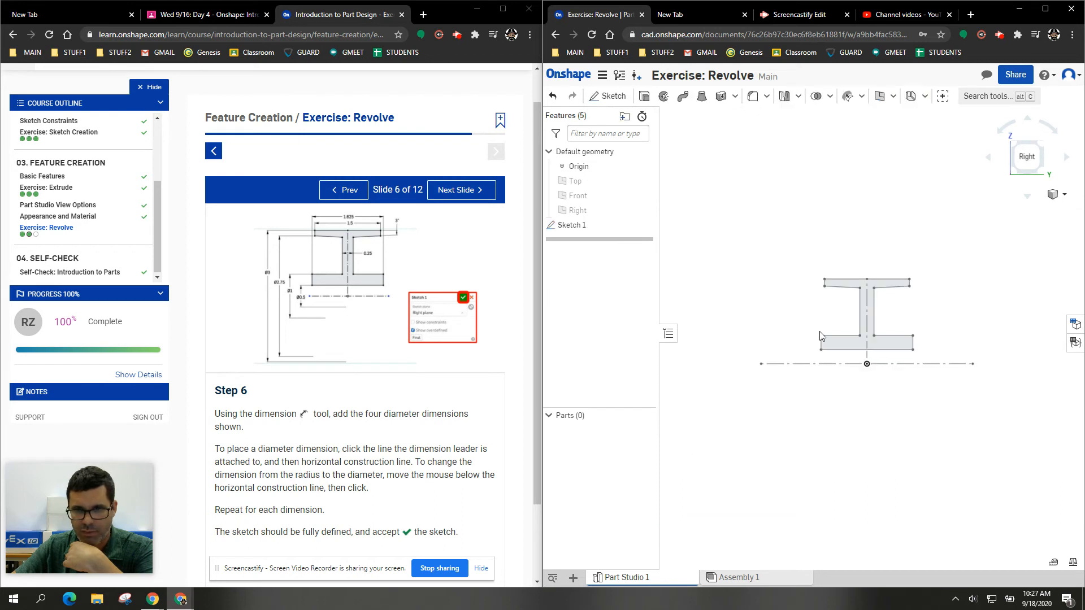
click(480, 195)
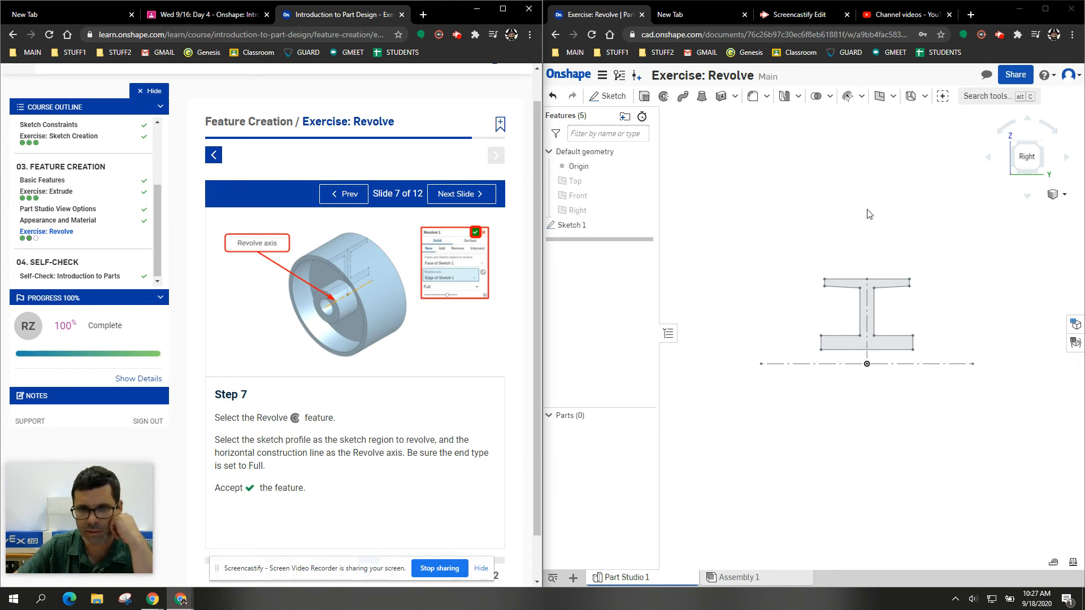
Revolve the wheel profile a full turn about the horizontal construction line as a new solid, and advance the exercise to Step 8
click(1040, 144)
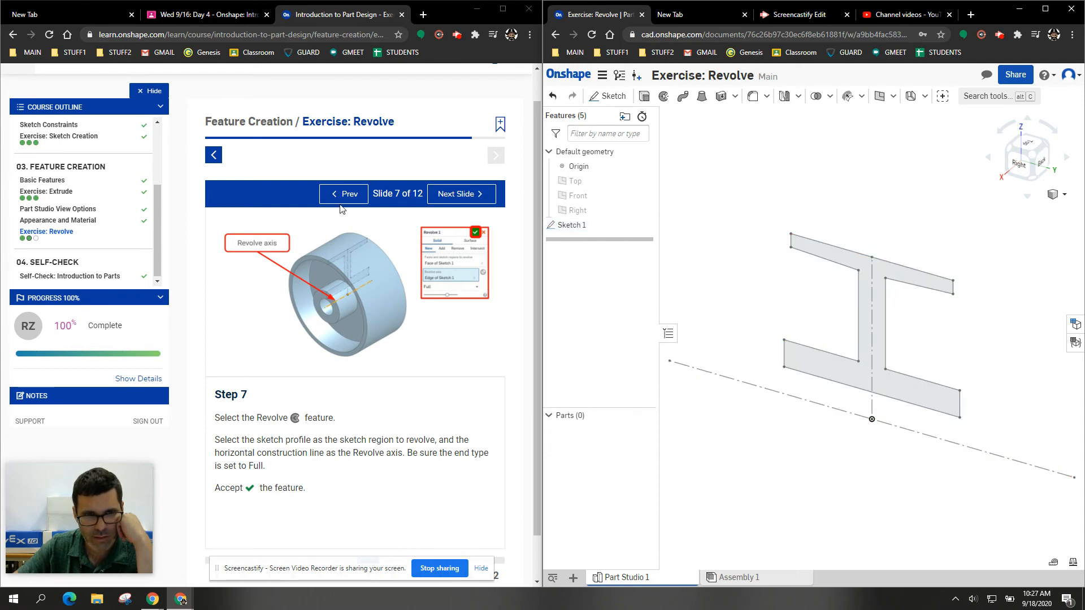
click(664, 96)
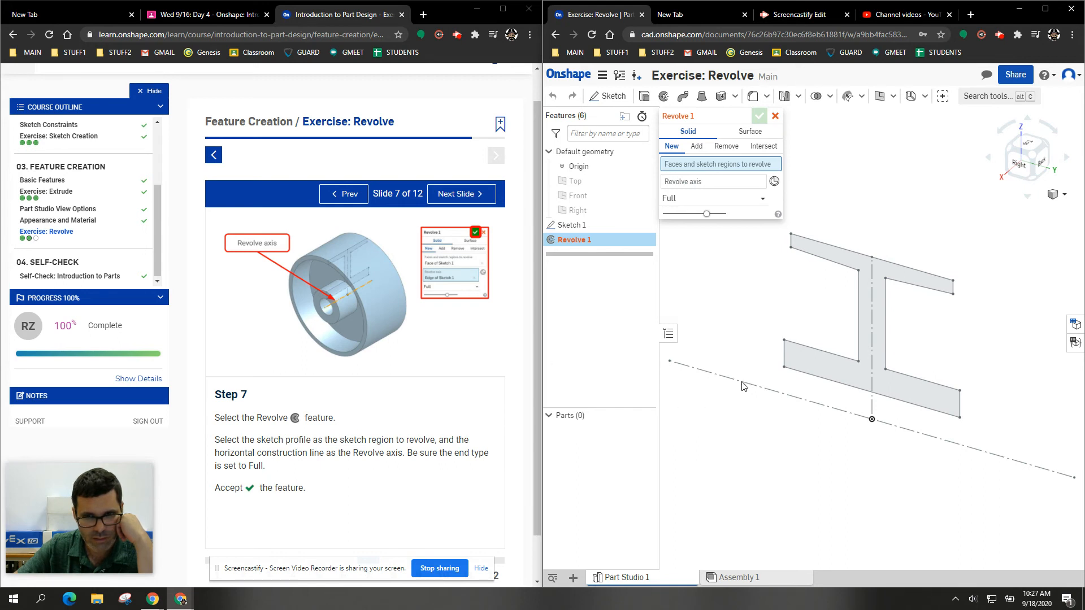
click(700, 185)
click(721, 376)
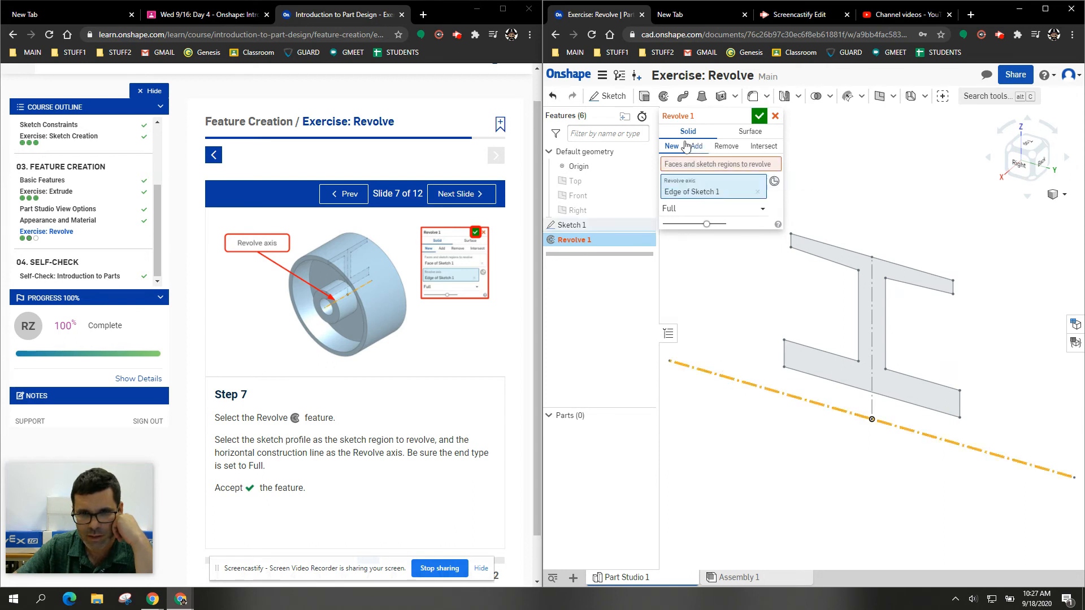
click(718, 164)
click(858, 266)
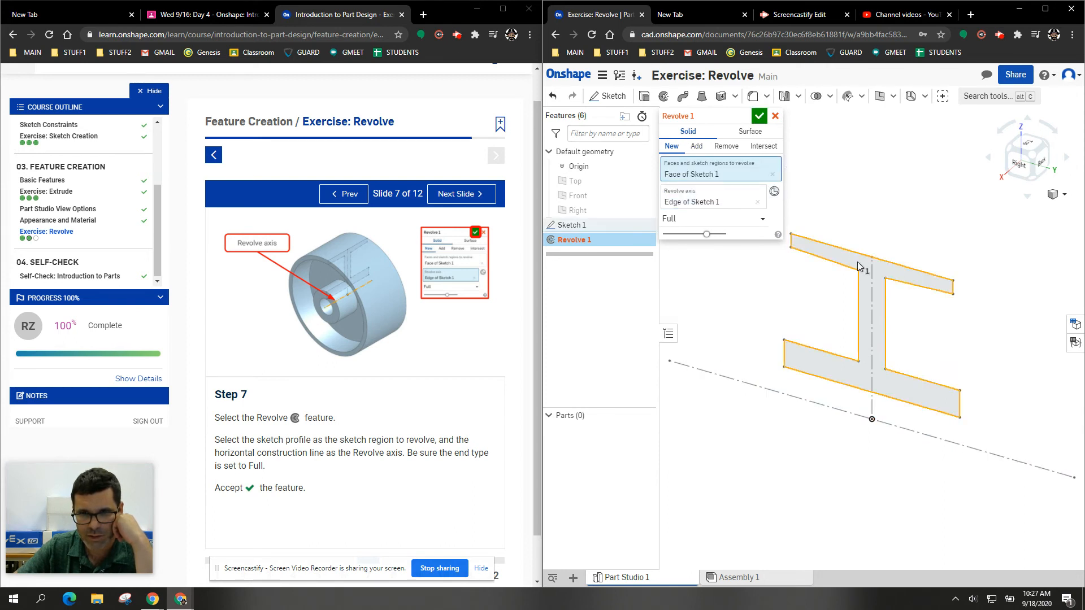
click(1050, 148)
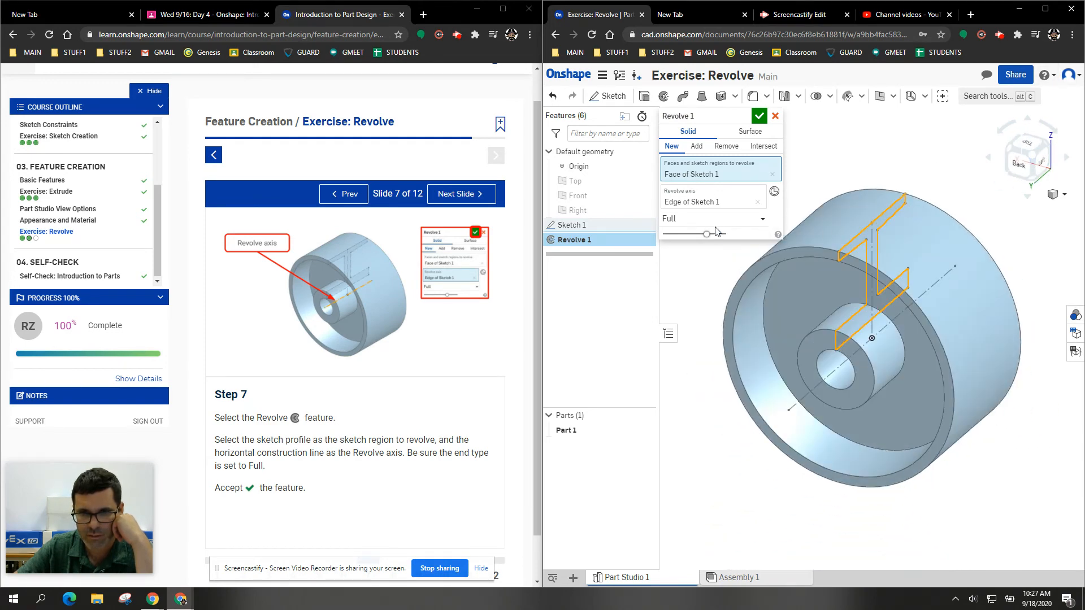
click(760, 115)
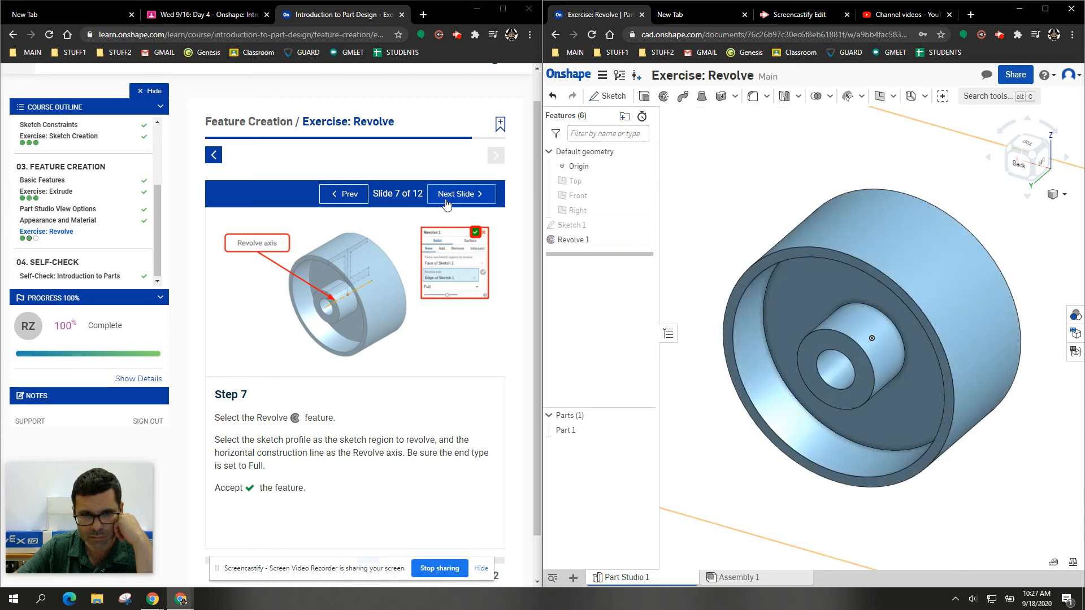
click(447, 196)
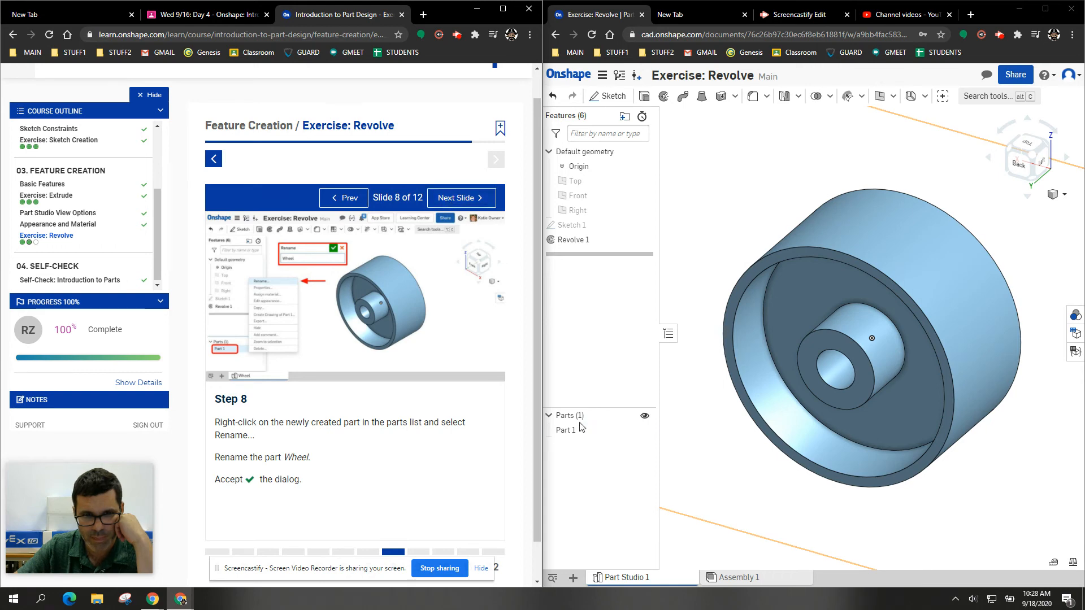
Rename the revolved part as Wheel
click(565, 432)
right_click(565, 432)
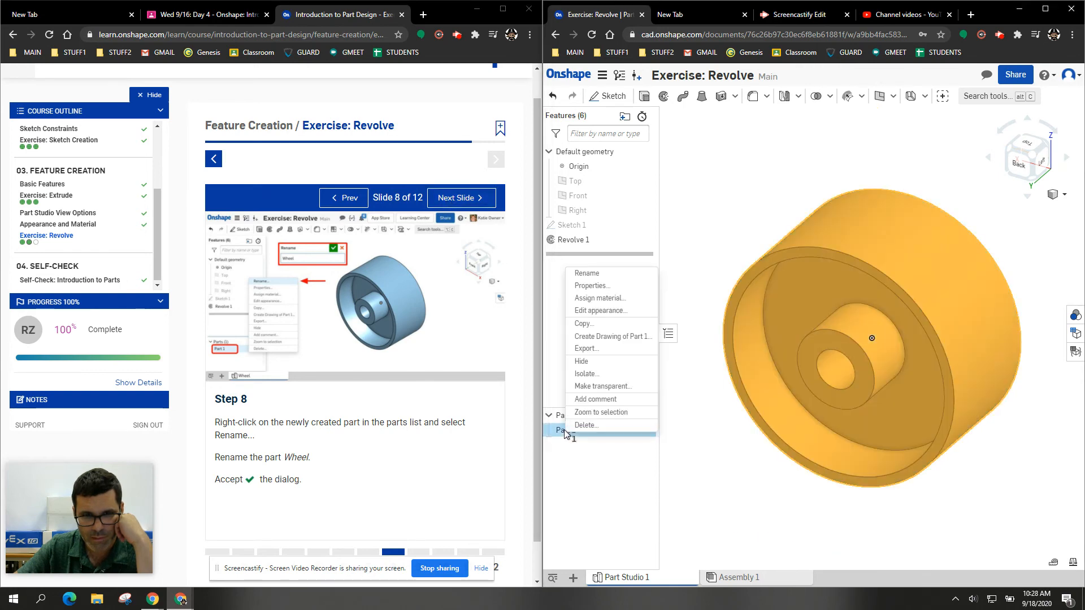
click(588, 273)
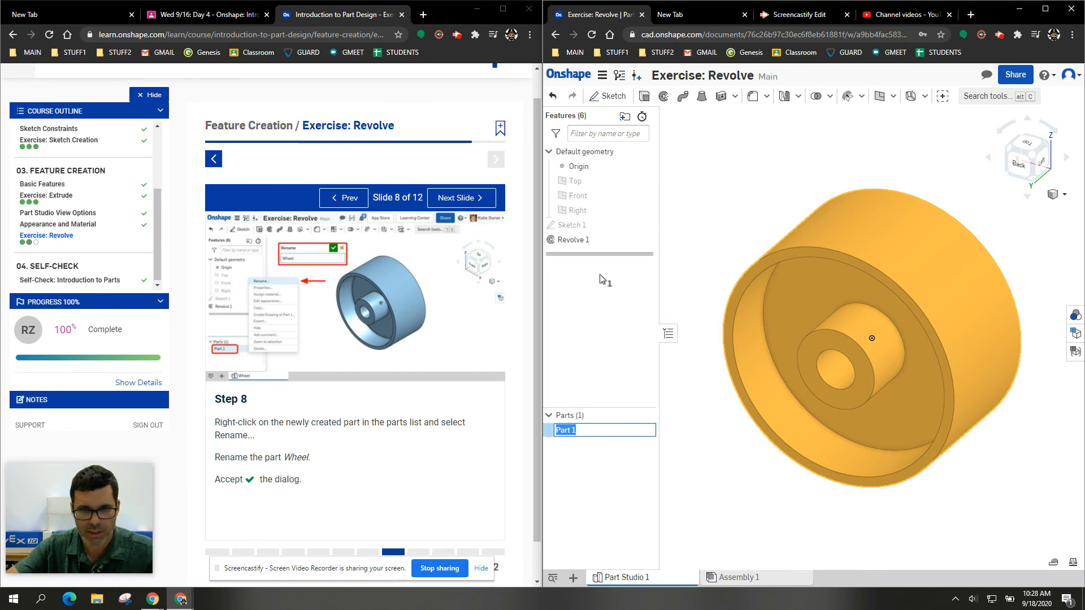
text(Wheel)
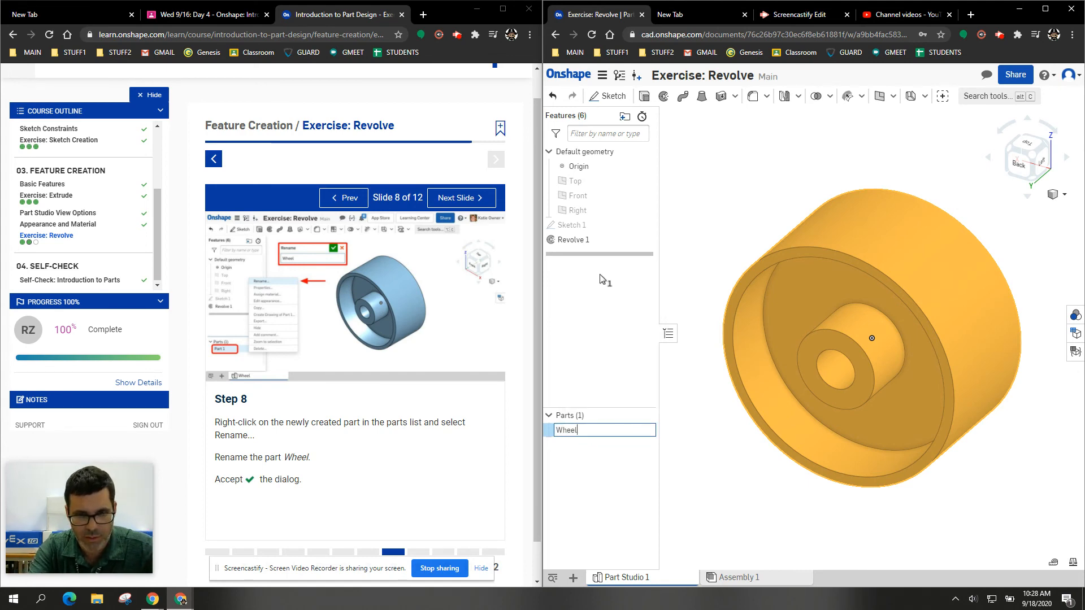
key(Return)
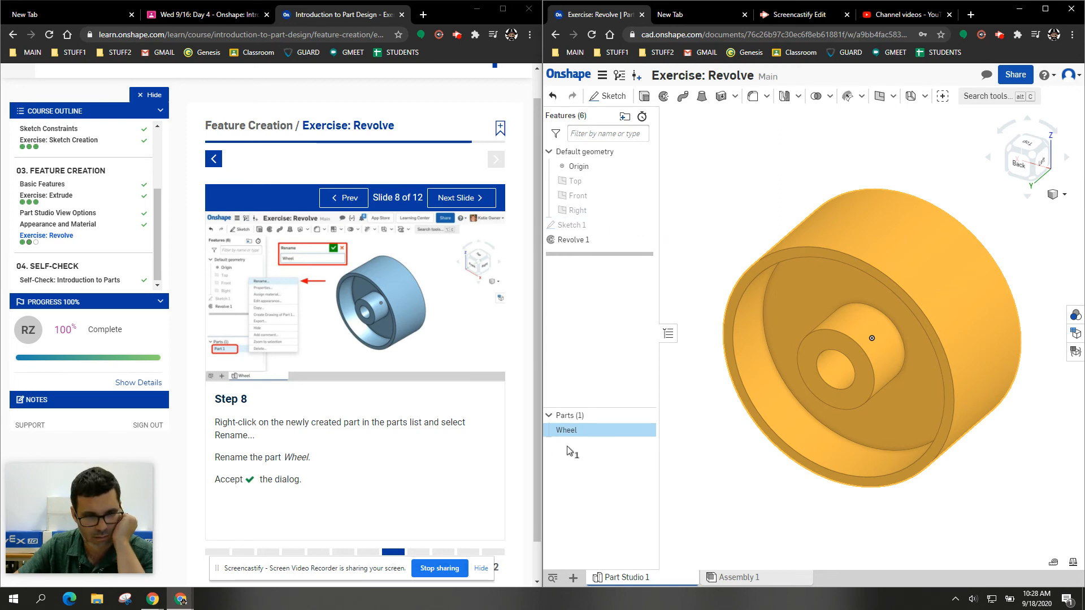
click(584, 430)
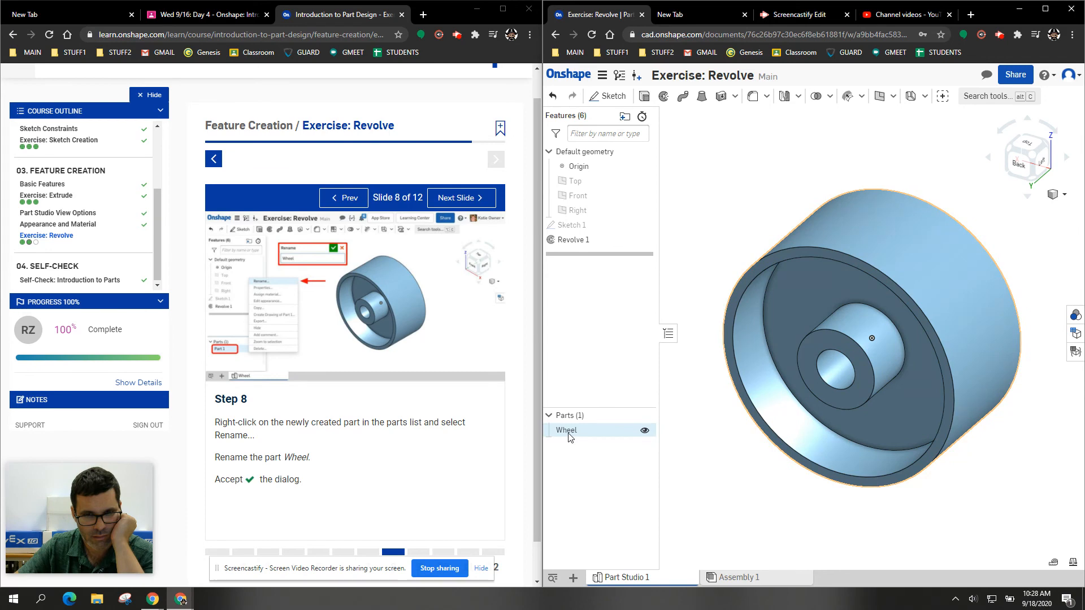
right_click(582, 437)
click(599, 275)
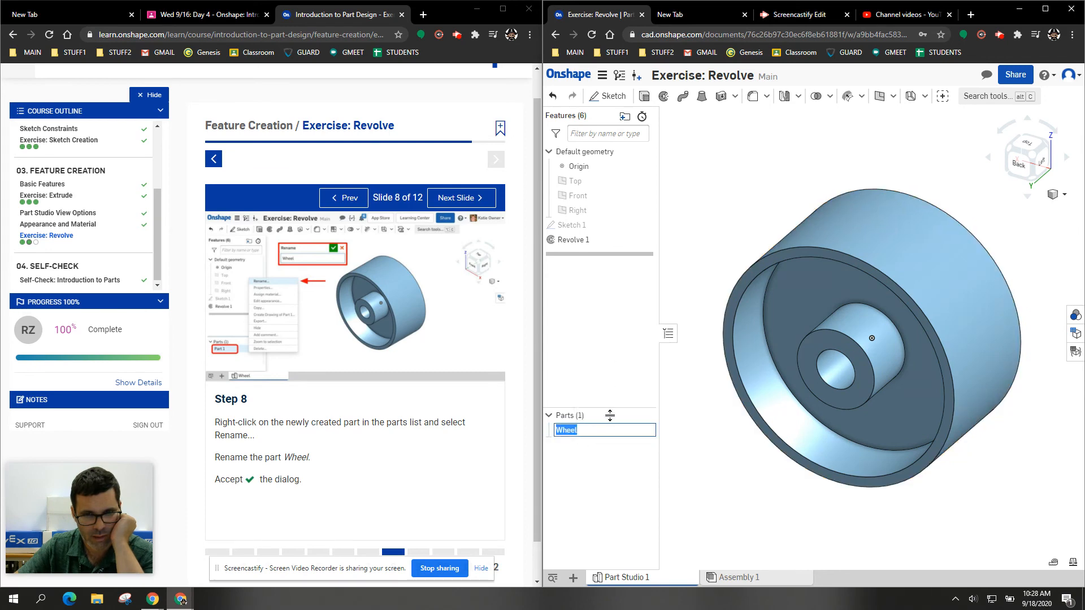
click(600, 432)
click(603, 472)
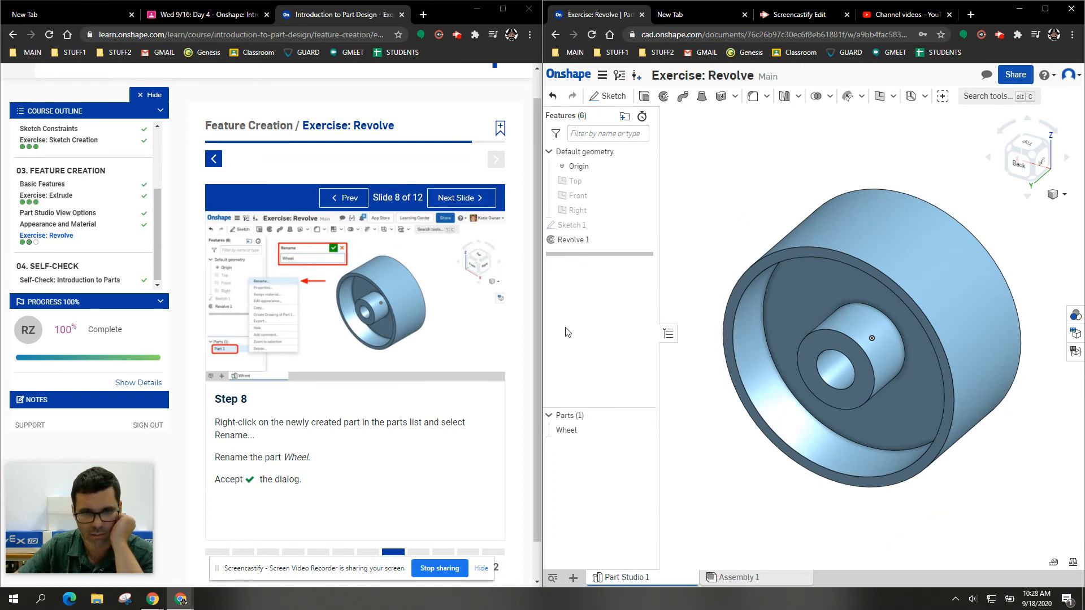
Change the Wheel's appearance to the orange palette colour E8922A while advancing the exercise to Step 11
click(459, 199)
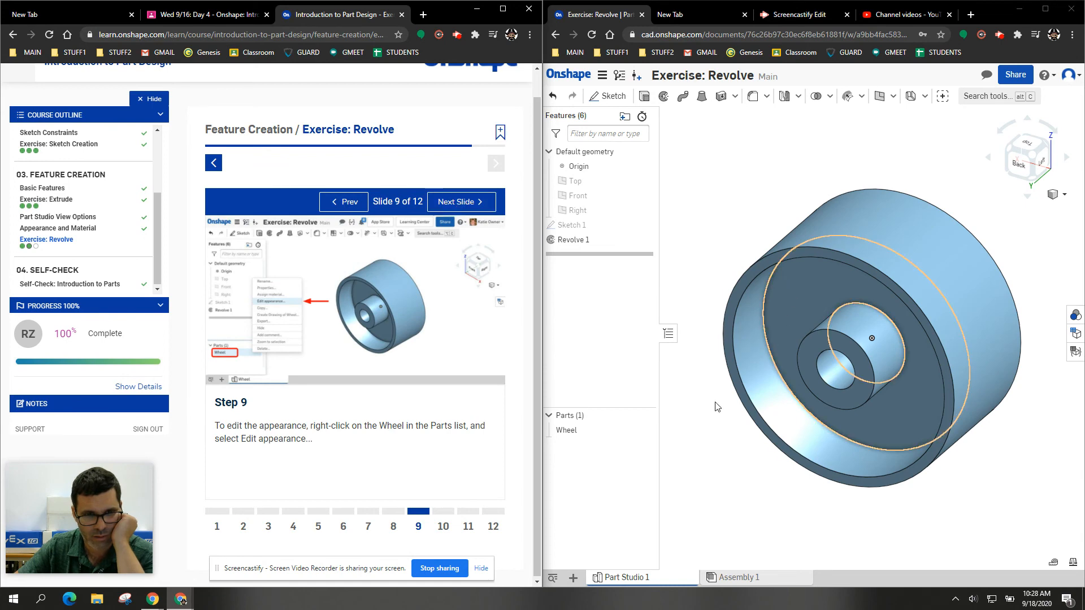
right_click(568, 432)
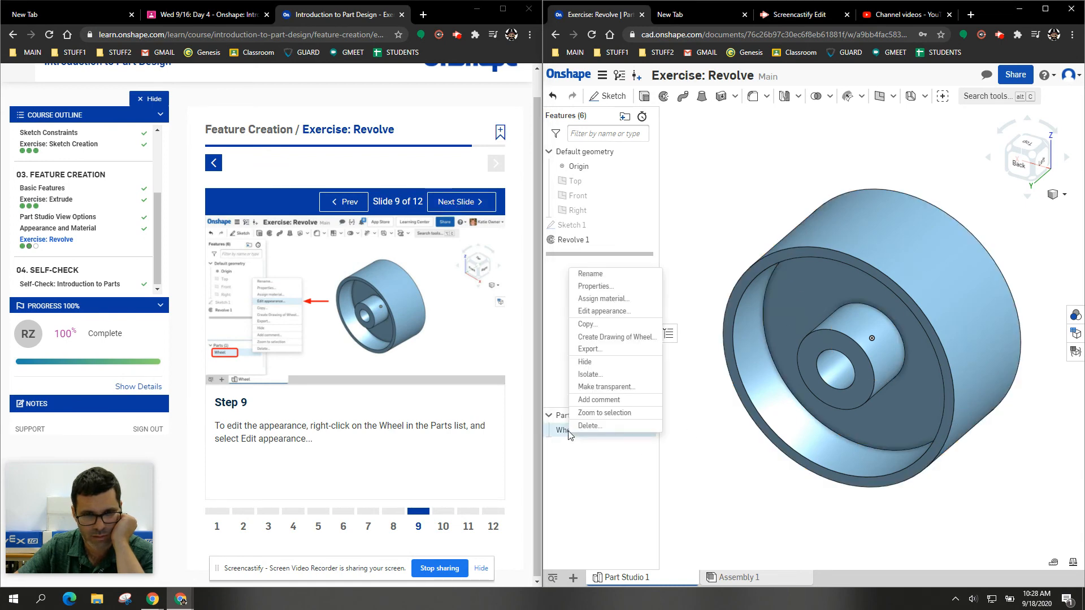
click(616, 311)
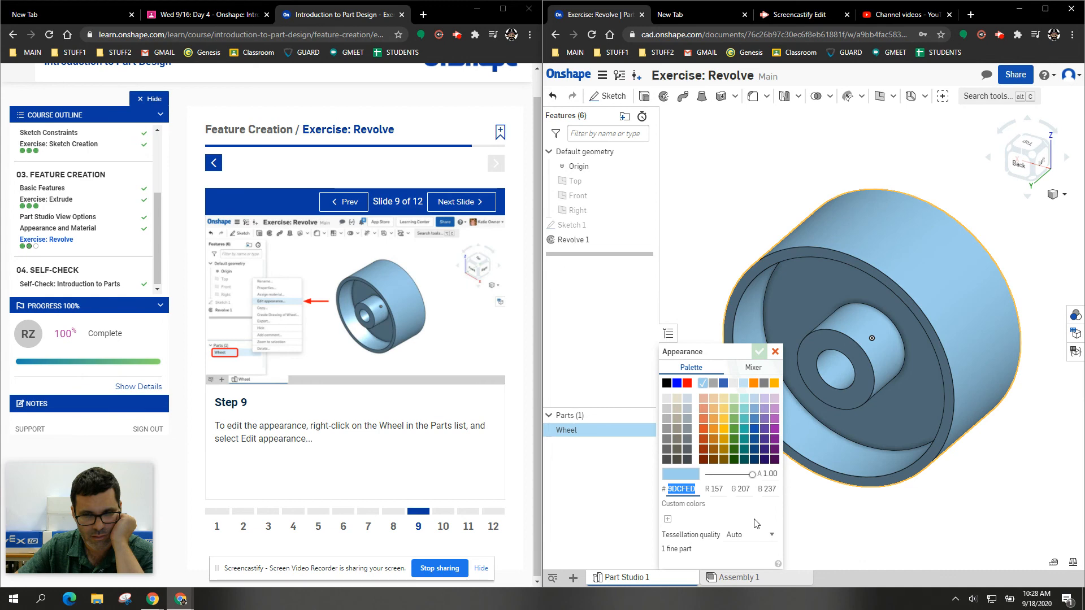
click(476, 203)
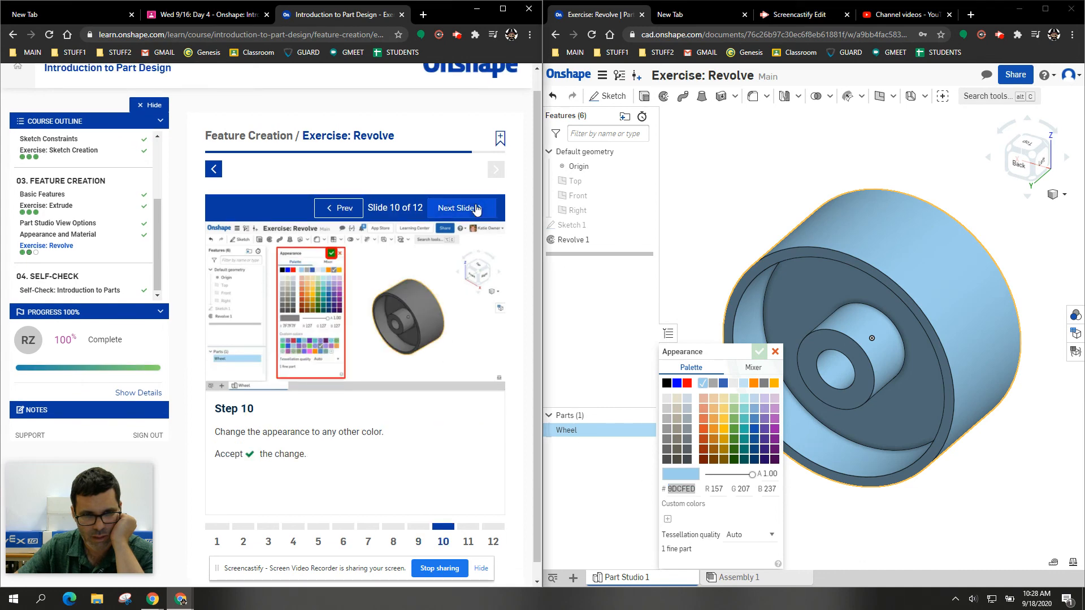
click(715, 429)
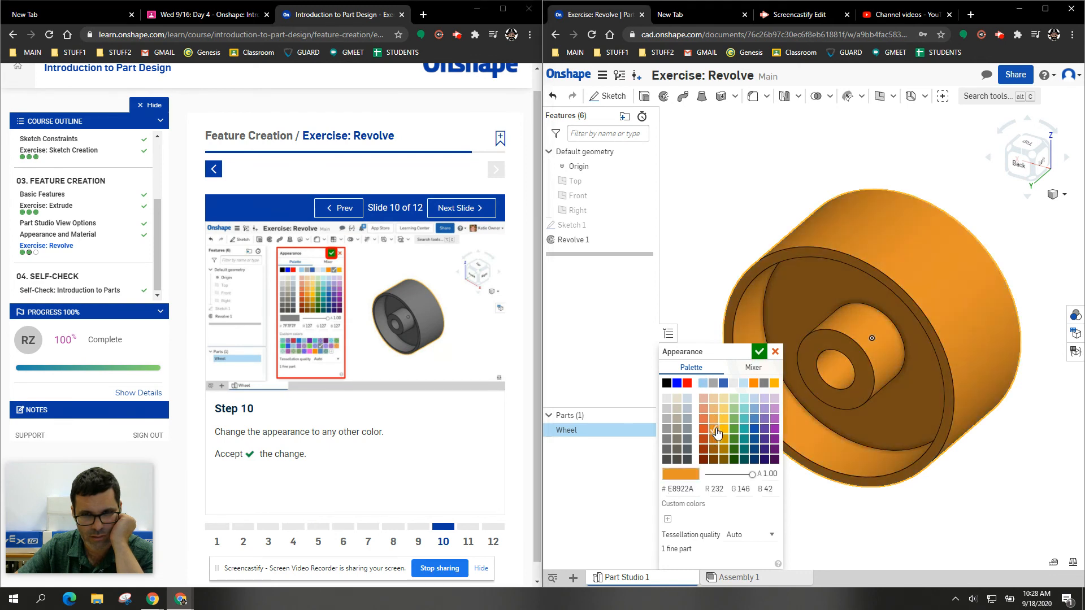
click(460, 209)
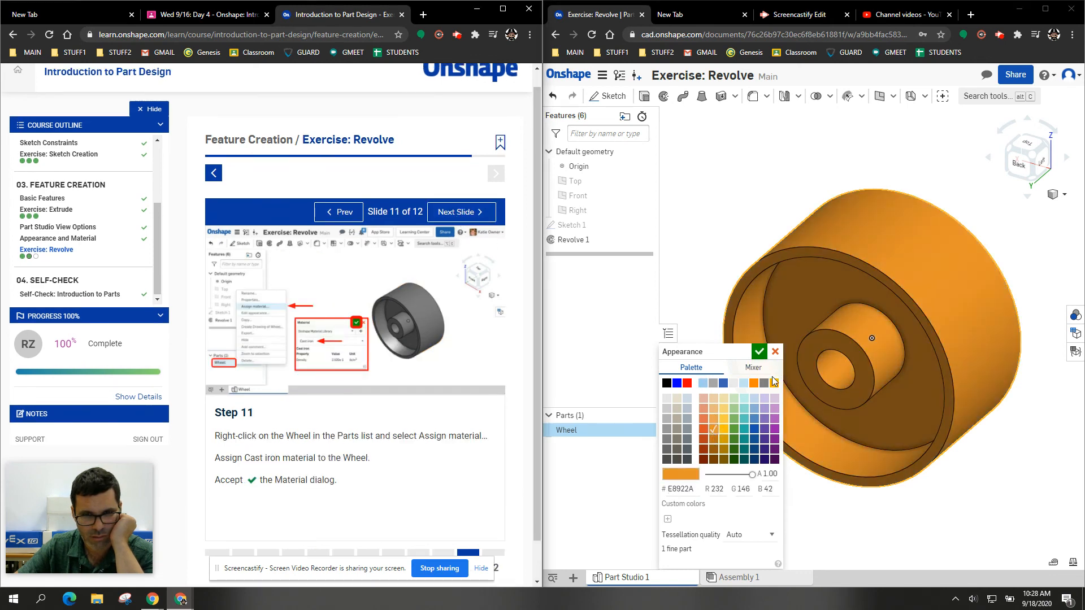
click(759, 352)
Assign Cast iron from the Onshape Material Library to the Wheel and advance the exercise to Step 12
right_click(585, 433)
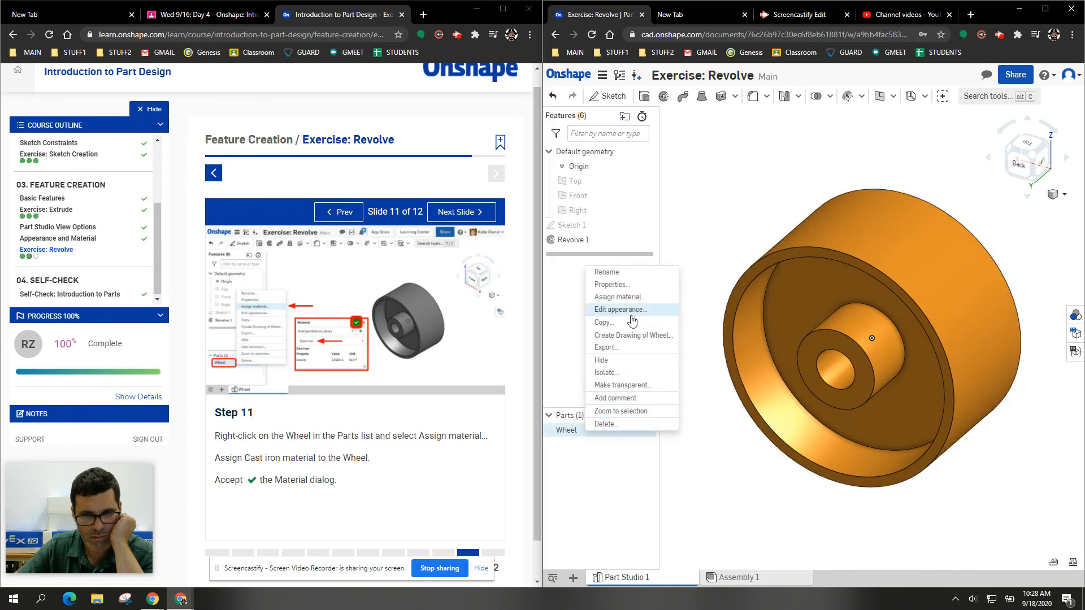
click(632, 298)
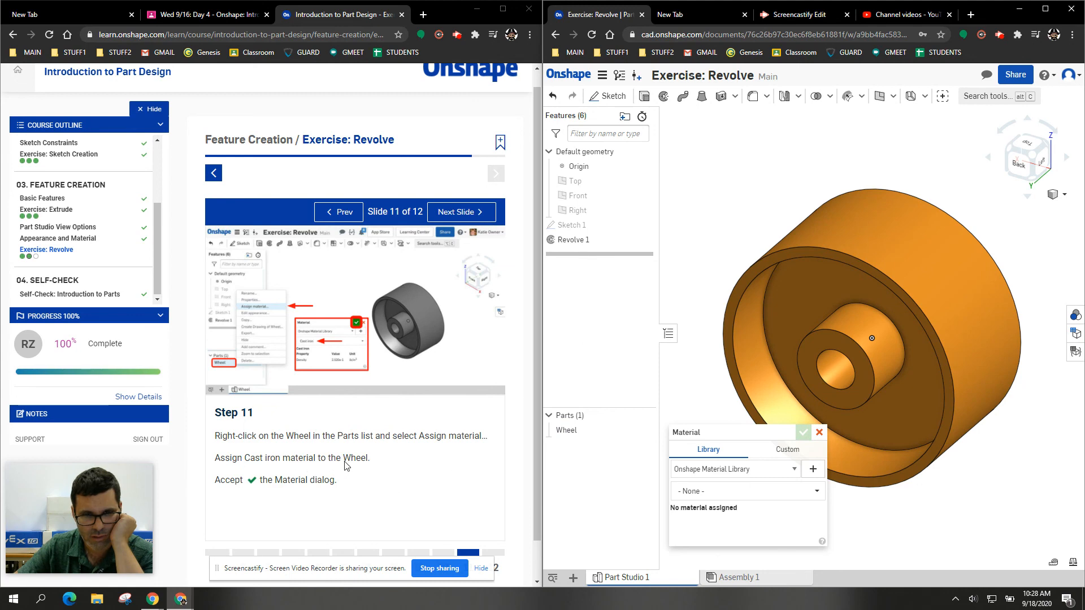
click(735, 471)
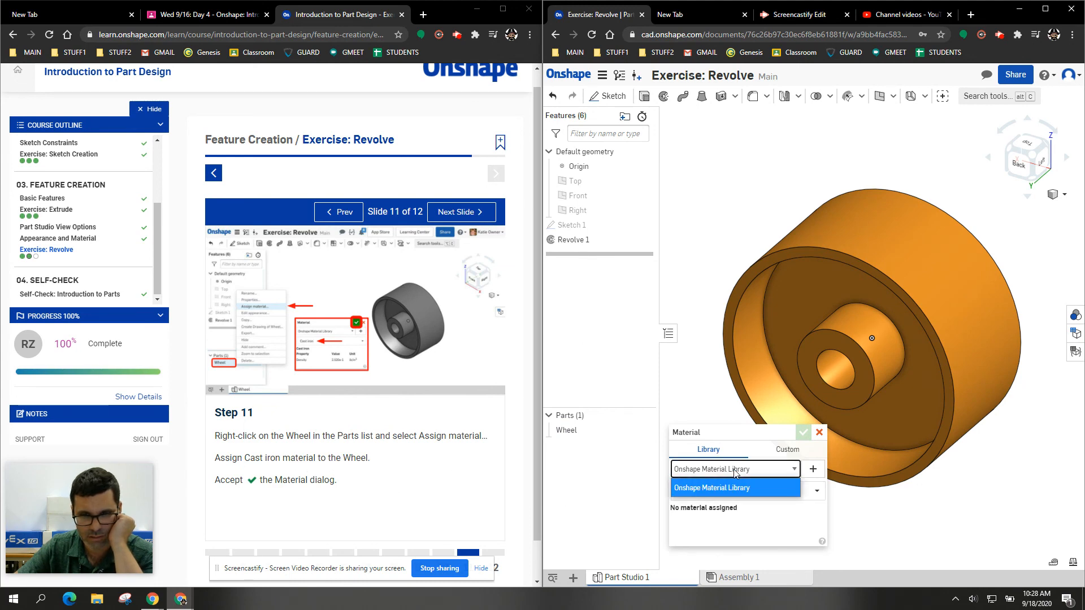
click(729, 488)
click(722, 492)
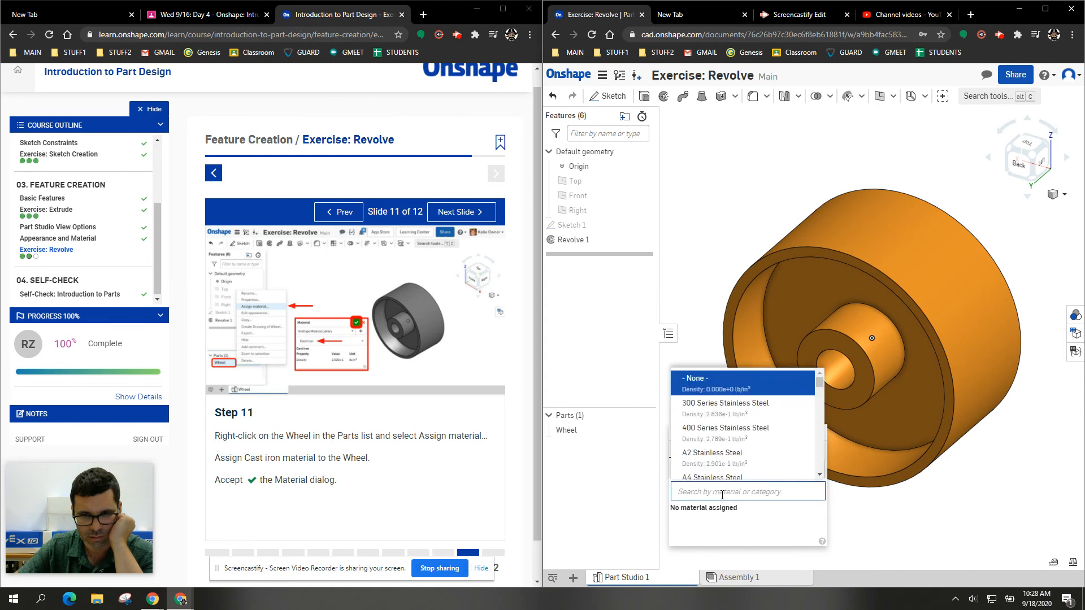
text(cas)
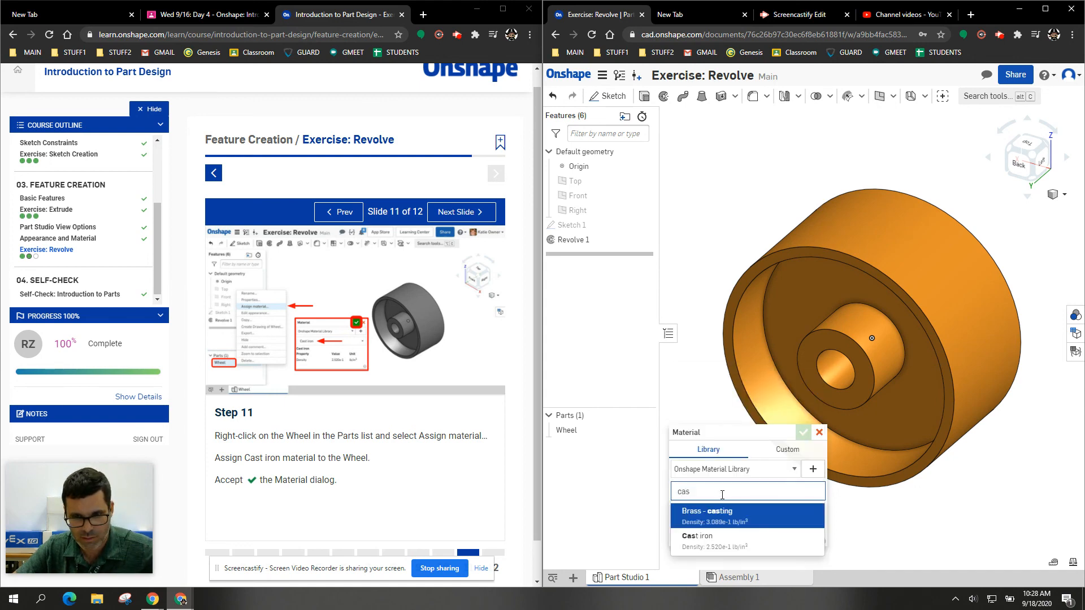
click(722, 539)
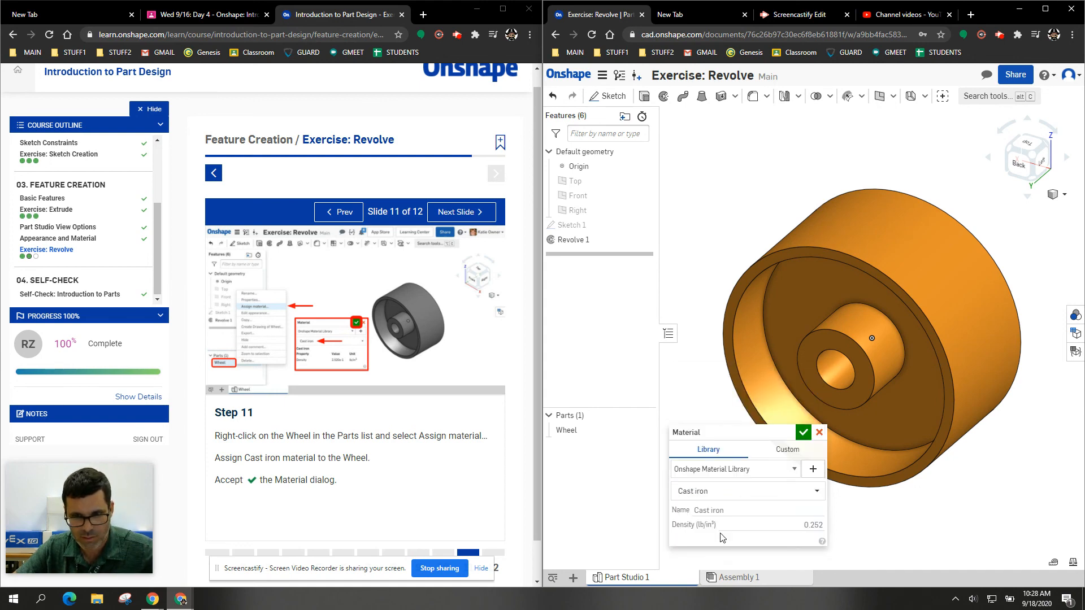
click(803, 433)
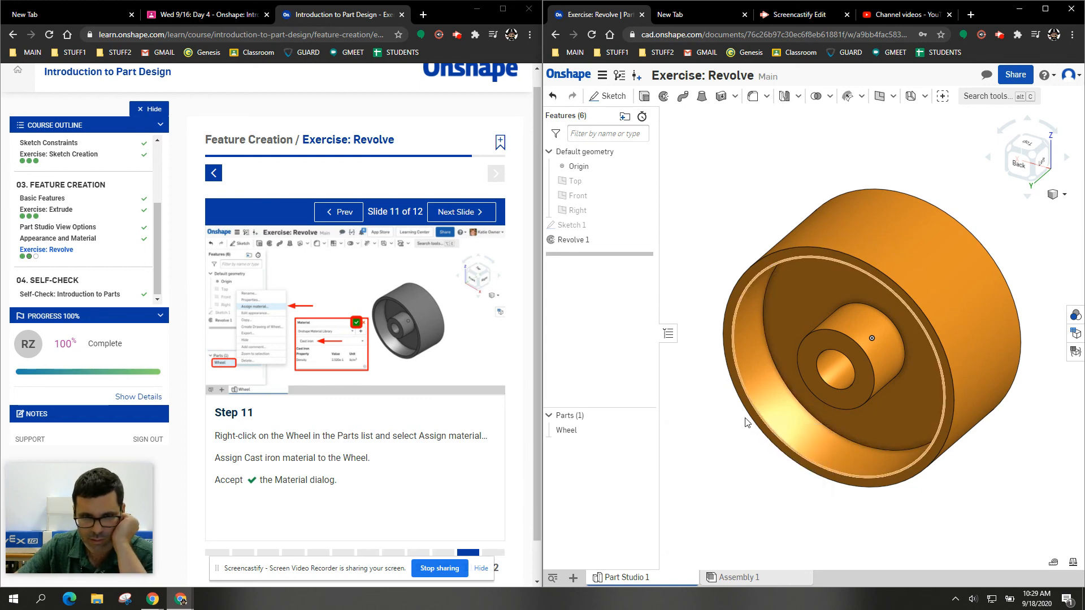
click(474, 212)
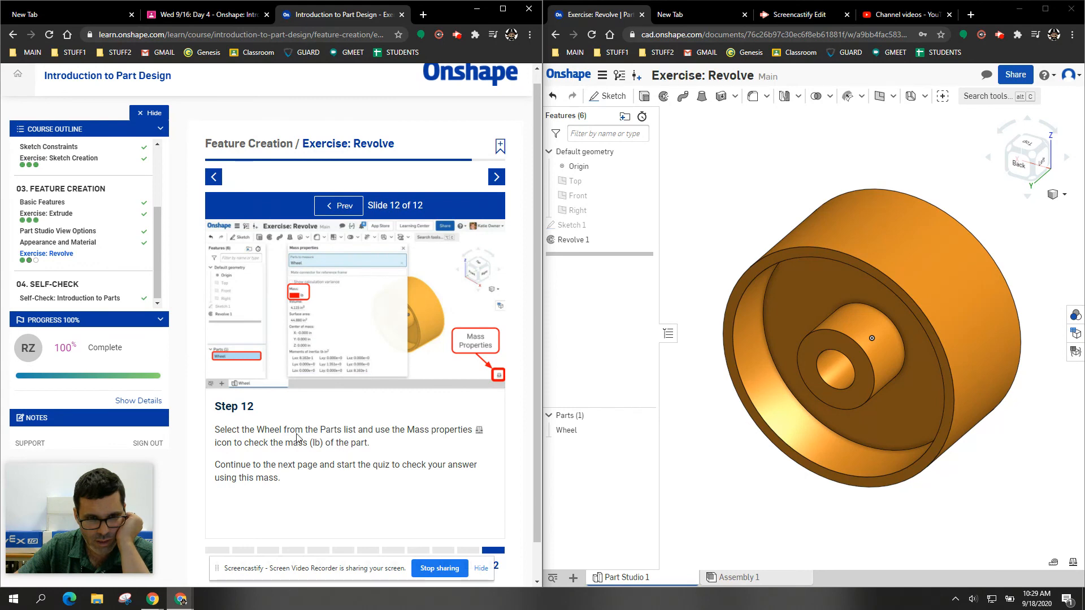
click(565, 431)
right_click(568, 431)
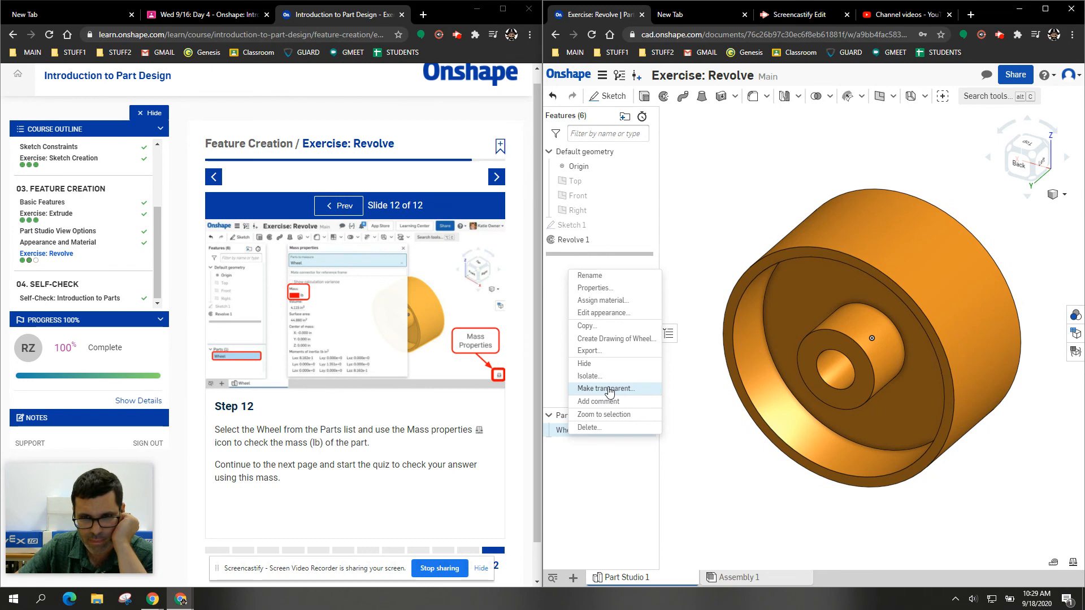
click(565, 433)
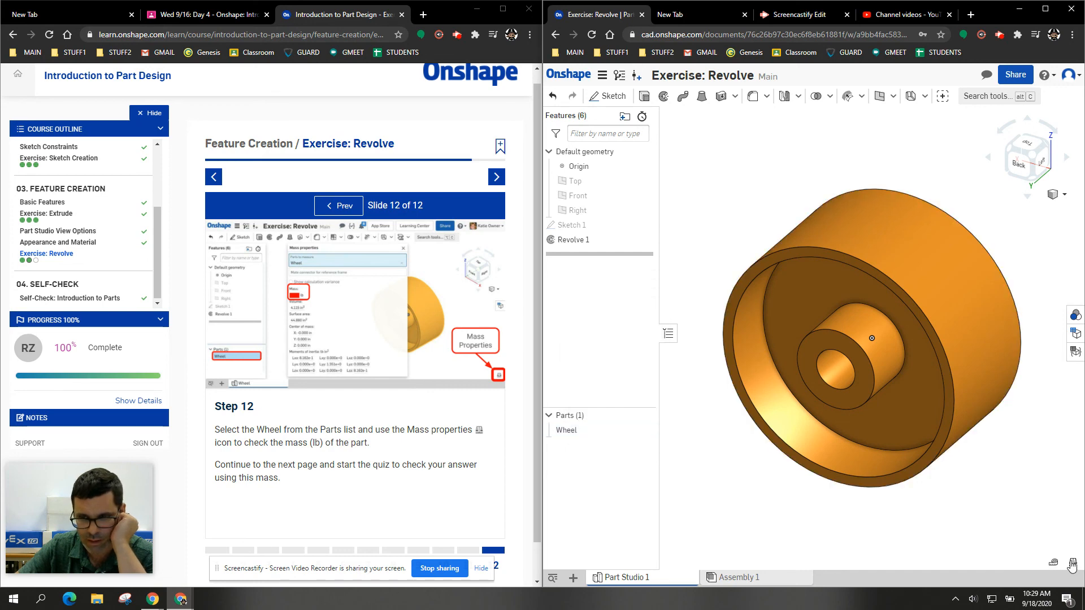
Check the Wheel's mass properties and submit 1.037 lb as the answer to the exercise's mass question
click(1073, 563)
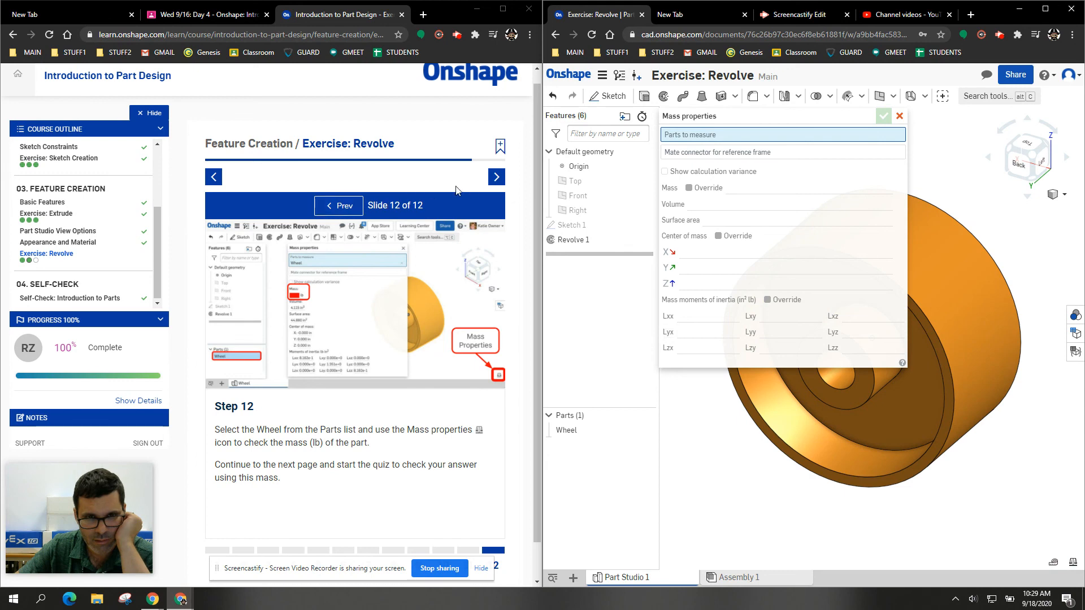
click(496, 178)
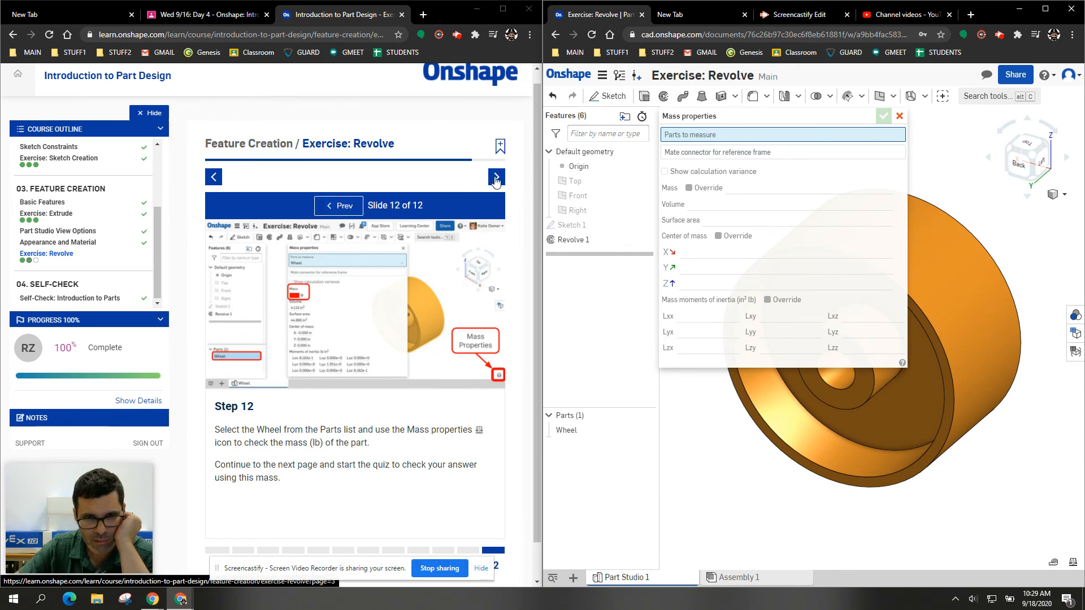
click(379, 319)
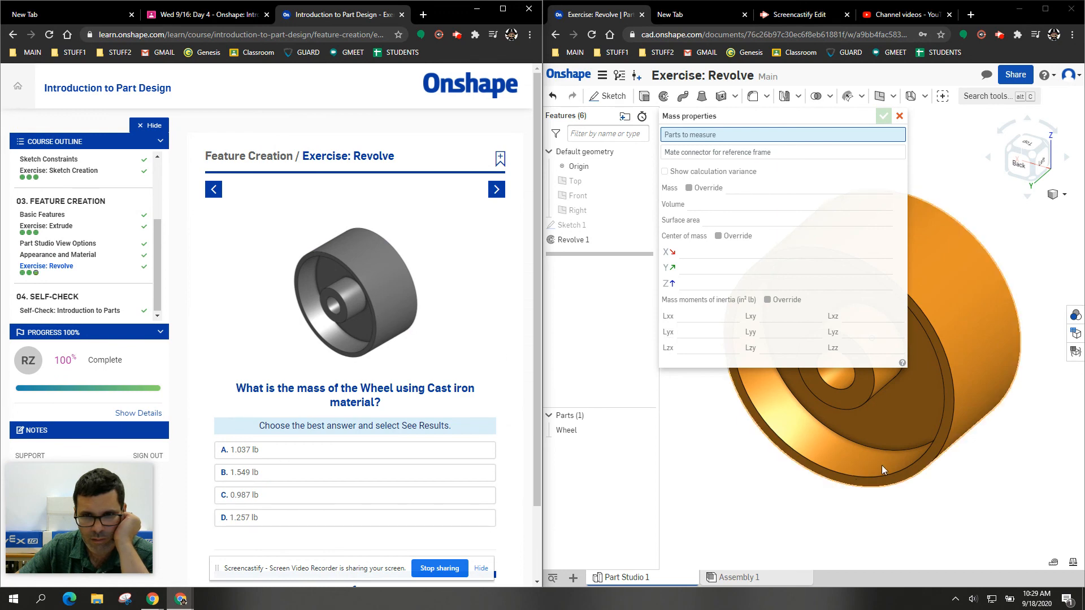
click(962, 403)
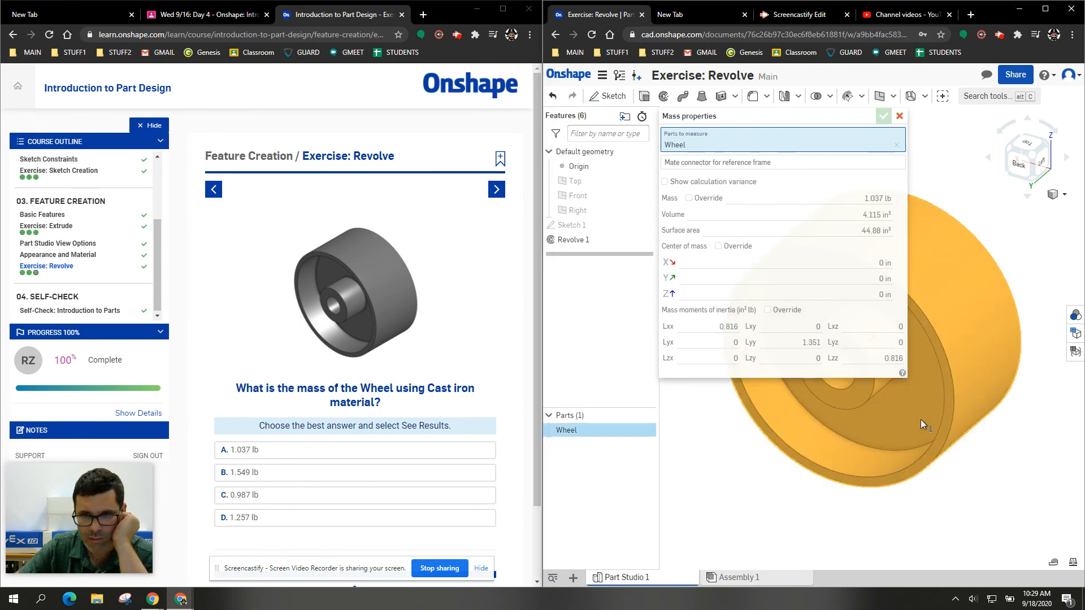
mouse_move(753, 206)
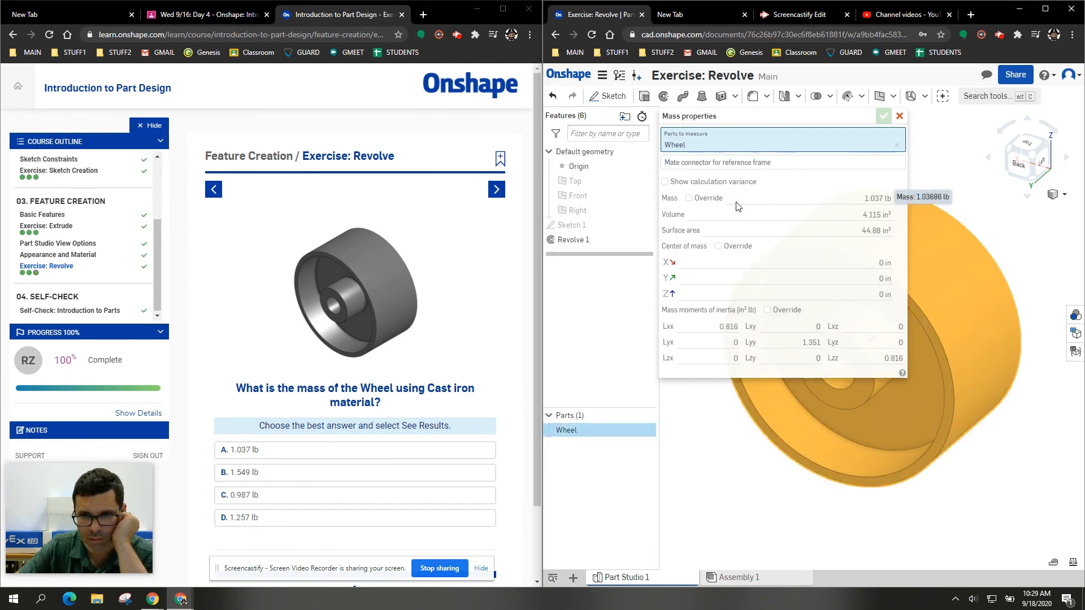
click(283, 449)
click(469, 545)
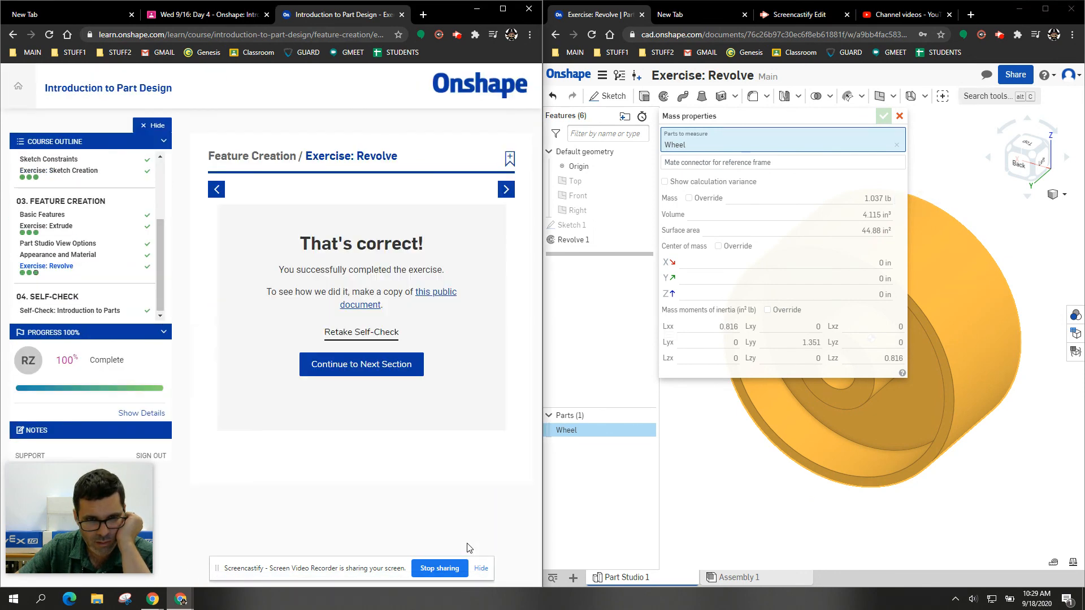